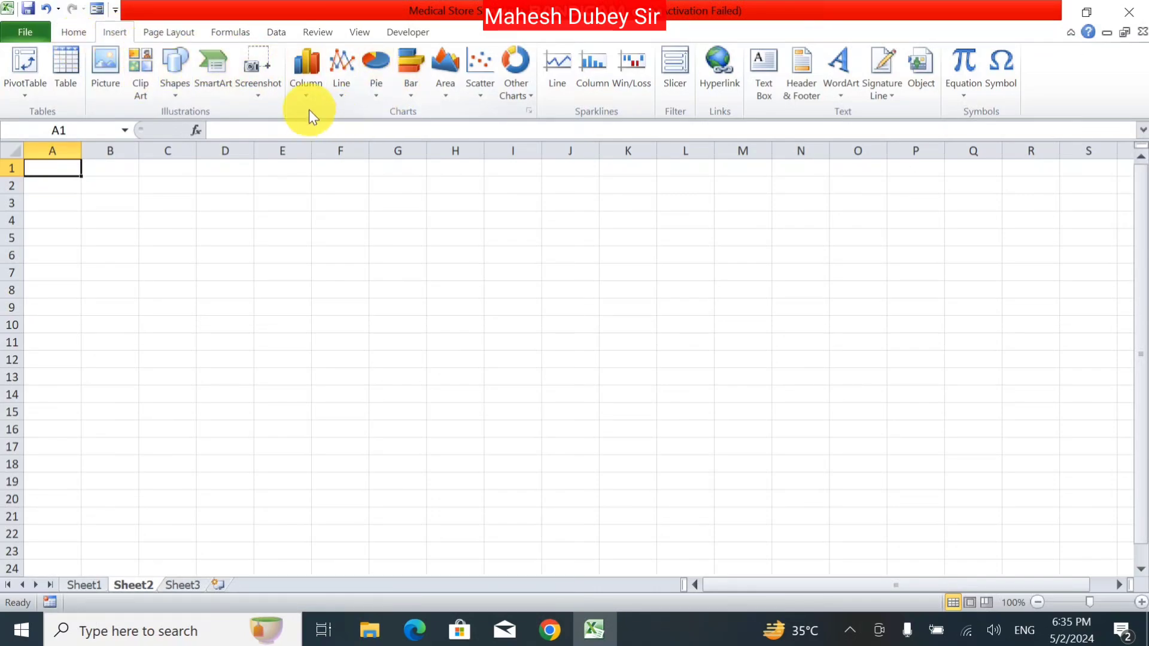
{"action": "left_click", "coordinate": [306, 90]}
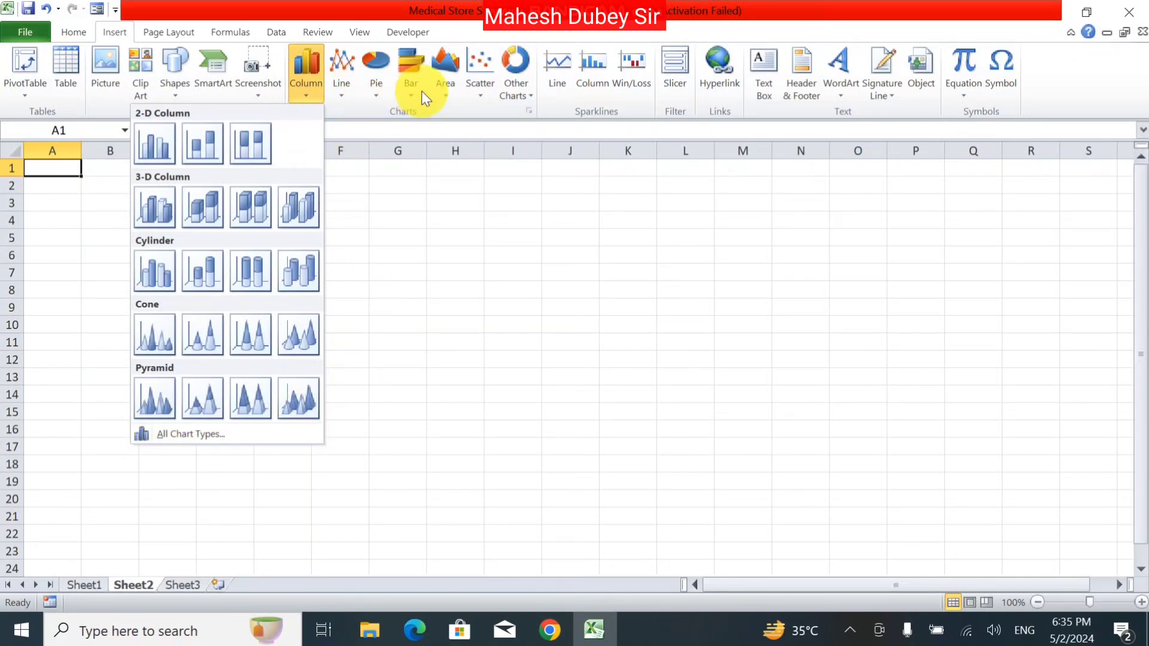
{"action": "left_click", "coordinate": [529, 302]}
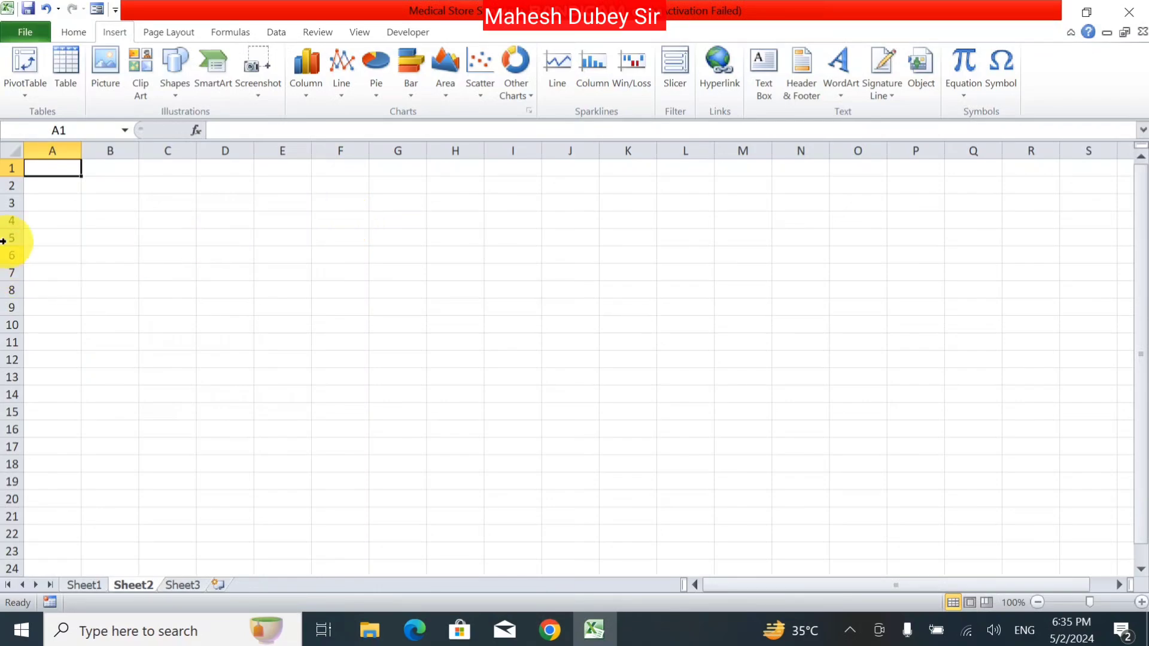
{"action": "left_click", "coordinate": [41, 190]}
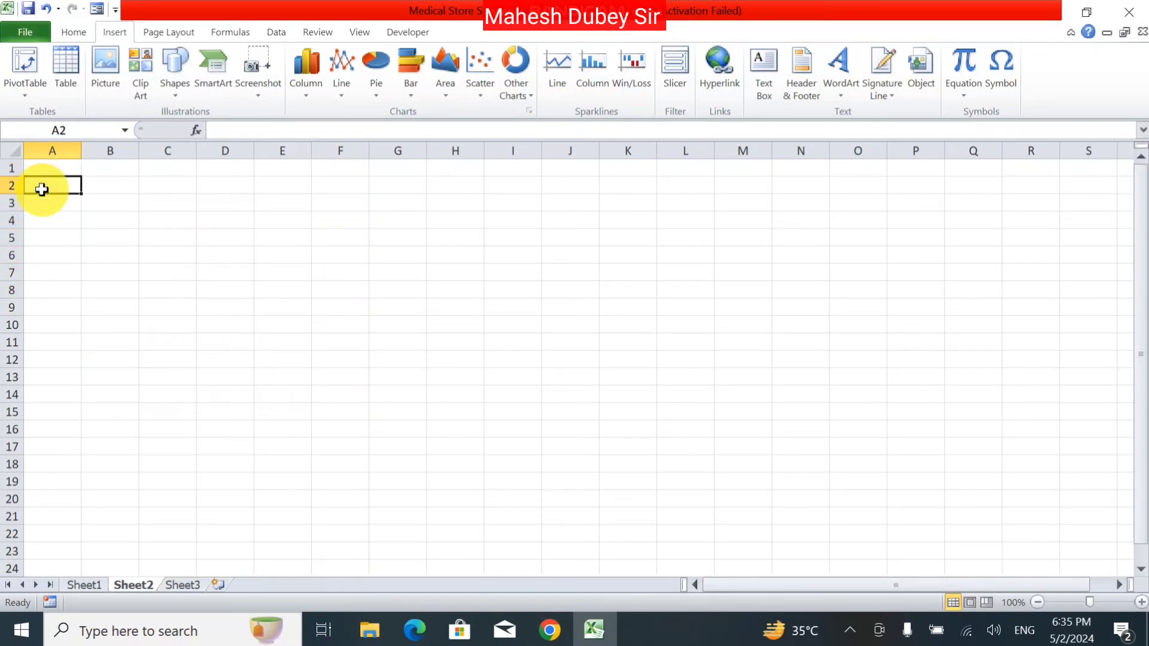
{"action": "left_click", "coordinate": [340, 76]}
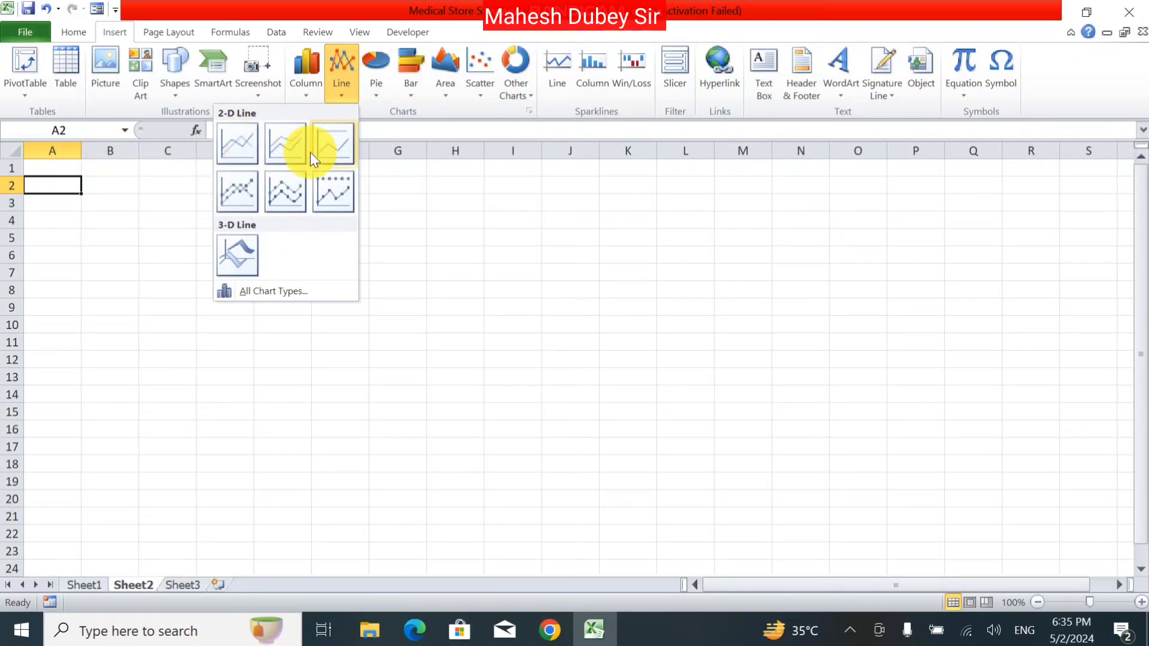
{"action": "left_click", "coordinate": [136, 269]}
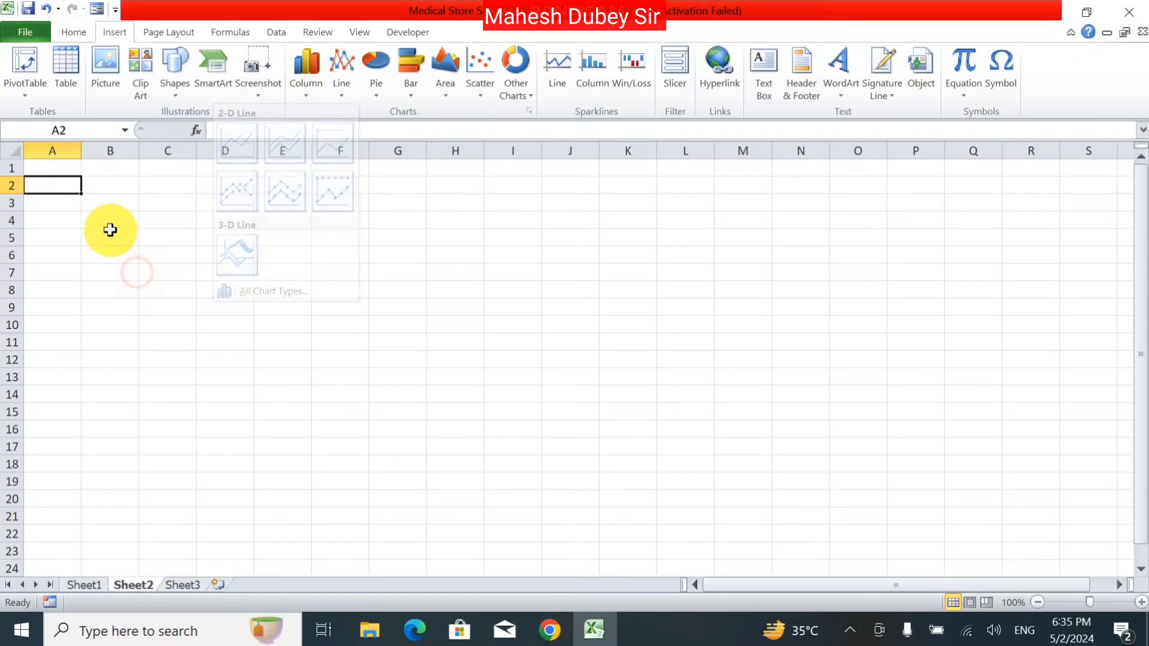
Enter the headers Name in C3 and Age in D3
{"action": "left_click", "coordinate": [187, 210]}
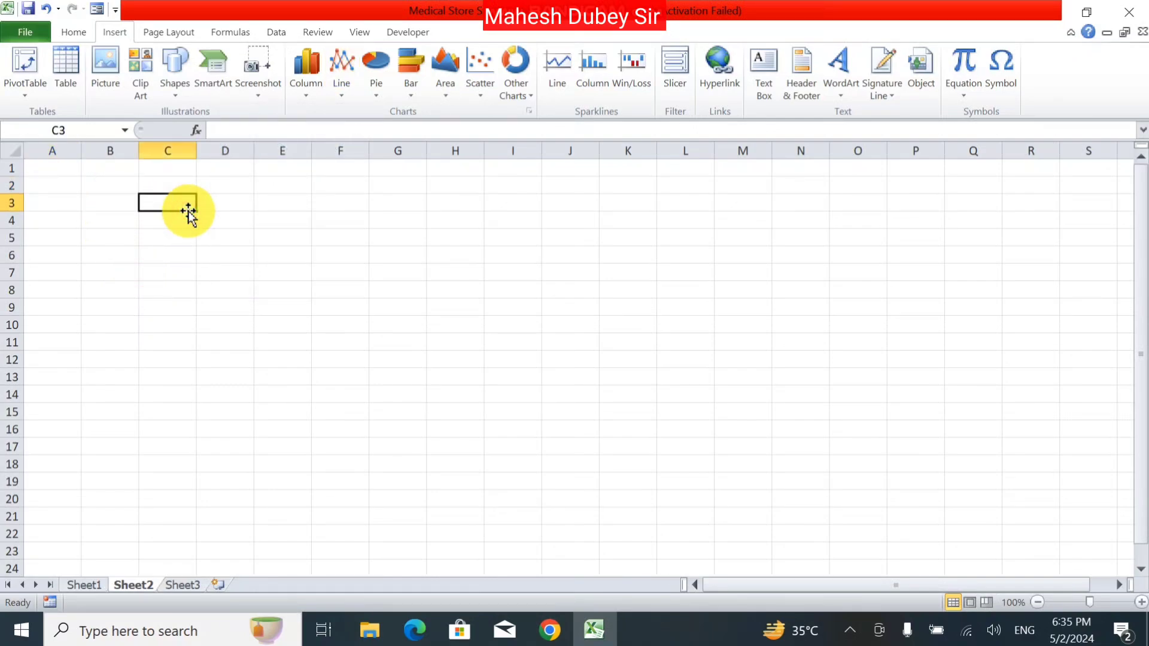
{"action": "type", "text": "Nam"}
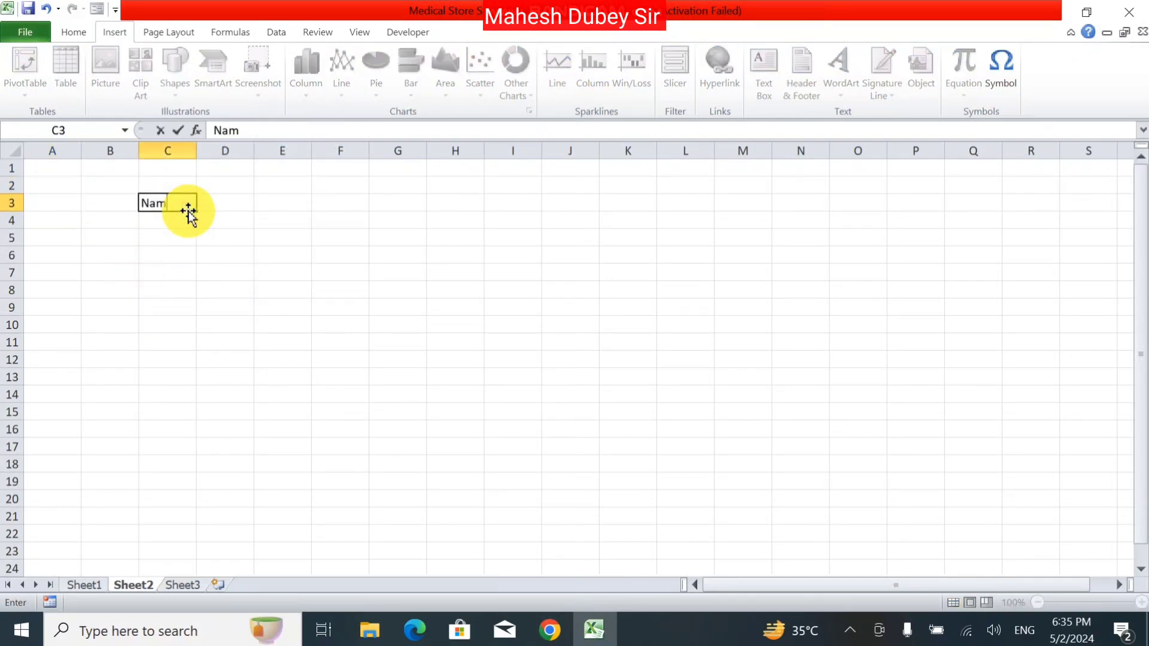
{"action": "type", "text": "e"}
{"action": "key", "text": "Tab"}
{"action": "type", "text": "A"}
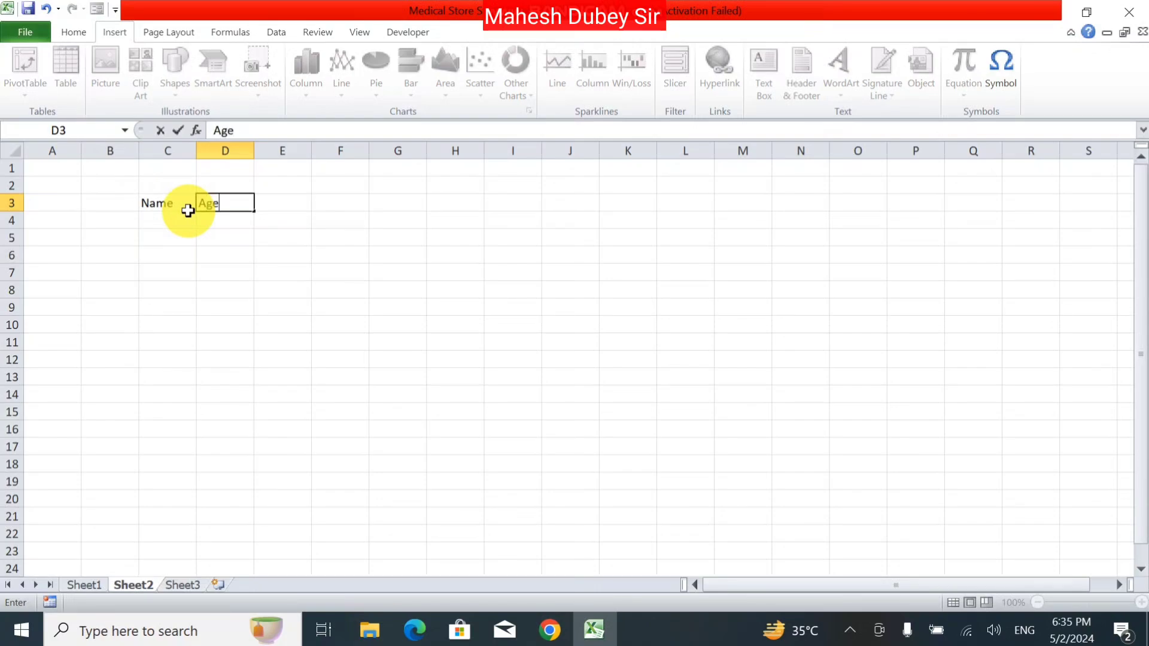
{"action": "key", "text": "Return"}
Fill B4:B8 with the row labels A, B, C, E and D
{"action": "key", "text": "Left"}
{"action": "type", "text": "A"}
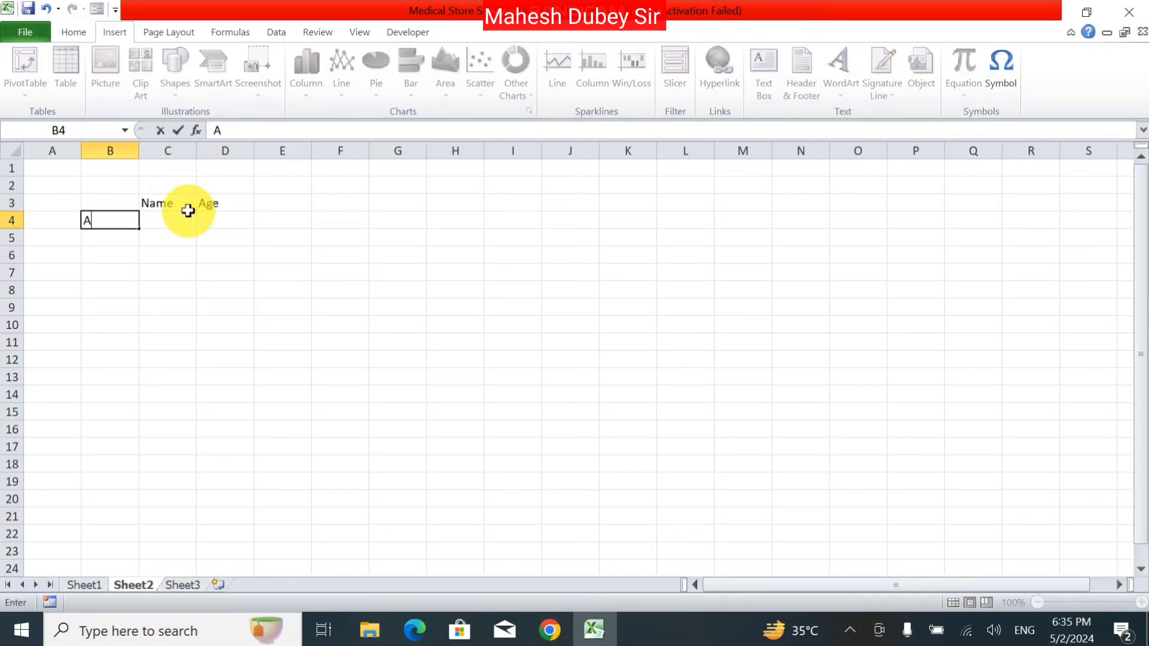
{"action": "key", "text": "Return"}
{"action": "type", "text": "B"}
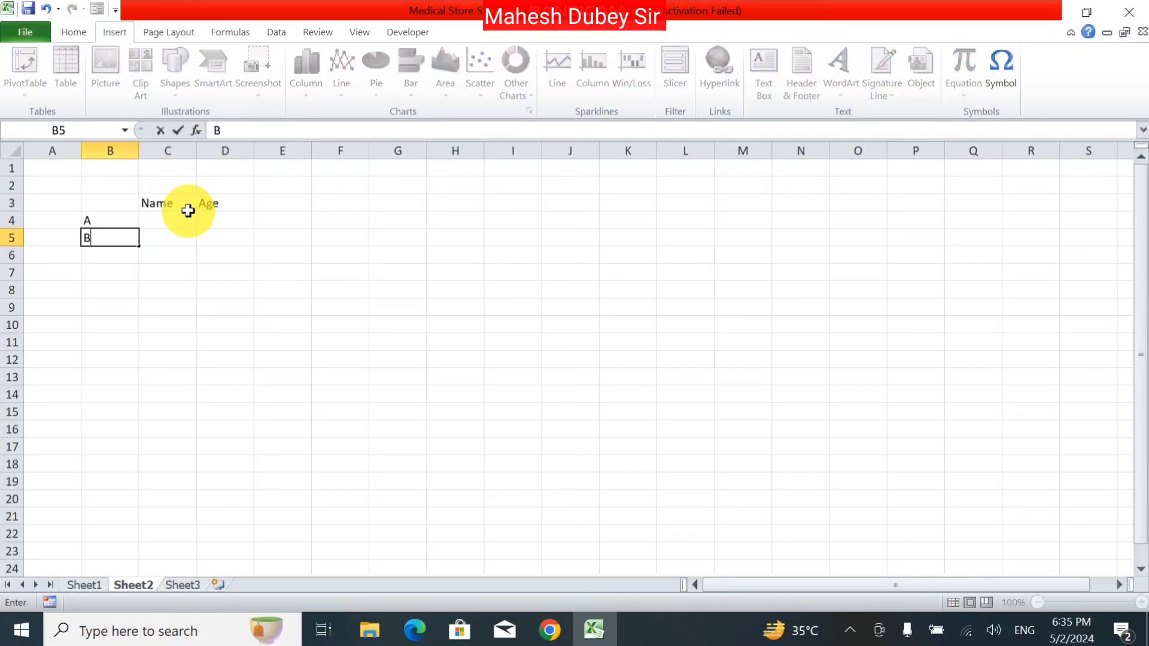
{"action": "key", "text": "Return"}
{"action": "type", "text": "C"}
{"action": "key", "text": "Return"}
{"action": "type", "text": "E"}
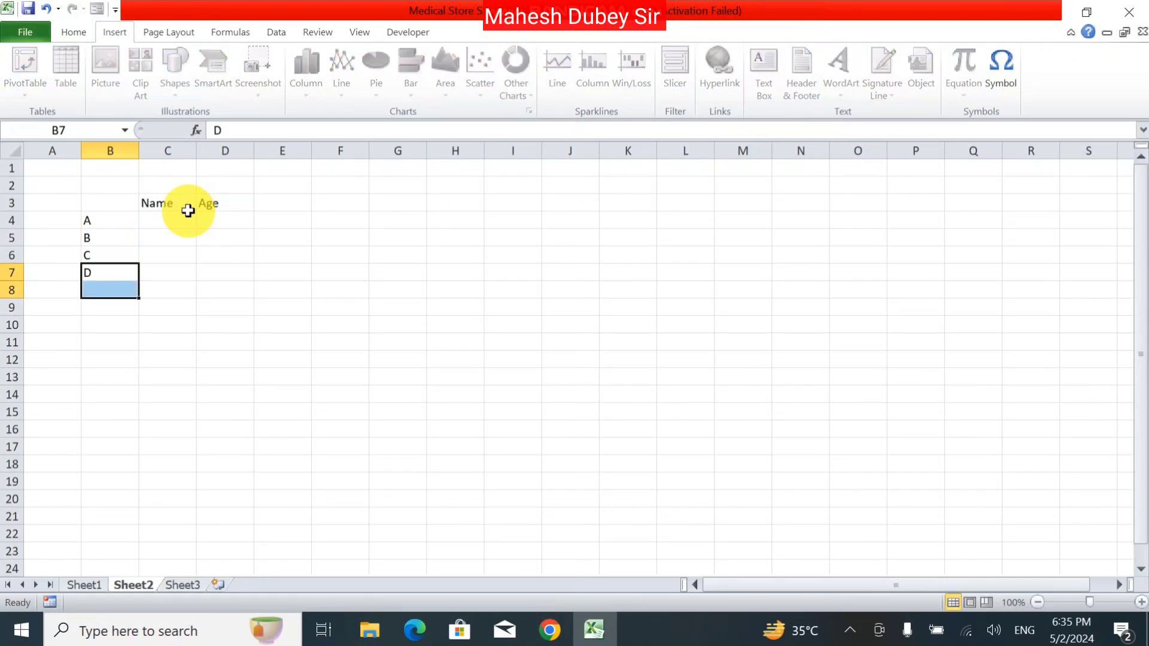
{"action": "key", "text": "Return"}
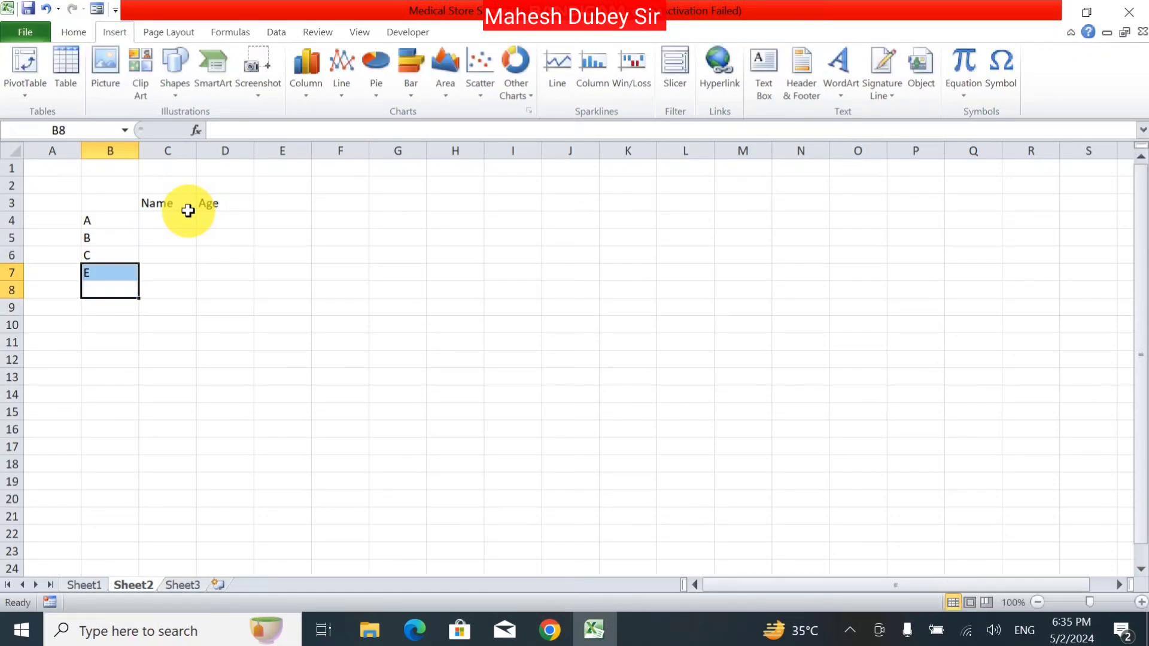
{"action": "type", "text": "D"}
{"action": "key", "text": "Tab"}
Fill C4:C8 with the values 25, 15, 35, 40 and 10
{"action": "key", "text": "Up"}
{"action": "key", "text": "Up"}
{"action": "key", "text": "Up"}
{"action": "key", "text": "Up"}
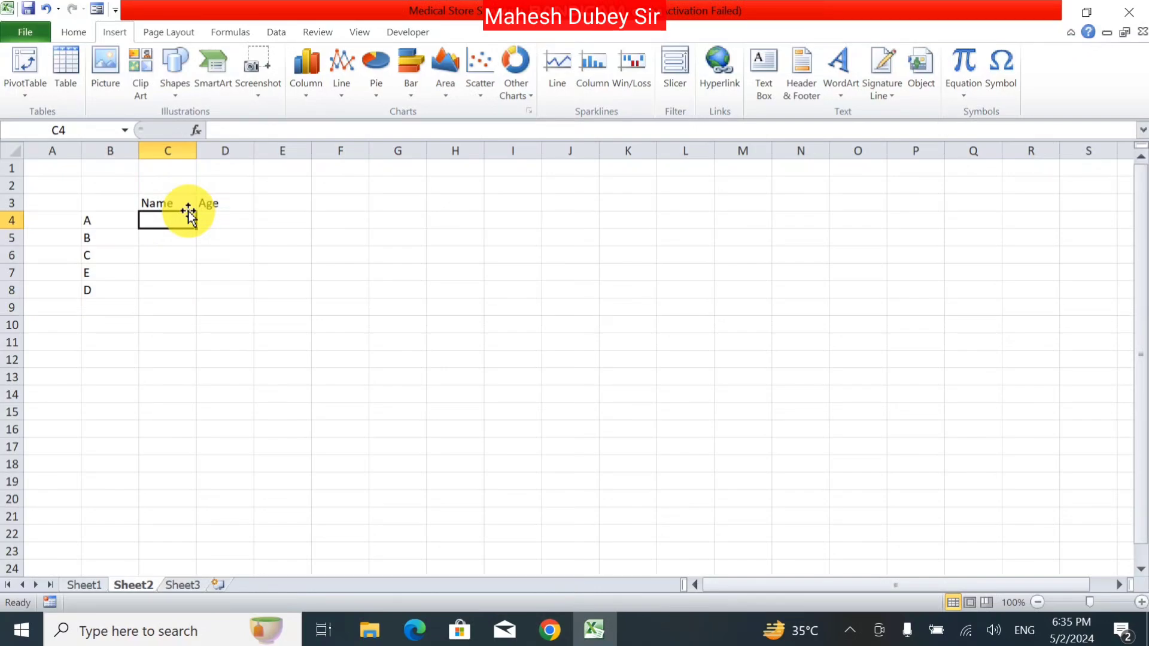
{"action": "type", "text": "25"}
{"action": "key", "text": "Return"}
{"action": "type", "text": "15"}
{"action": "key", "text": "Return"}
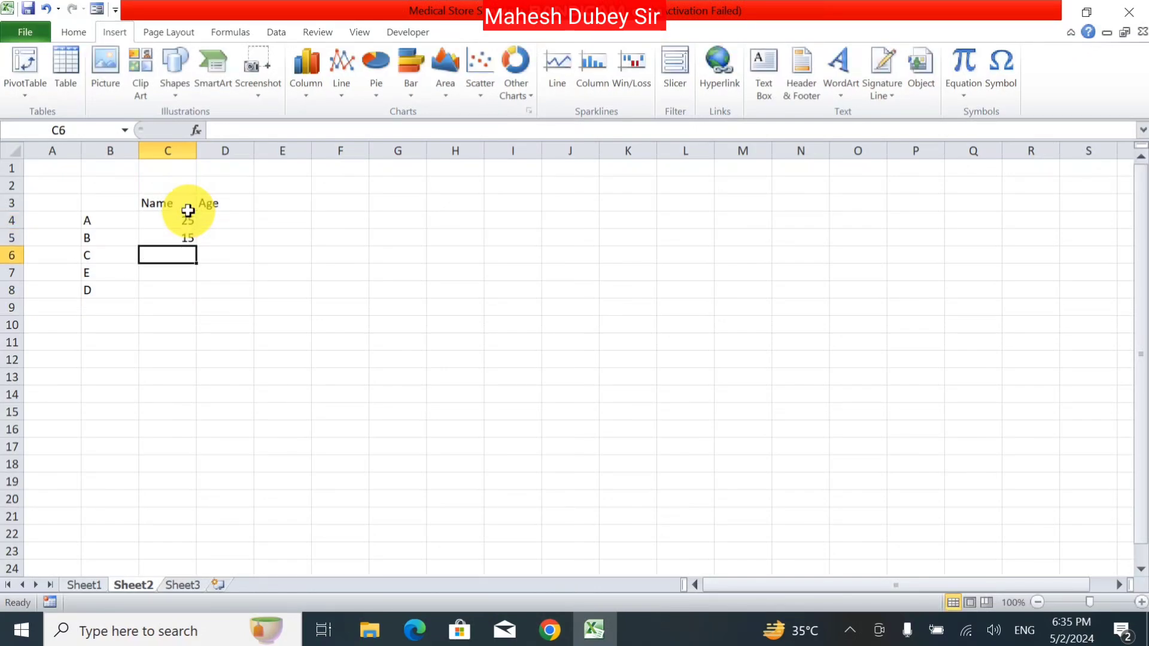
{"action": "type", "text": "35"}
{"action": "key", "text": "Return"}
{"action": "type", "text": "40"}
{"action": "key", "text": "Return"}
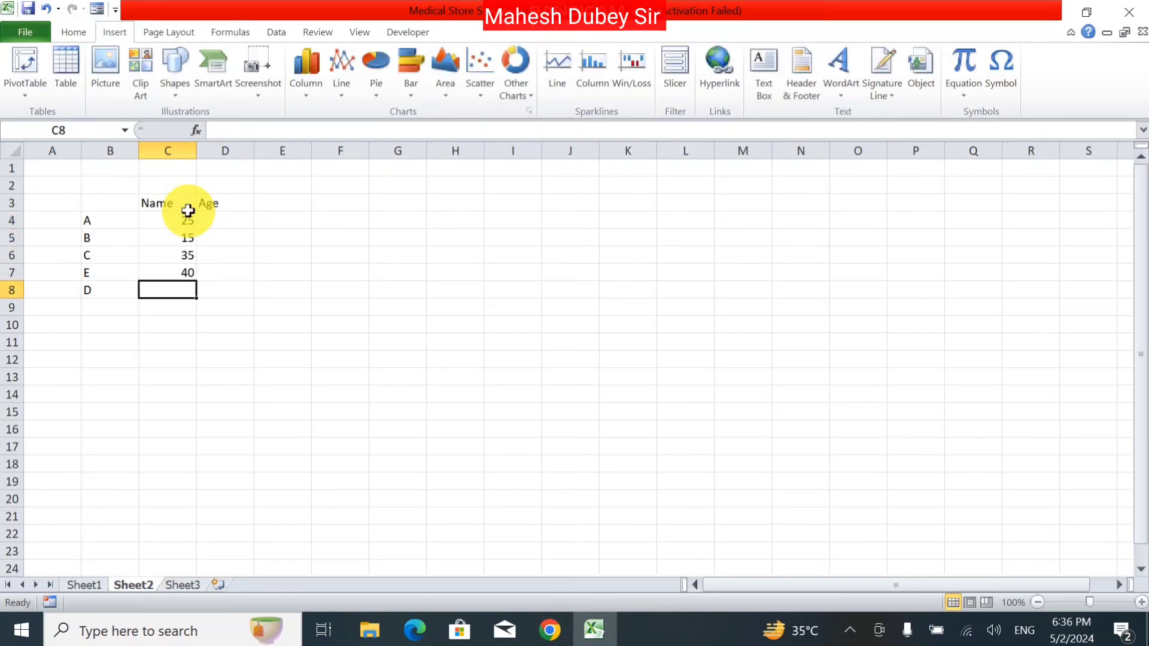
{"action": "type", "text": "10"}
{"action": "key", "text": "Return"}
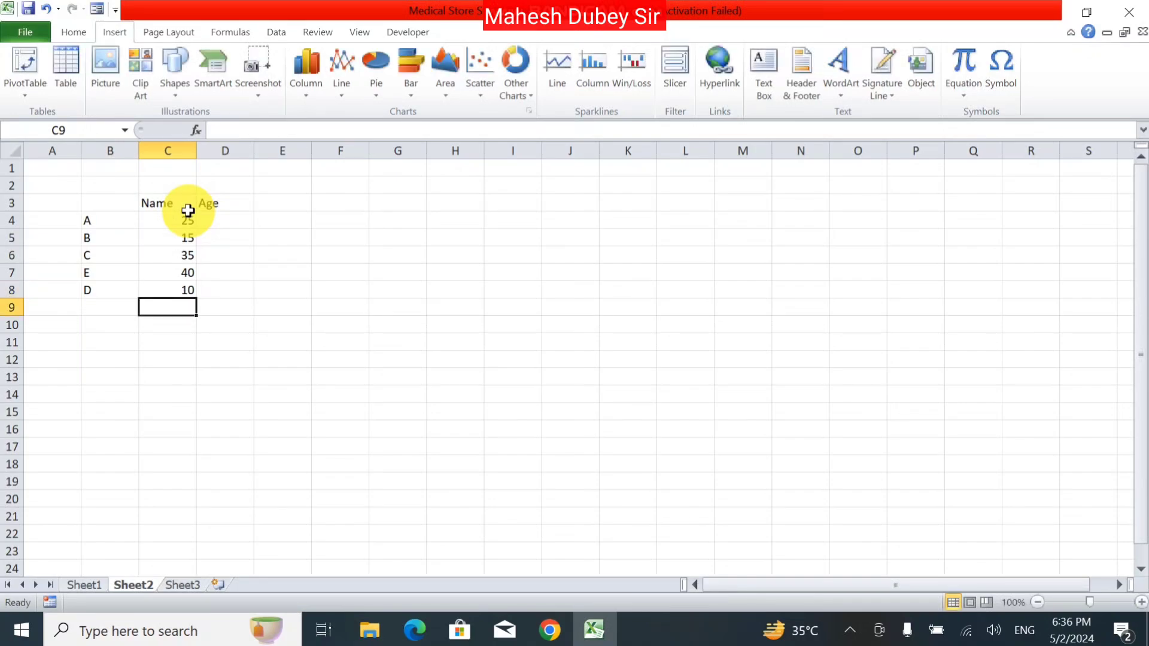
Insert a 100% stacked line chart with markers from the range B3:D8, and delete it
{"action": "left_click_drag", "start_coordinate": [105, 204], "coordinate": [244, 288]}
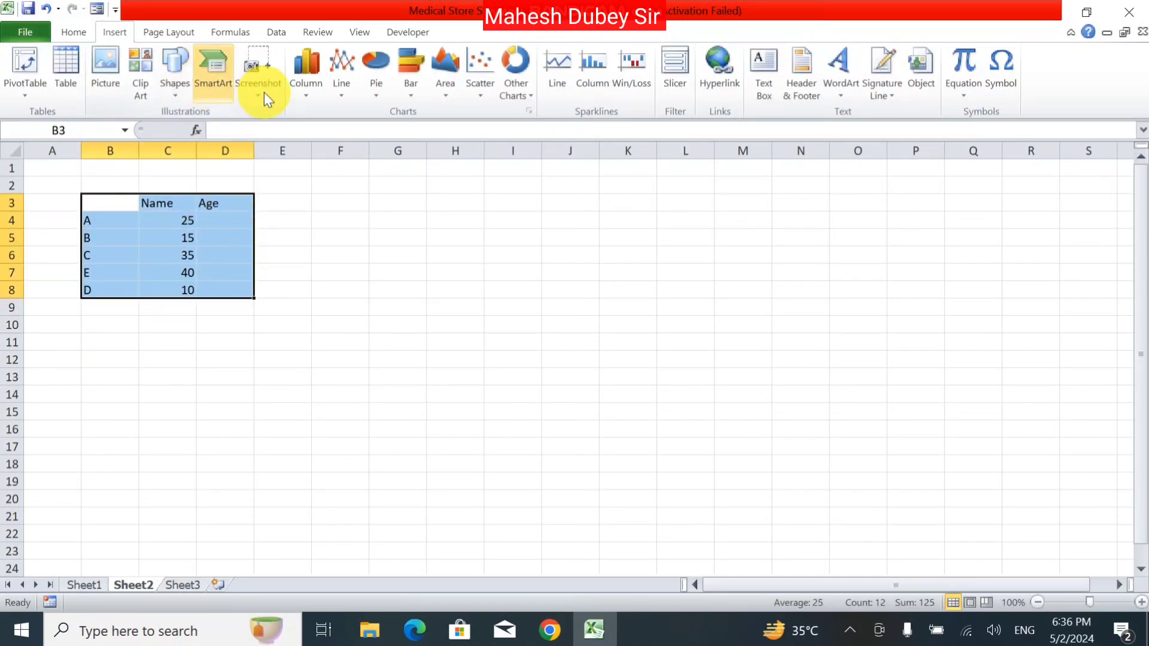
{"action": "left_click", "coordinate": [341, 94]}
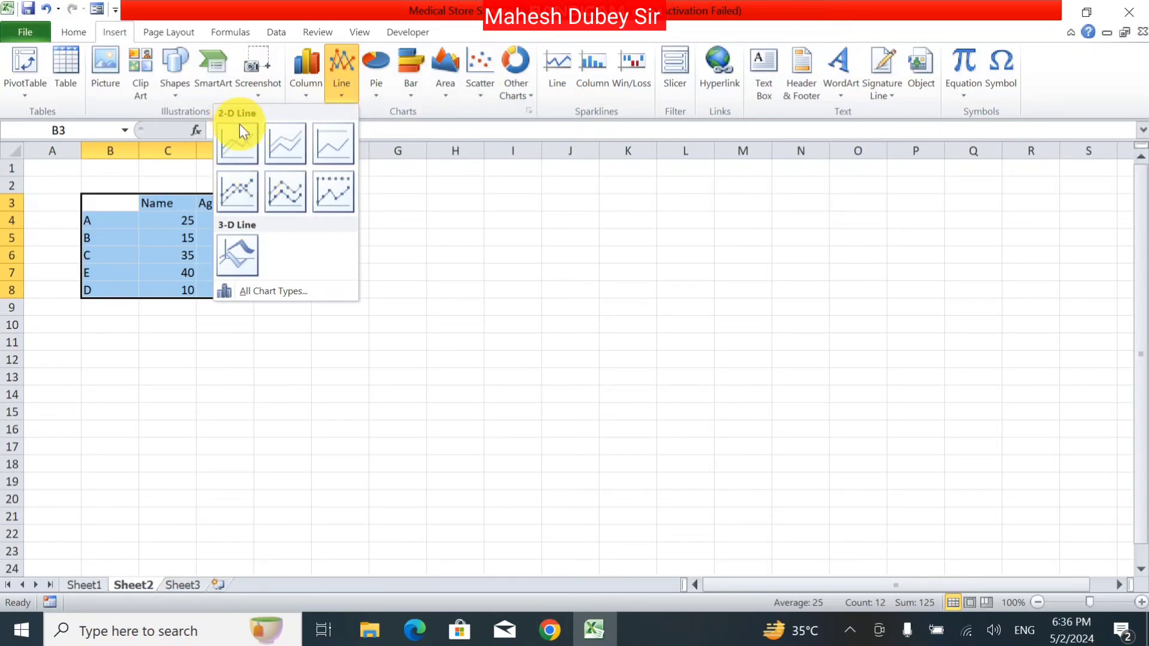
{"action": "left_click", "coordinate": [339, 186]}
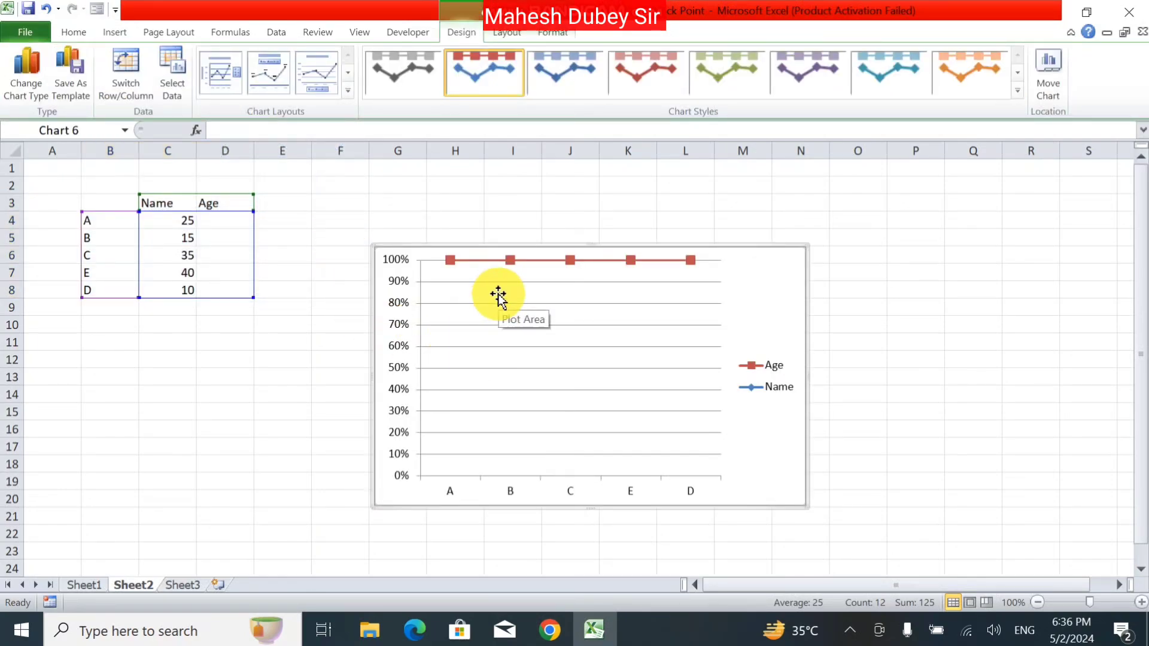
{"action": "key", "text": "Delete"}
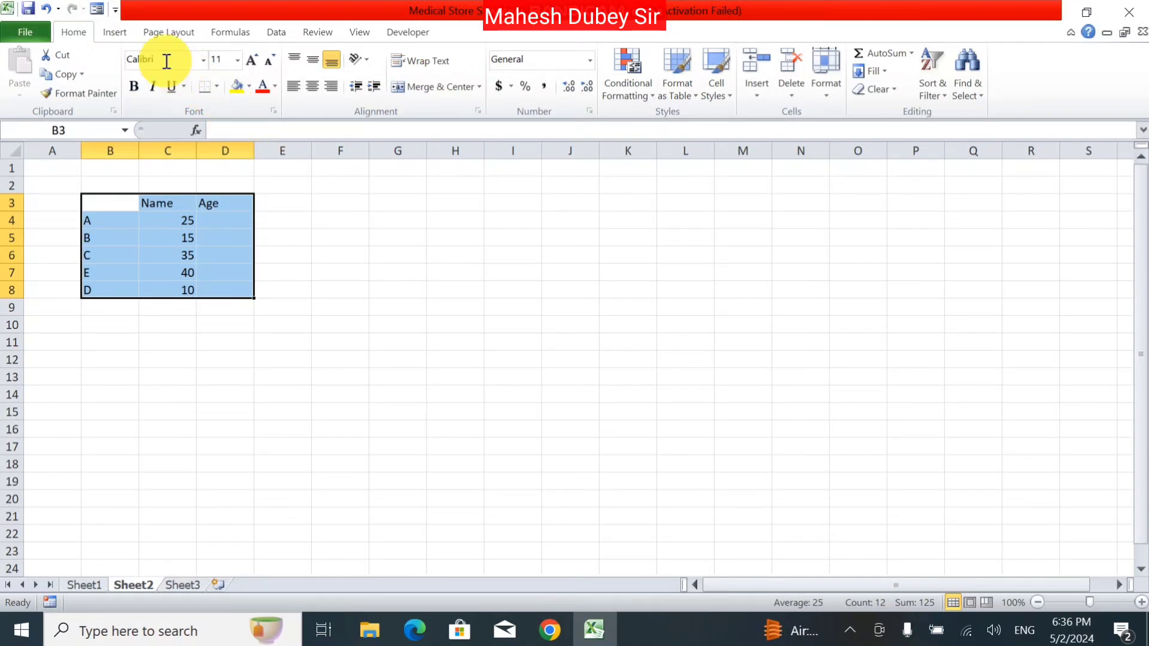
Insert a 2-D stacked line chart from the range B3:D8 and inspect its data points
{"action": "left_click", "coordinate": [115, 32]}
{"action": "left_click", "coordinate": [329, 84]}
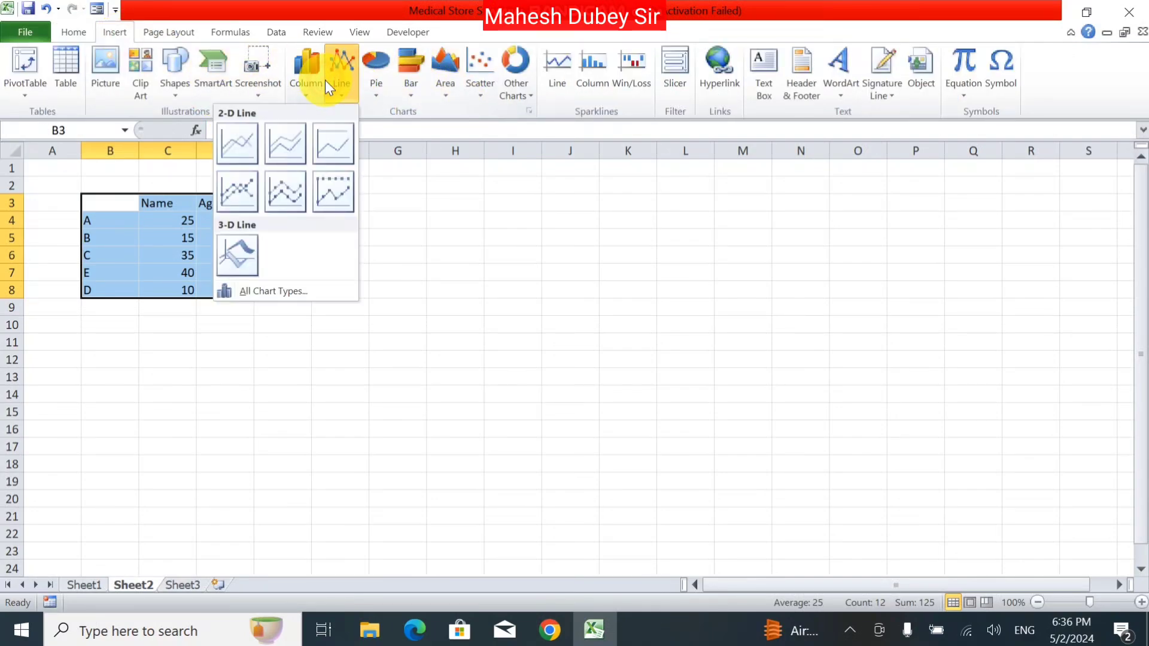
{"action": "left_click", "coordinate": [270, 150]}
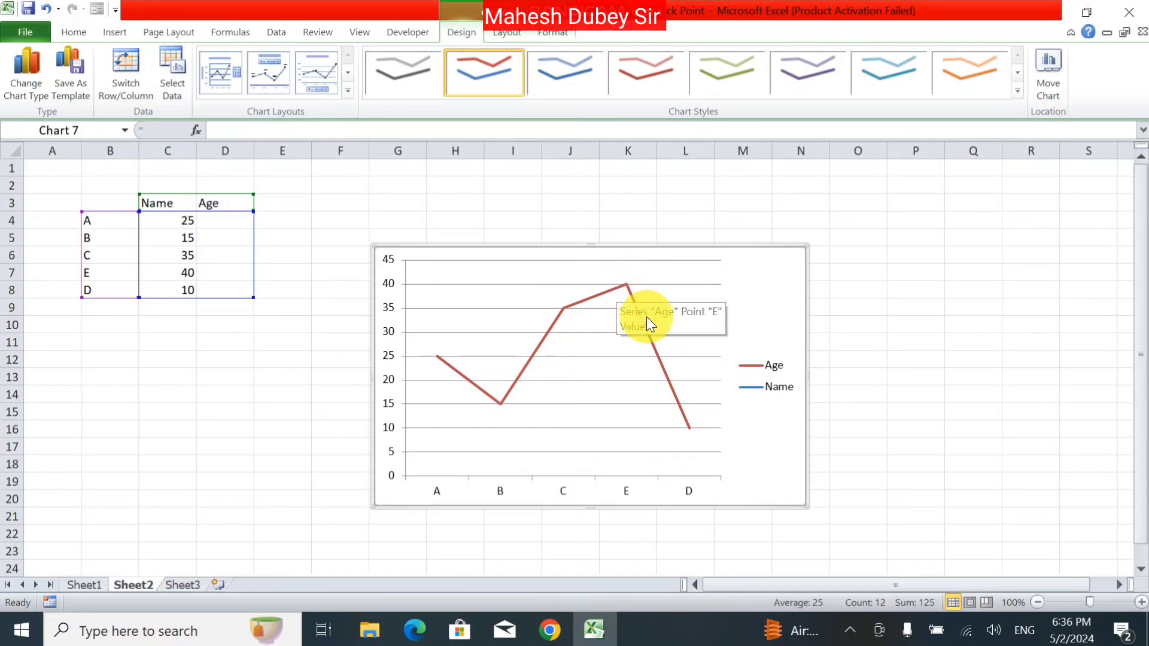
{"action": "mouse_move", "coordinate": [689, 431]}
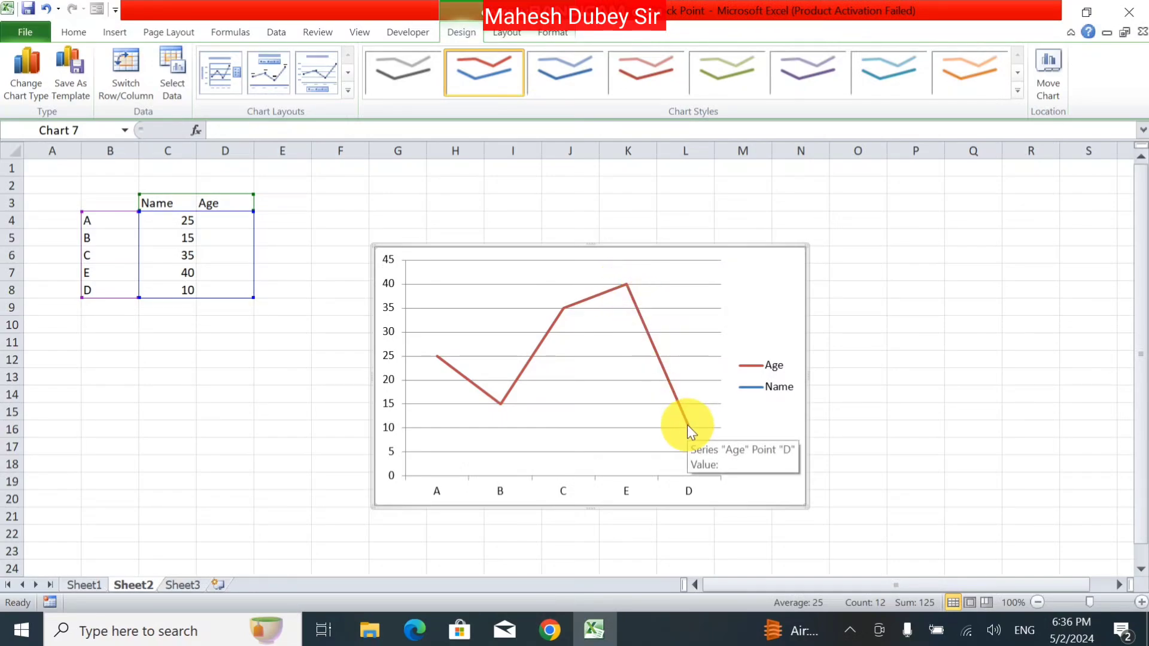
Replace the row label in B7 with a person's first name
{"action": "left_click", "coordinate": [103, 272]}
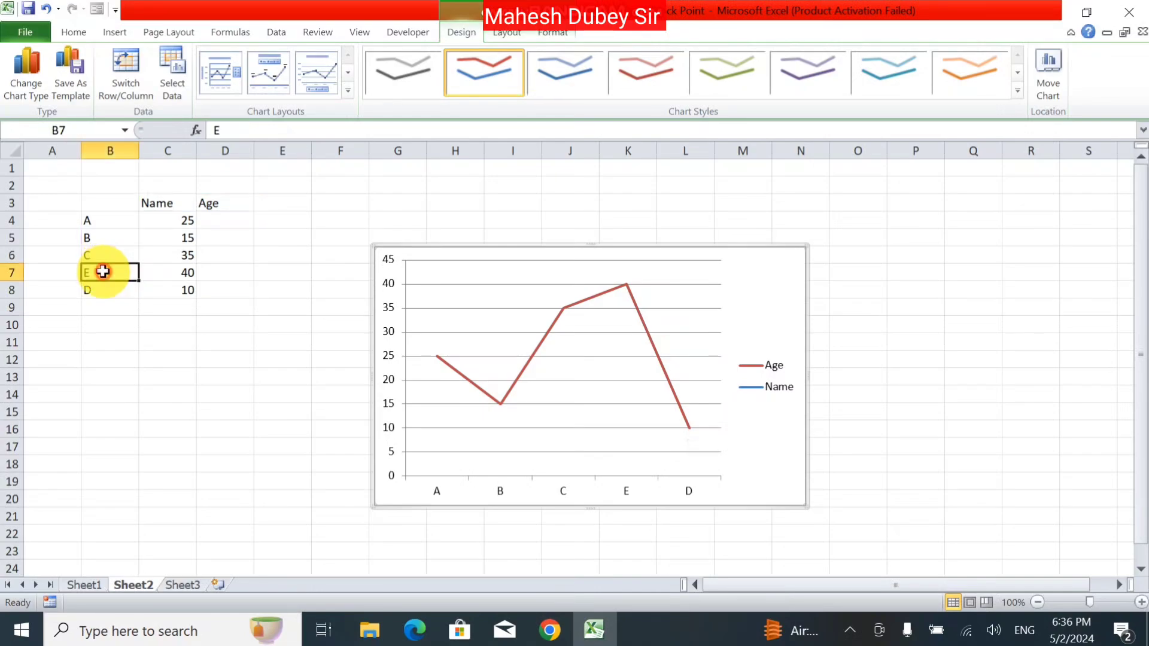
{"action": "type", "text": "Ra"}
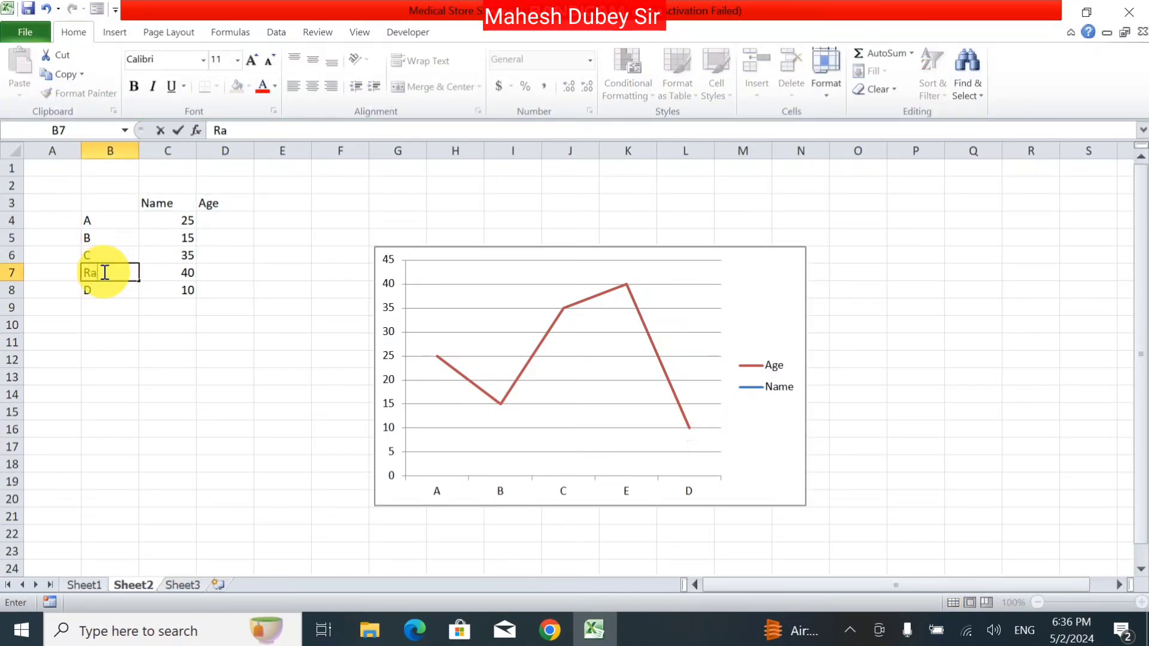
{"action": "type", "text": "j"}
{"action": "key", "text": "Return"}
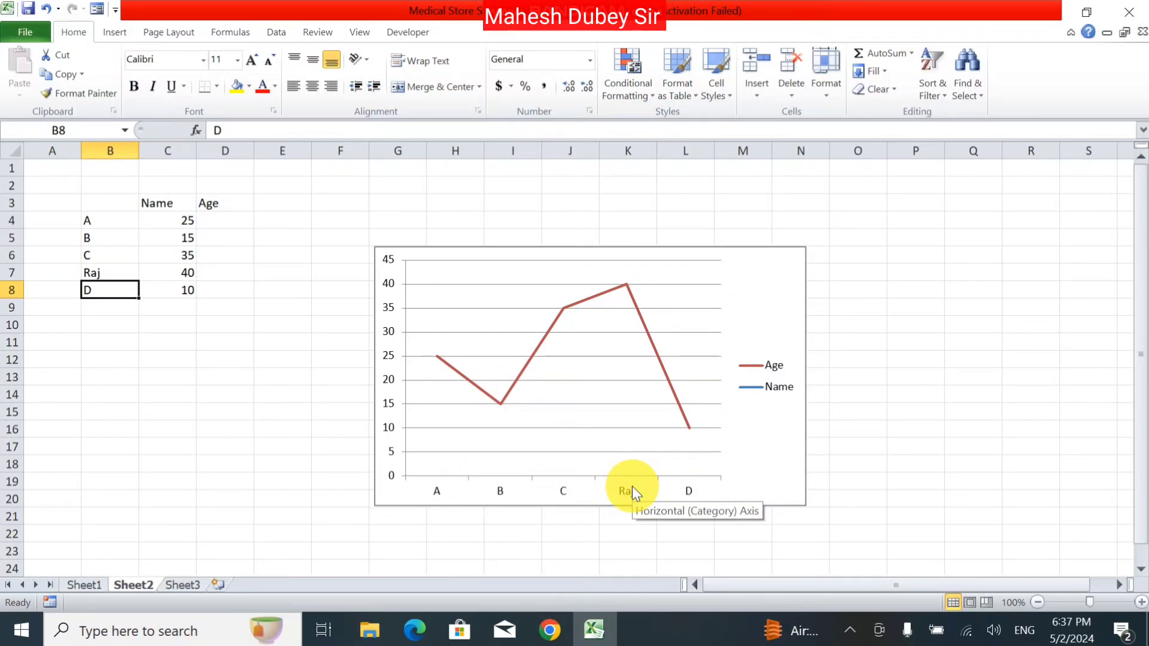
Replace the stacked line chart with a 3-D line chart of the range B3:D8 and select its data series
{"action": "left_click", "coordinate": [783, 271]}
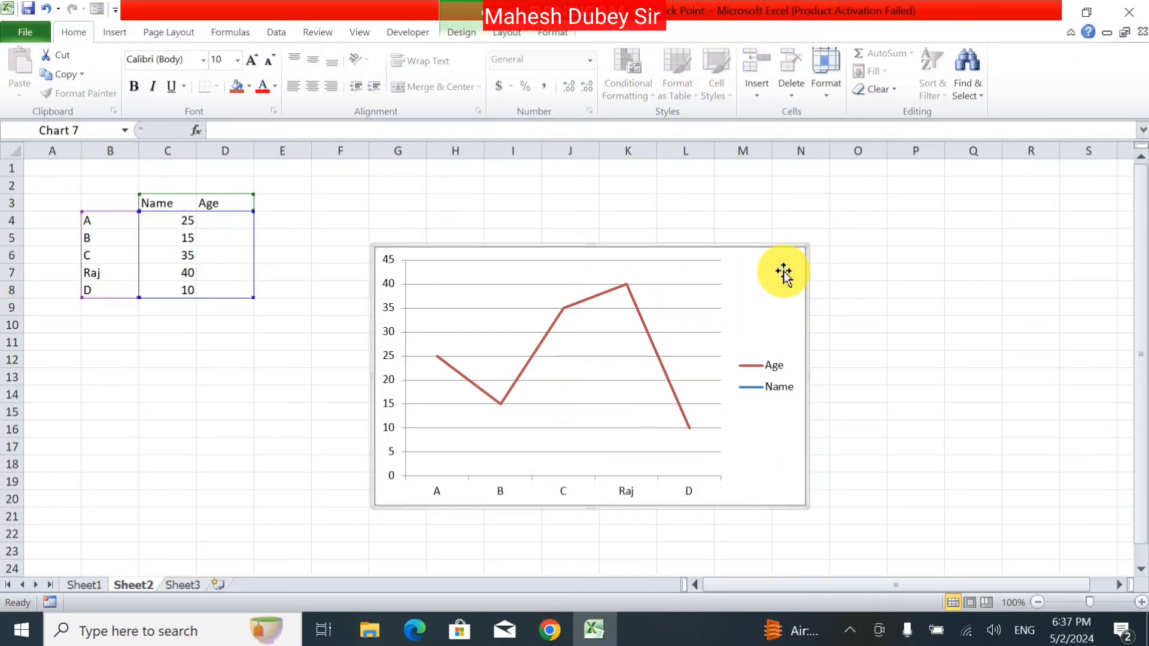
{"action": "key", "text": "Delete"}
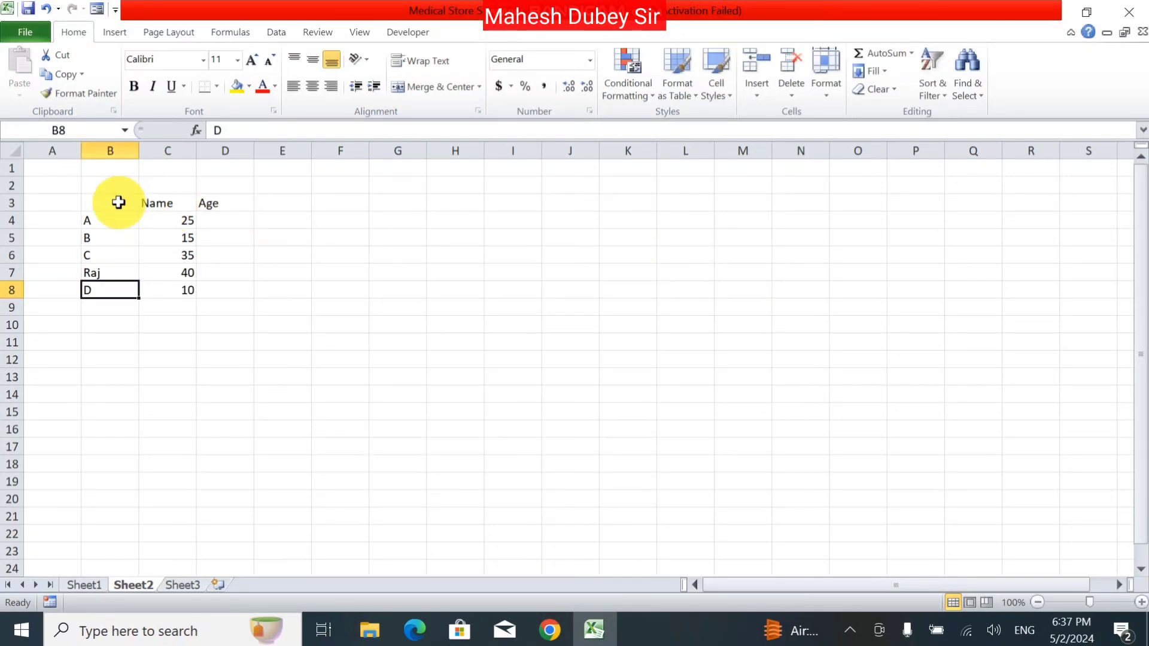
{"action": "left_click_drag", "start_coordinate": [118, 199], "coordinate": [241, 287]}
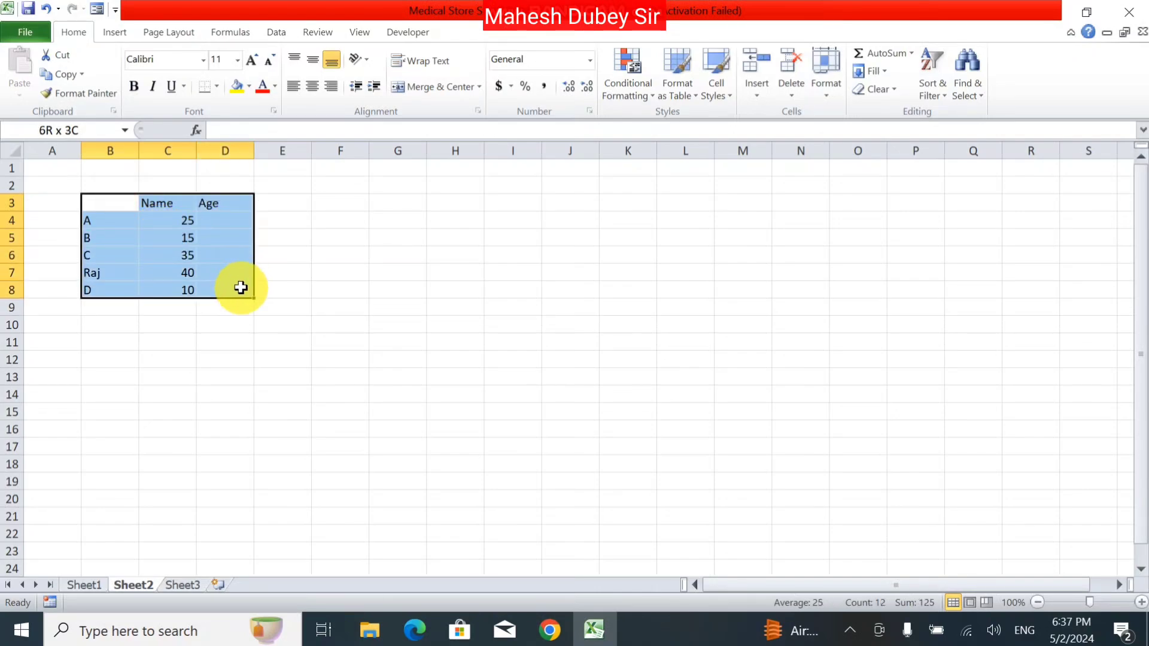
{"action": "left_click", "coordinate": [114, 32]}
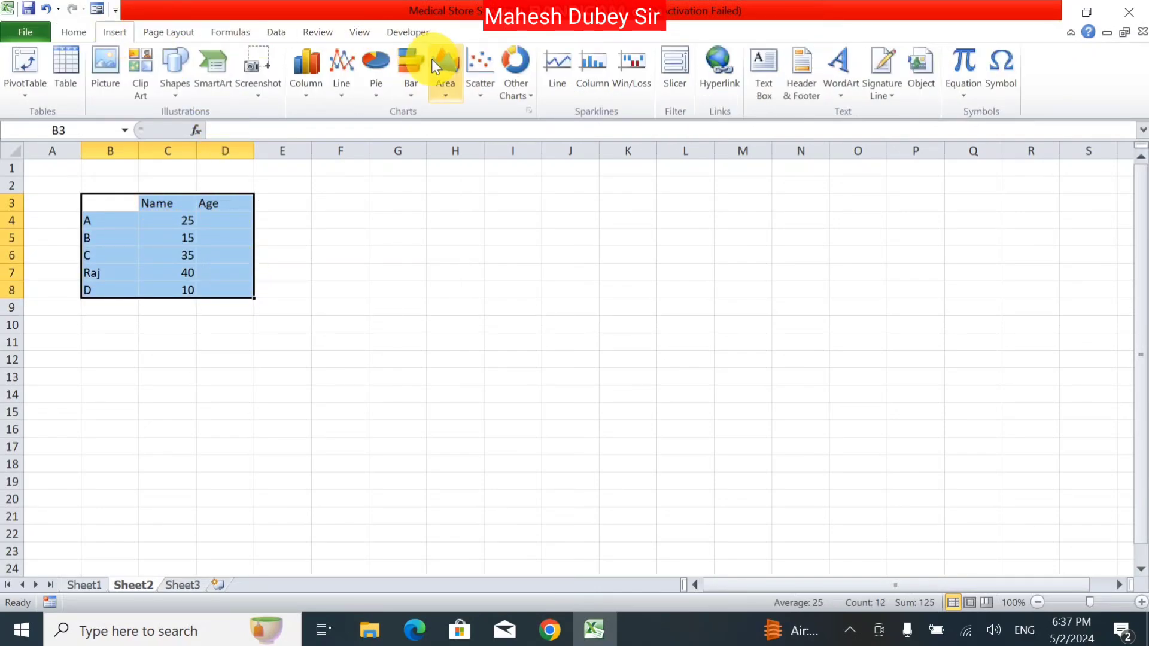
{"action": "left_click", "coordinate": [344, 91]}
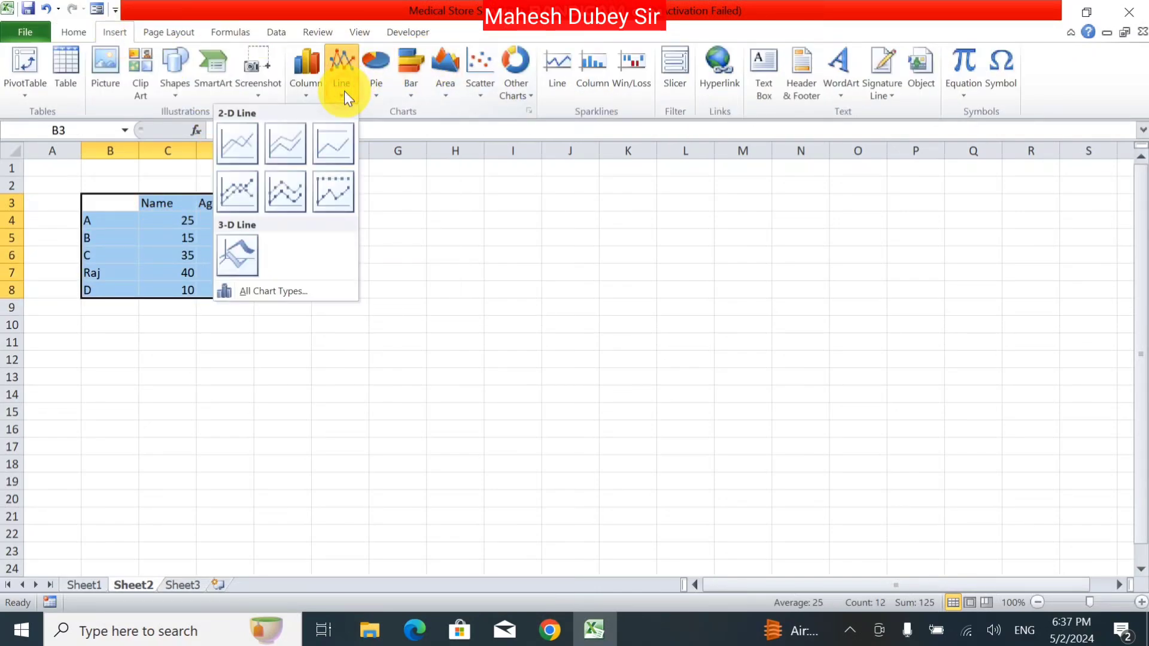
{"action": "left_click", "coordinate": [231, 256]}
{"action": "left_click", "coordinate": [482, 347]}
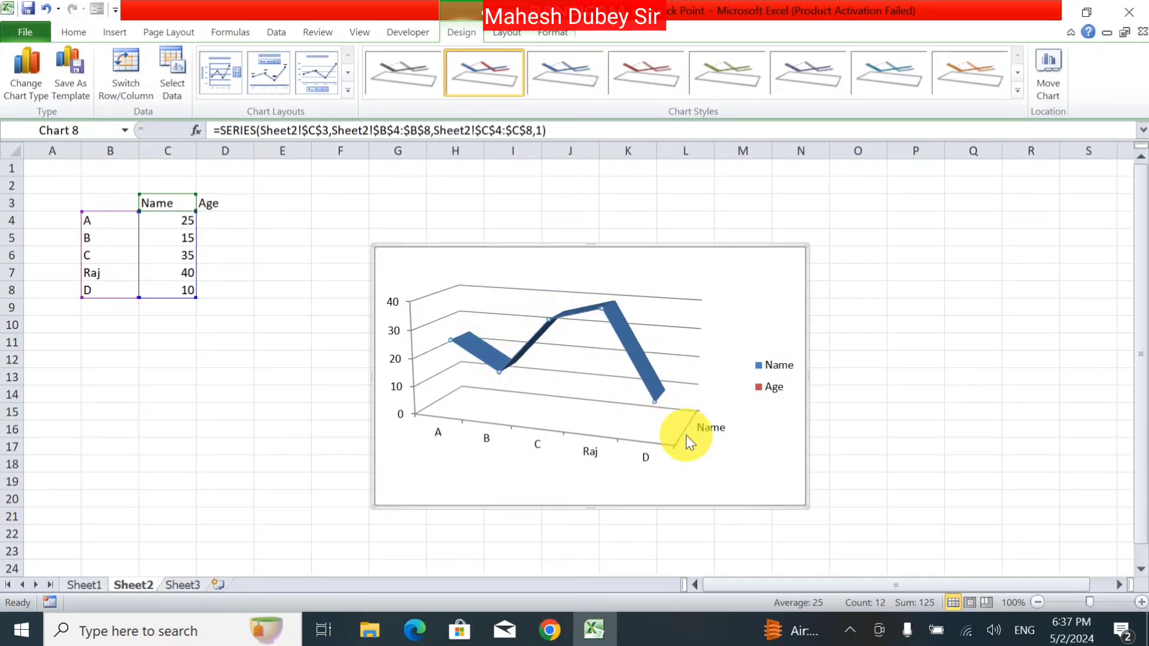
Replace the 3-D line chart with a basic 2-D pie chart of the range B3:D8
{"action": "left_click", "coordinate": [513, 247]}
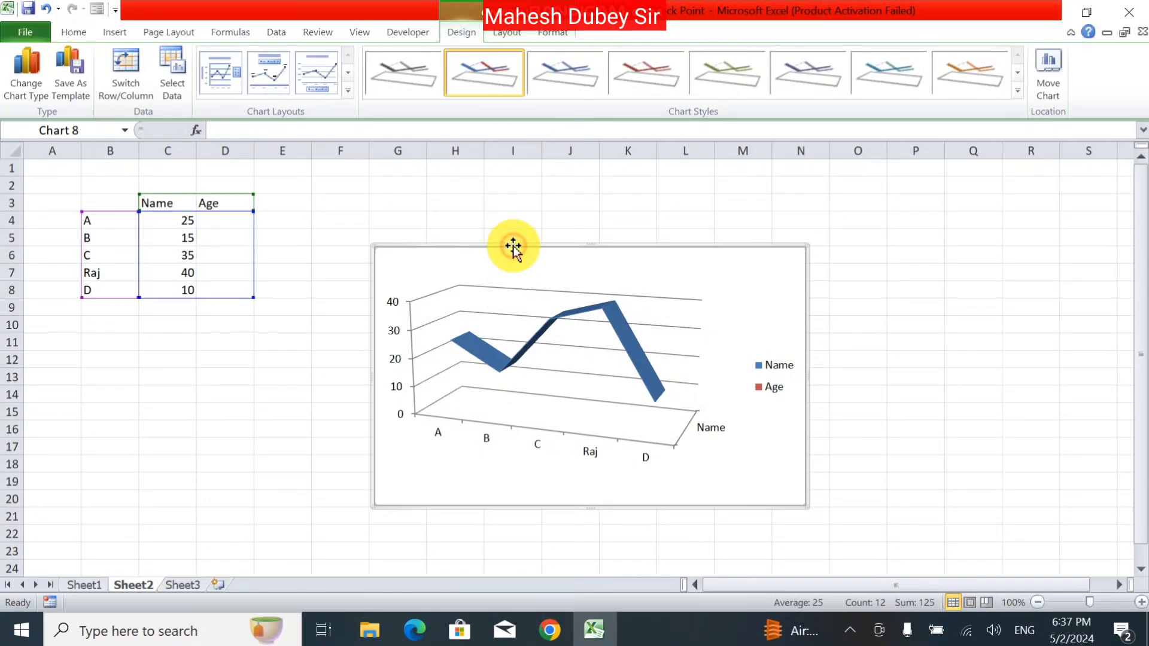
{"action": "key", "text": "Delete"}
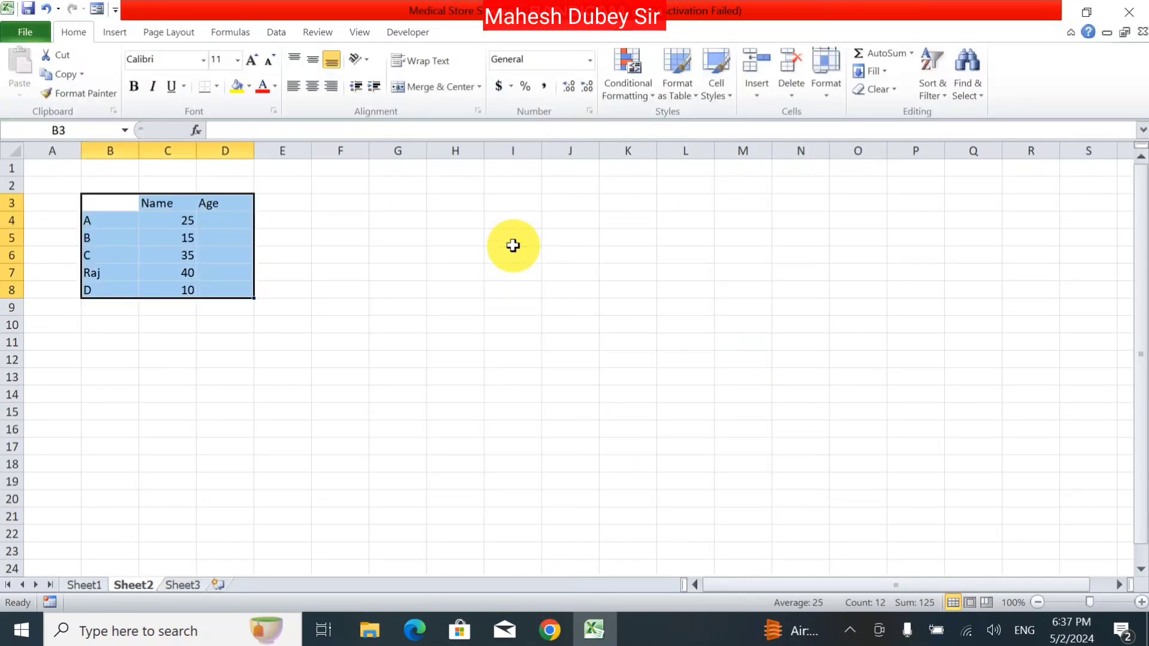
{"action": "left_click", "coordinate": [114, 32]}
{"action": "left_click", "coordinate": [378, 84]}
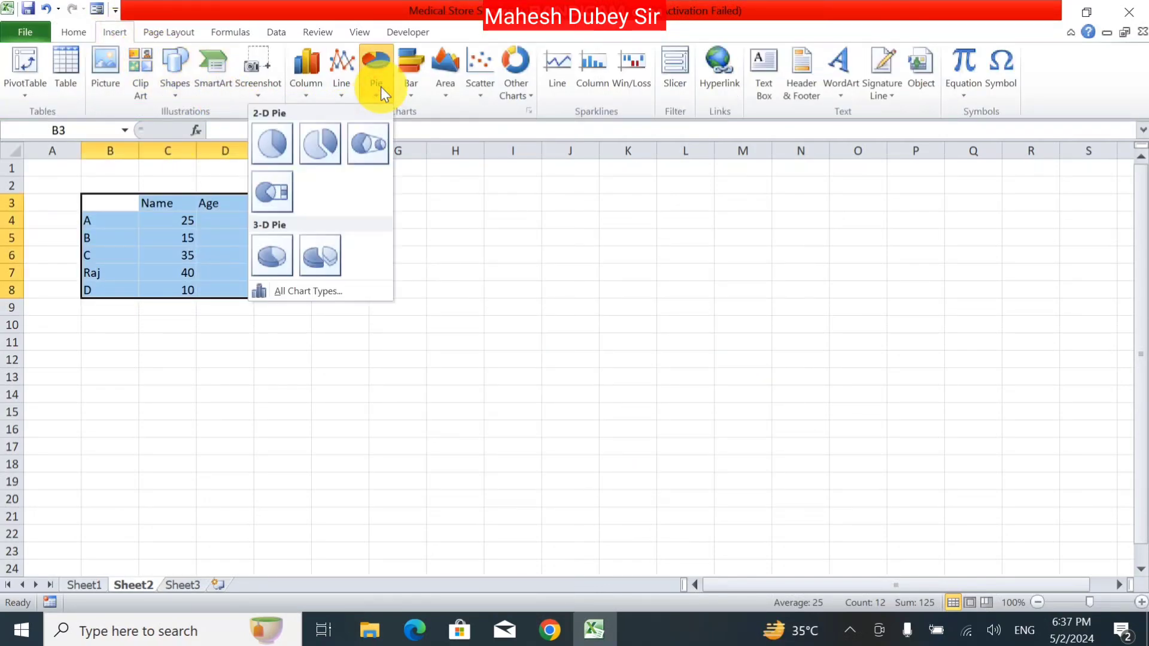
{"action": "left_click", "coordinate": [269, 149]}
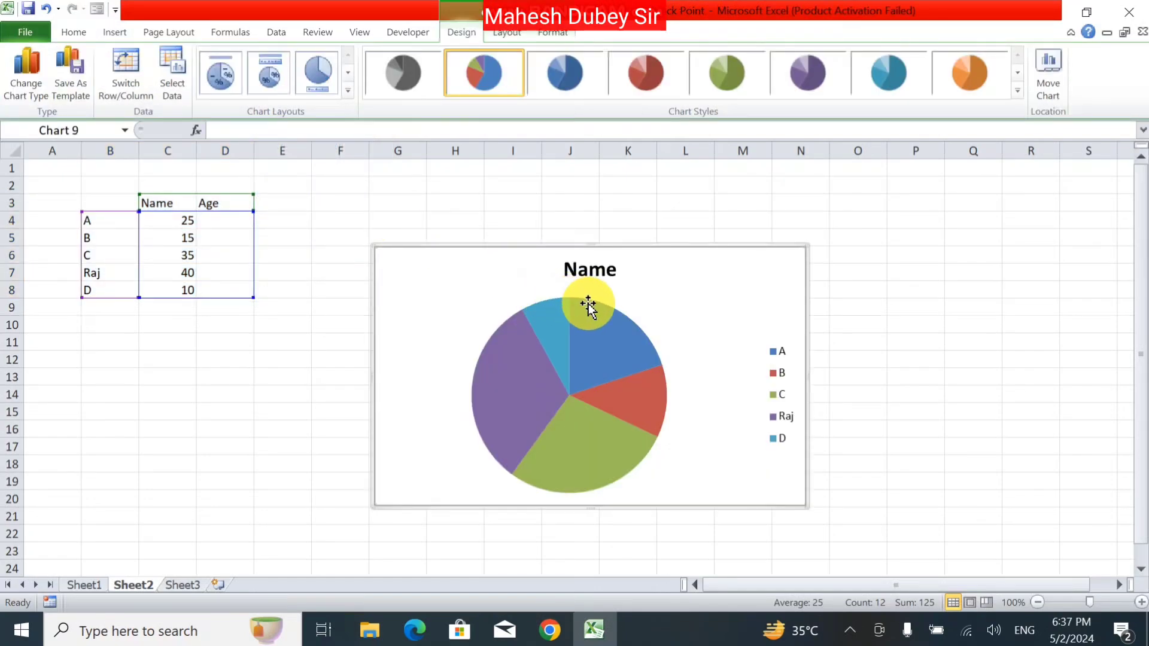
Pull all the slices of the pie chart apart and push them back together into a full circle
{"action": "left_click", "coordinate": [548, 319]}
{"action": "left_click_drag", "start_coordinate": [547, 315], "coordinate": [538, 287]}
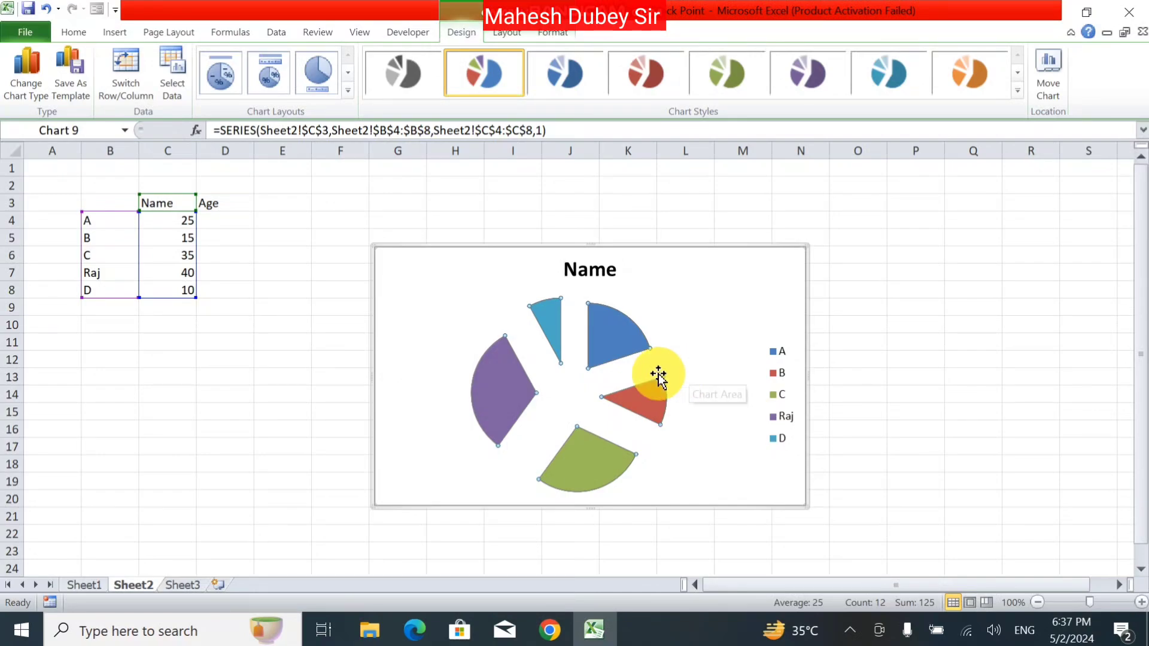
{"action": "left_click_drag", "start_coordinate": [546, 329], "coordinate": [572, 395]}
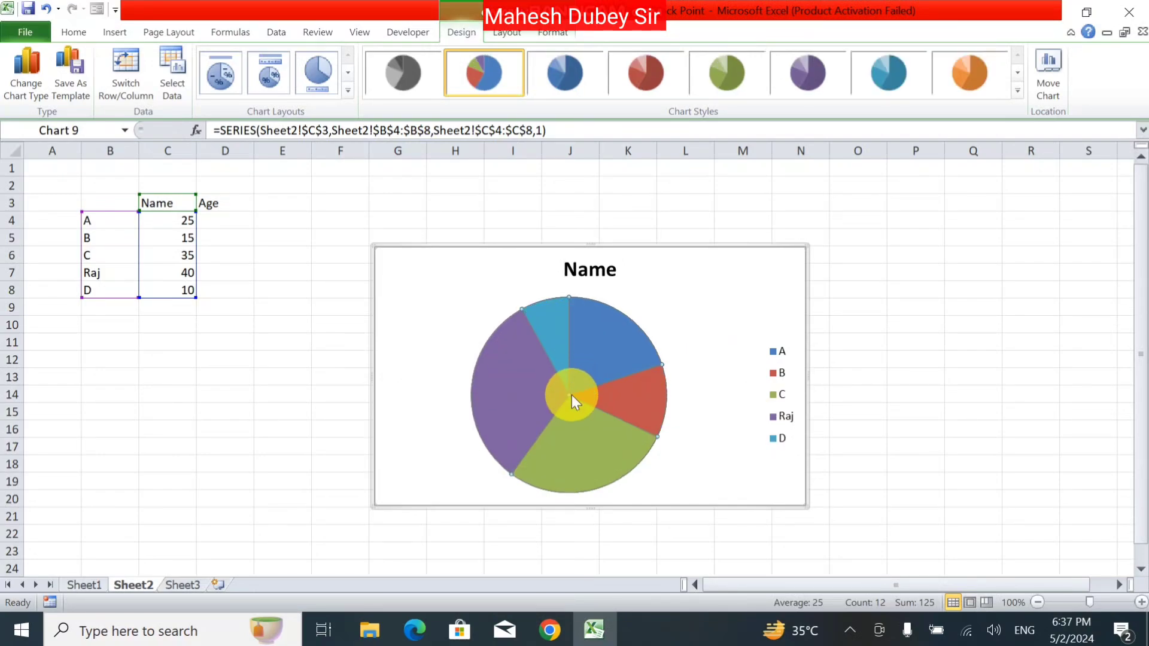
Match each legend entry of the pie chart with its slice by selecting the entries and slices in turn
{"action": "left_click", "coordinate": [774, 351]}
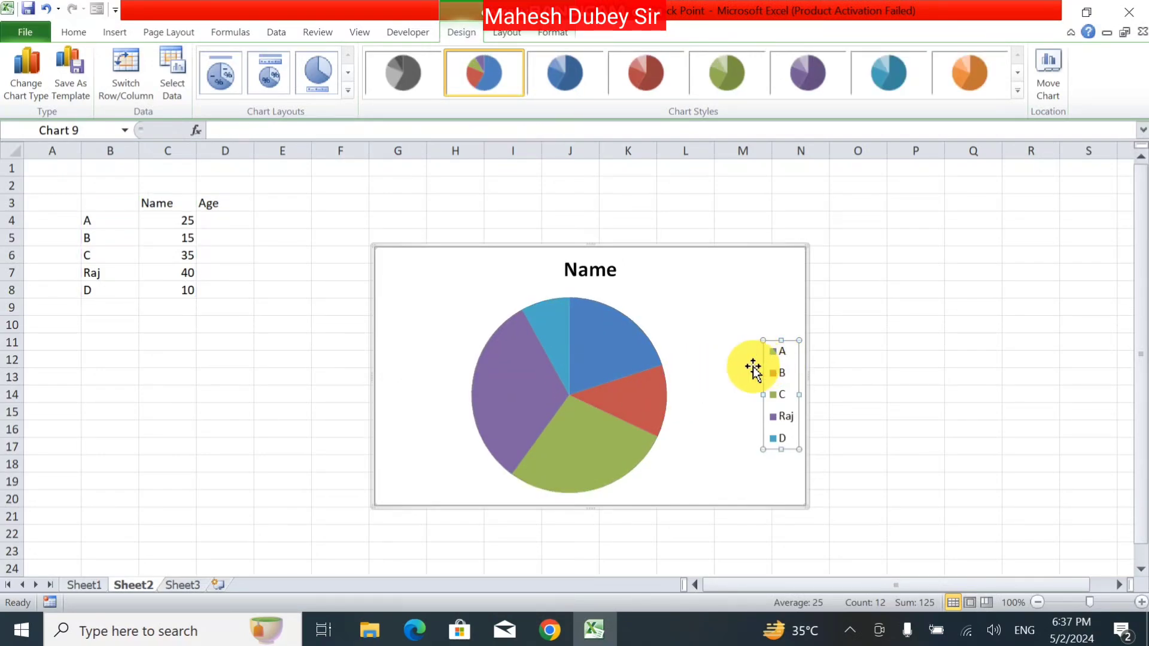
{"action": "left_click", "coordinate": [778, 353]}
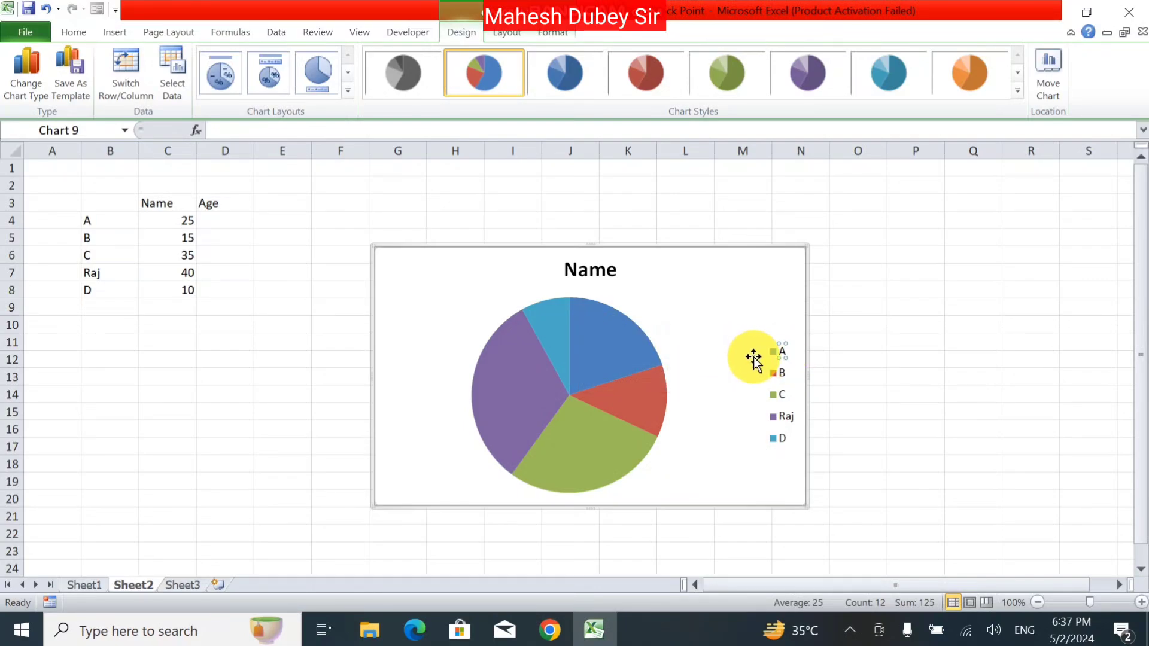
{"action": "left_click", "coordinate": [609, 348]}
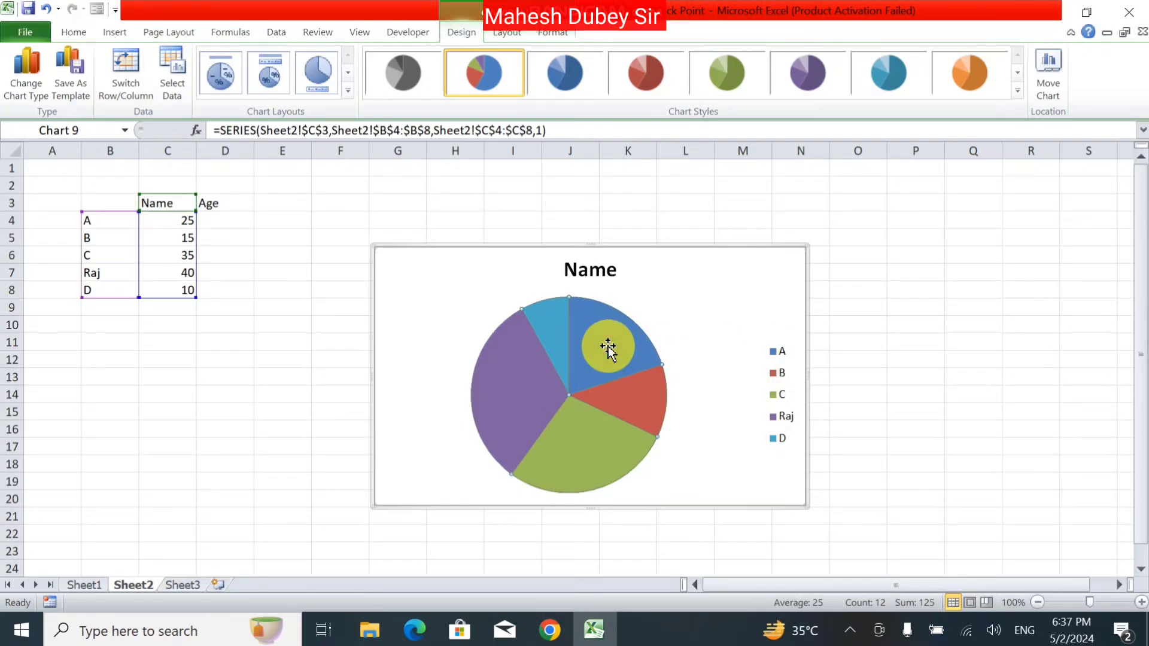
{"action": "left_click", "coordinate": [774, 371]}
{"action": "left_click", "coordinate": [657, 396]}
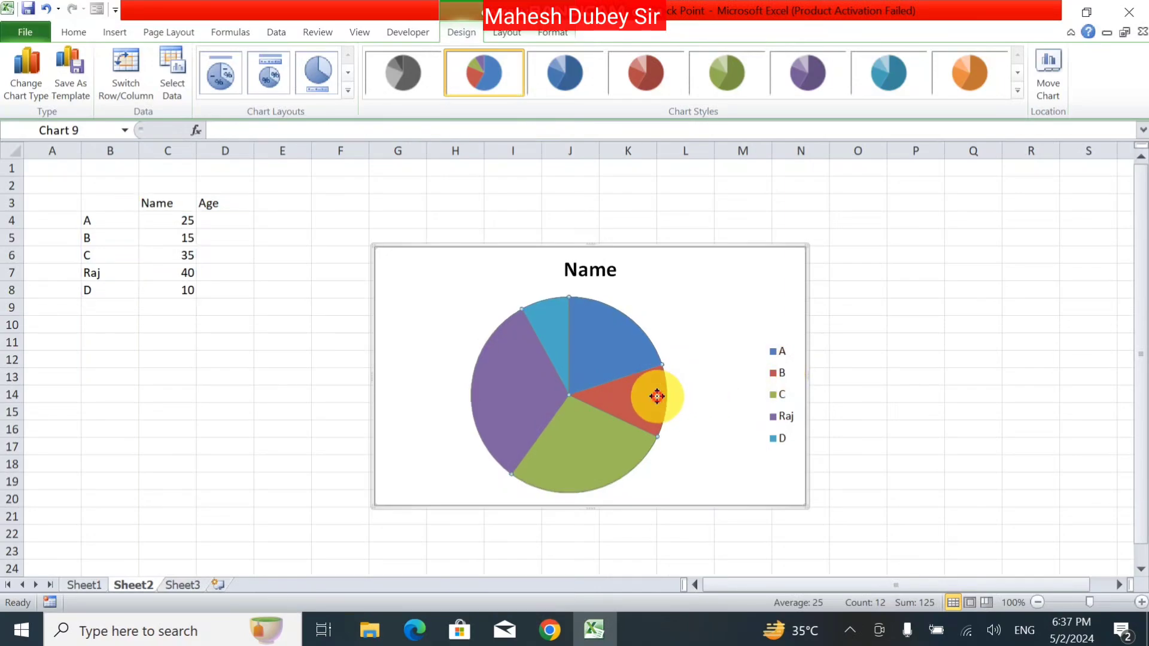
{"action": "left_click", "coordinate": [777, 386]}
{"action": "left_click", "coordinate": [685, 445]}
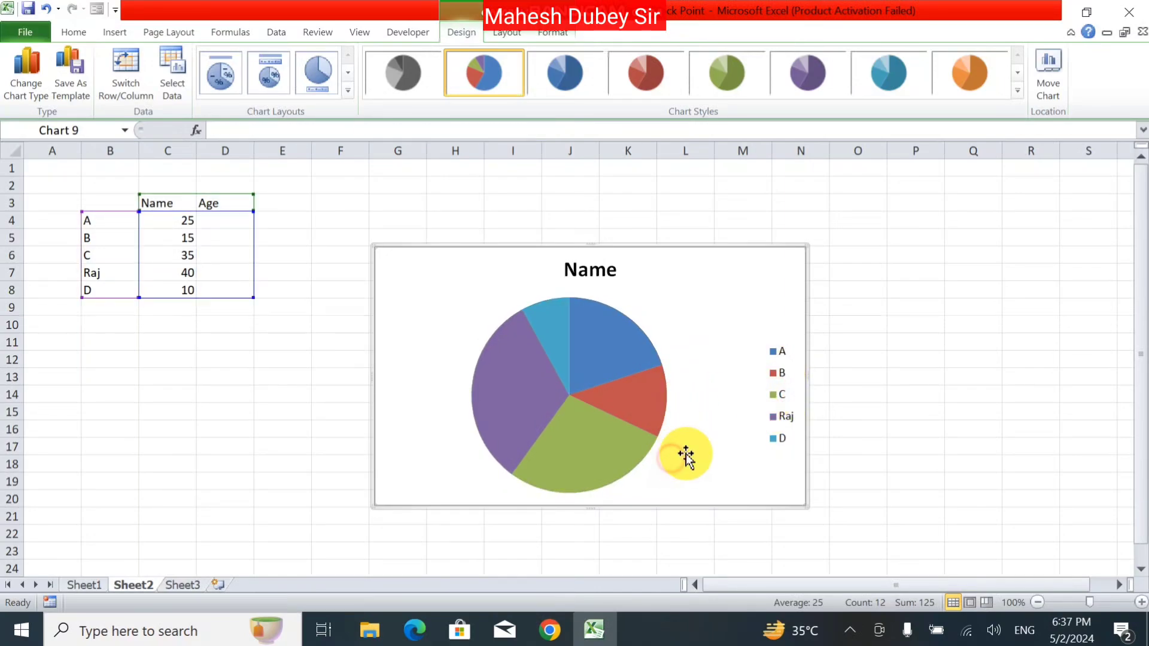
{"action": "left_click", "coordinate": [785, 420]}
{"action": "left_click", "coordinate": [523, 385]}
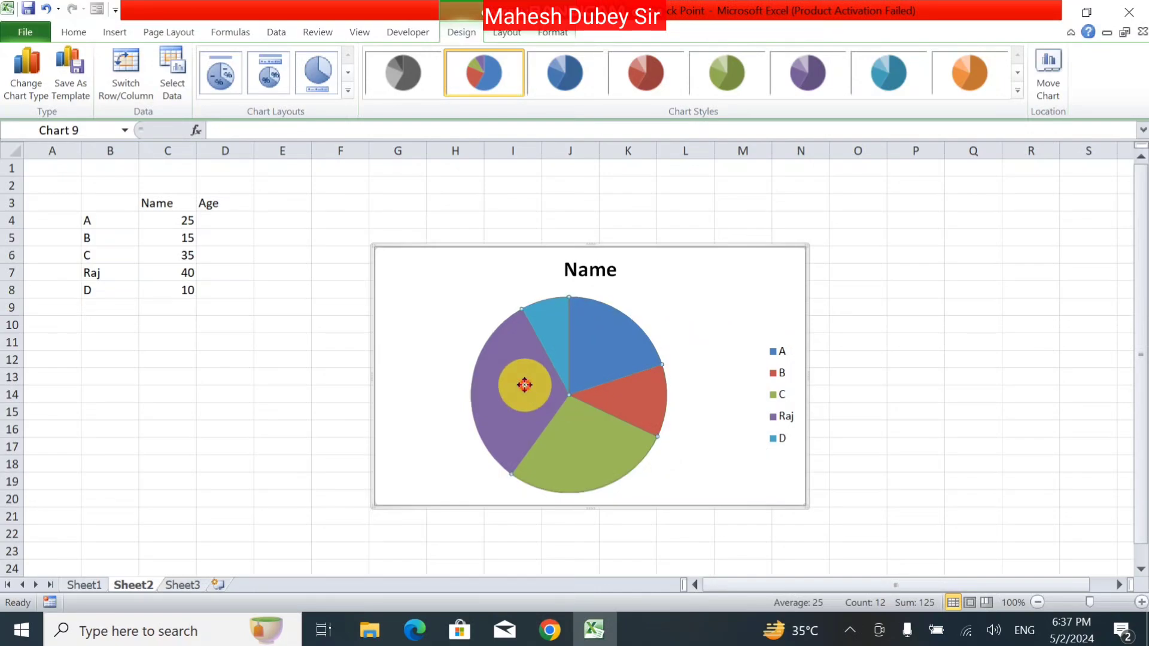
{"action": "left_click", "coordinate": [774, 438]}
{"action": "left_click", "coordinate": [546, 329]}
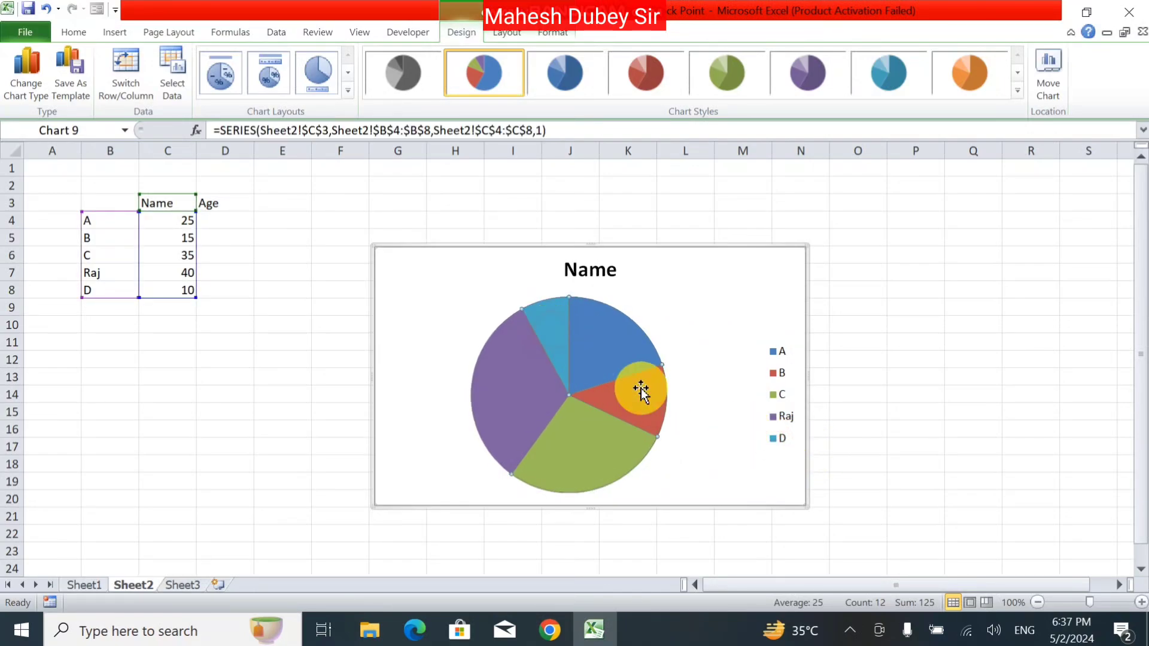
Replace the 2-D pie chart with a basic 3-D pie chart of the range B3:D8
{"action": "left_click", "coordinate": [771, 262]}
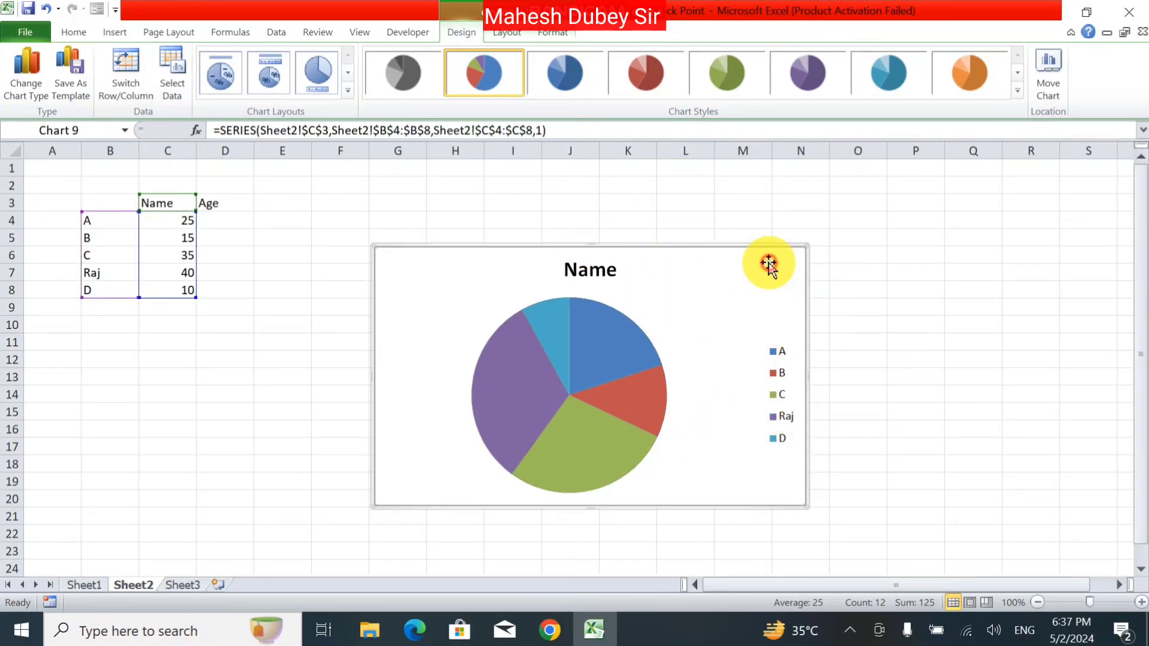
{"action": "key", "text": "Delete"}
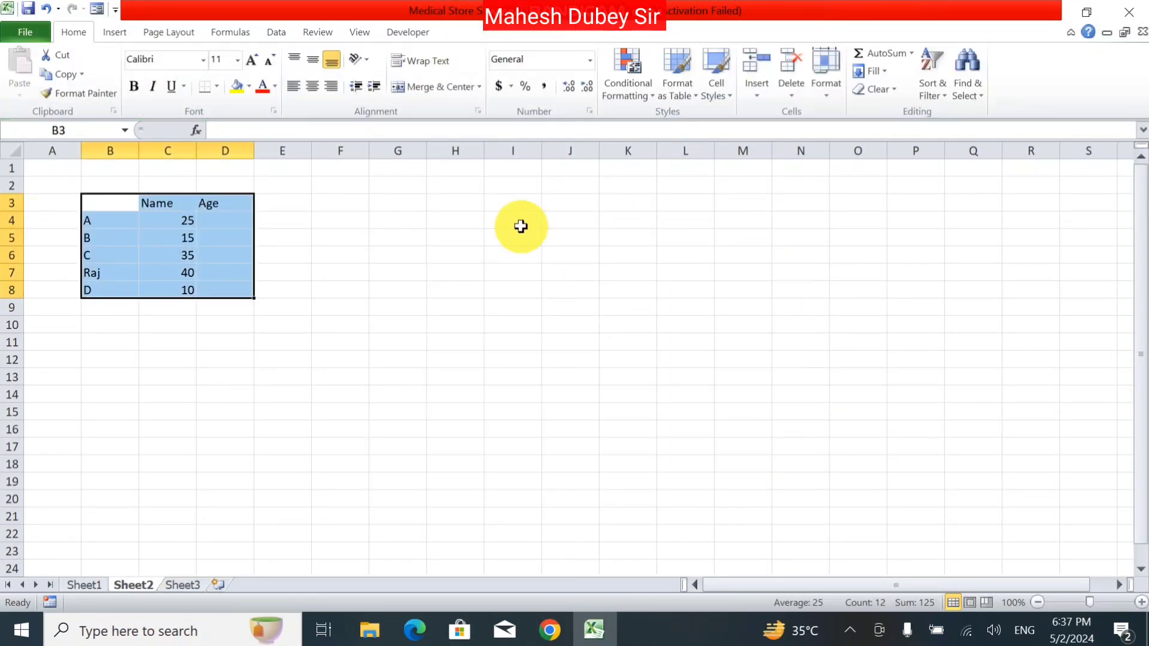
{"action": "left_click", "coordinate": [112, 33]}
{"action": "left_click", "coordinate": [380, 89]}
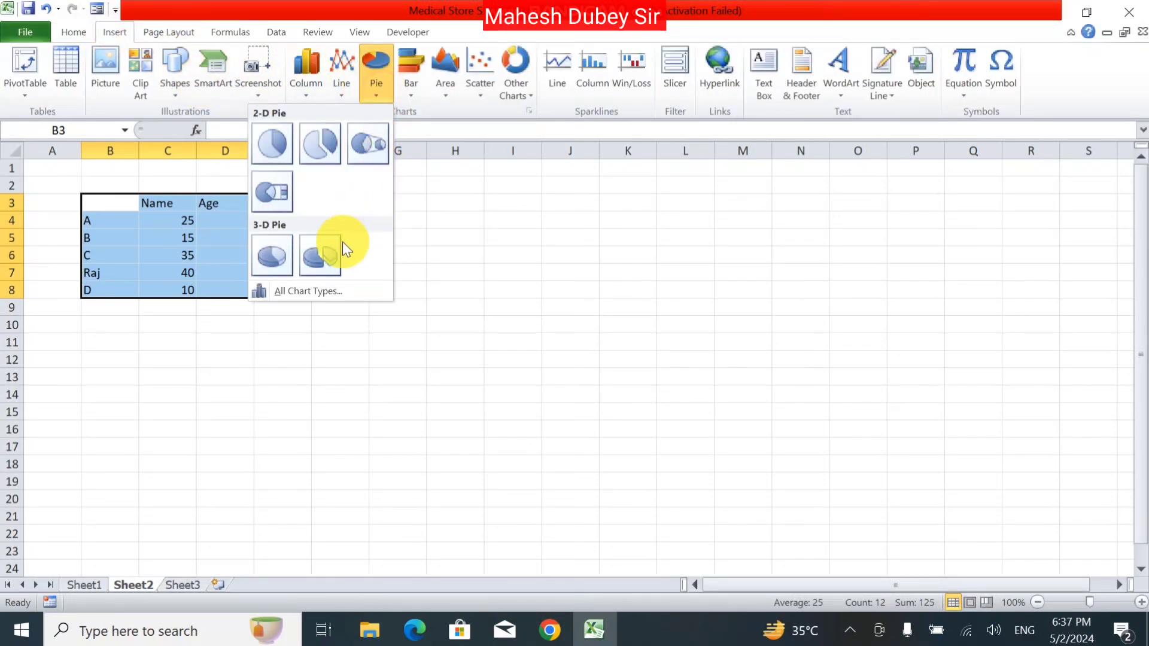
{"action": "left_click", "coordinate": [279, 268]}
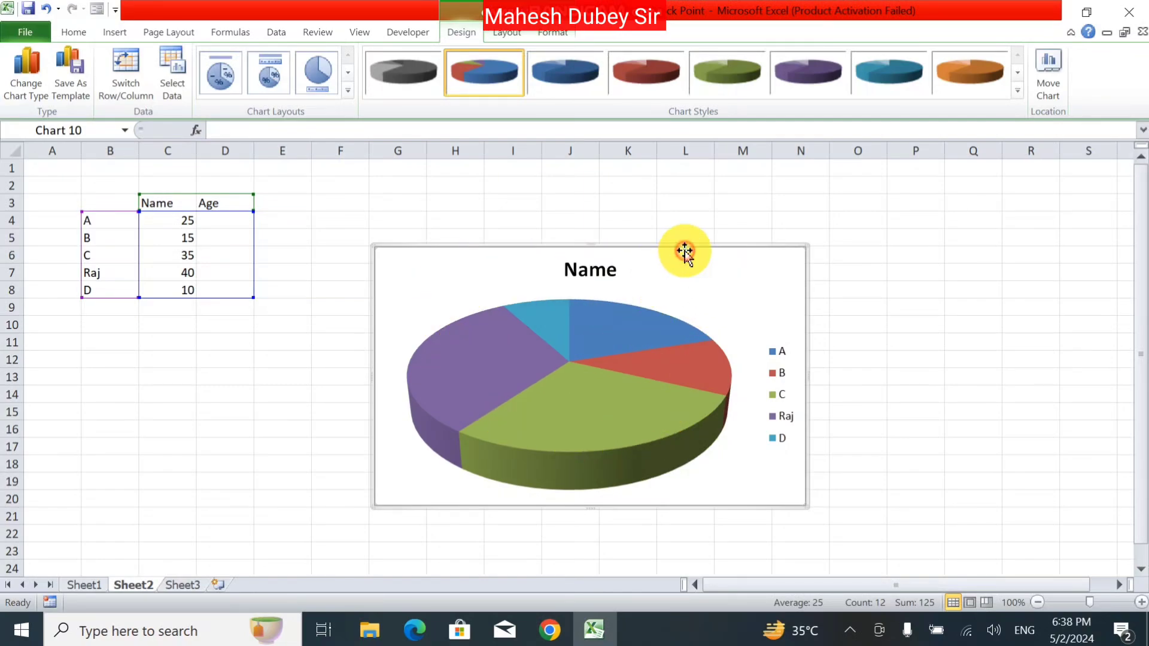
Delete the 3-D pie chart, compare the bar and column chart types, and insert a 2-D clustered bar chart of B3:D8
{"action": "key", "text": "Delete"}
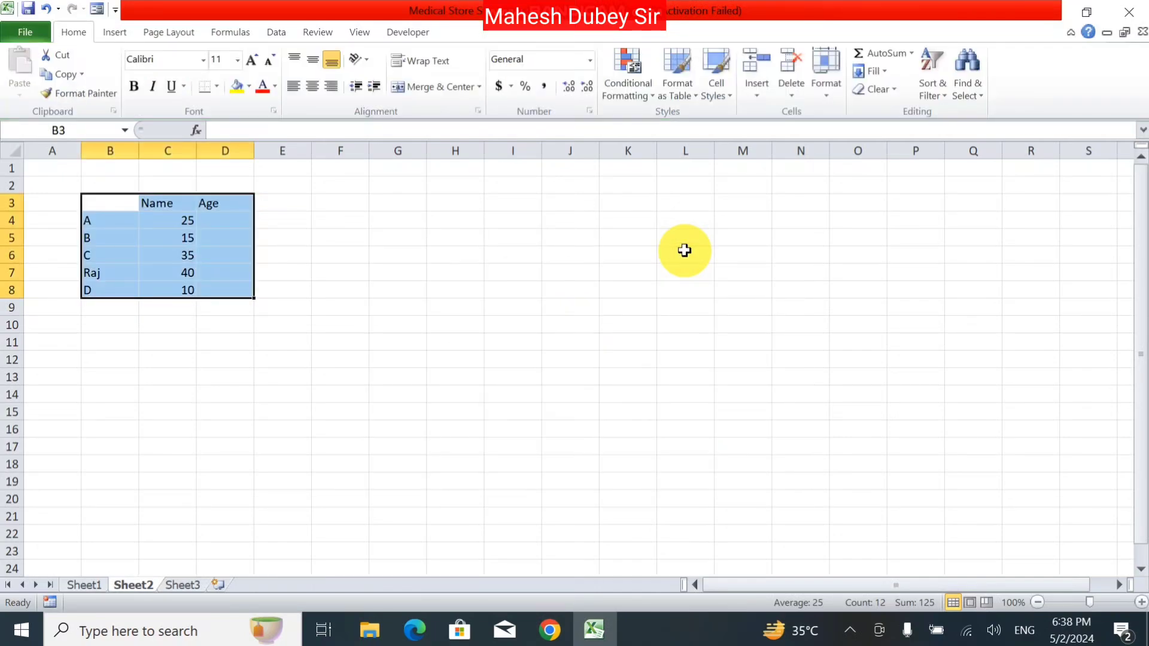
{"action": "left_click", "coordinate": [108, 33]}
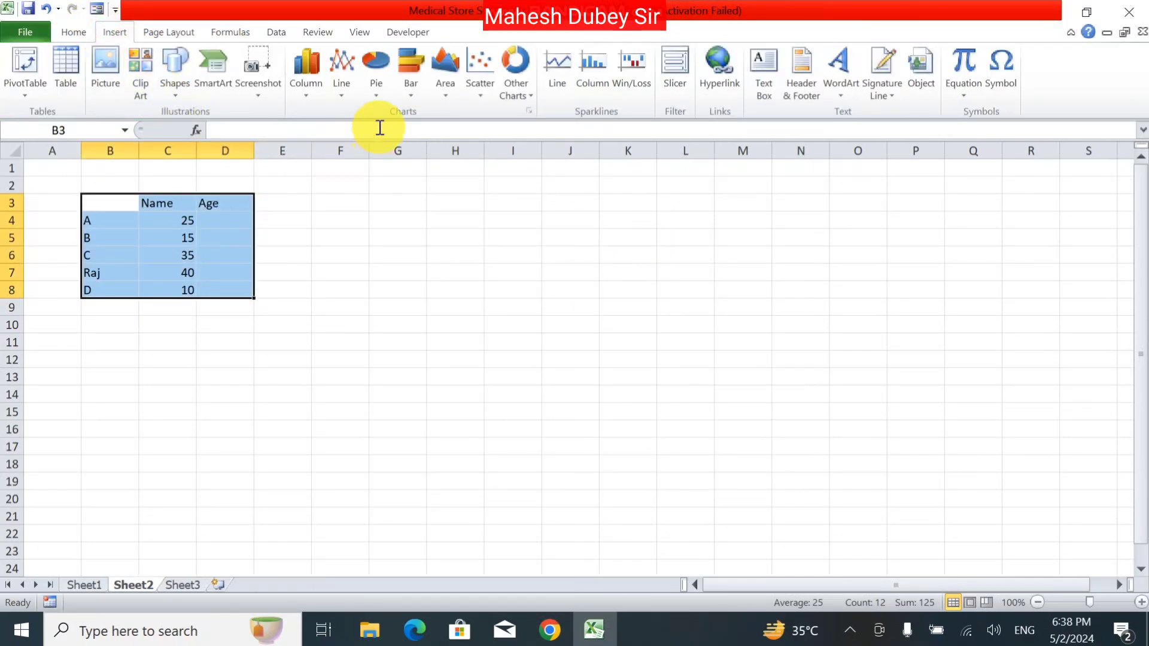
{"action": "left_click", "coordinate": [408, 72]}
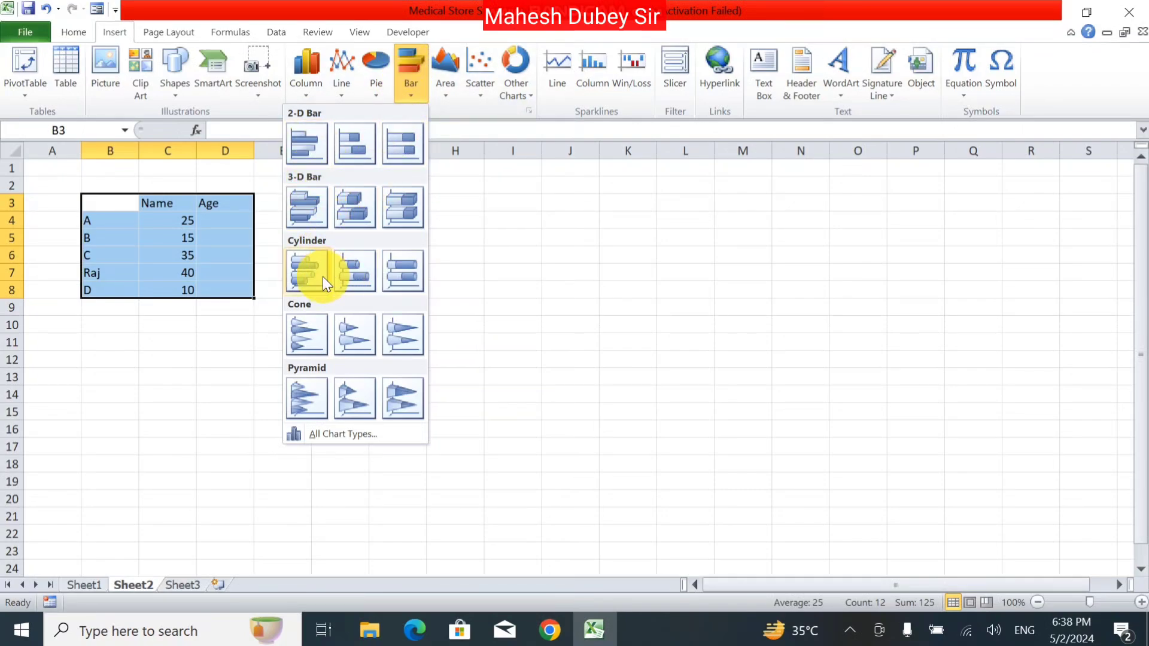
{"action": "left_click", "coordinate": [305, 67]}
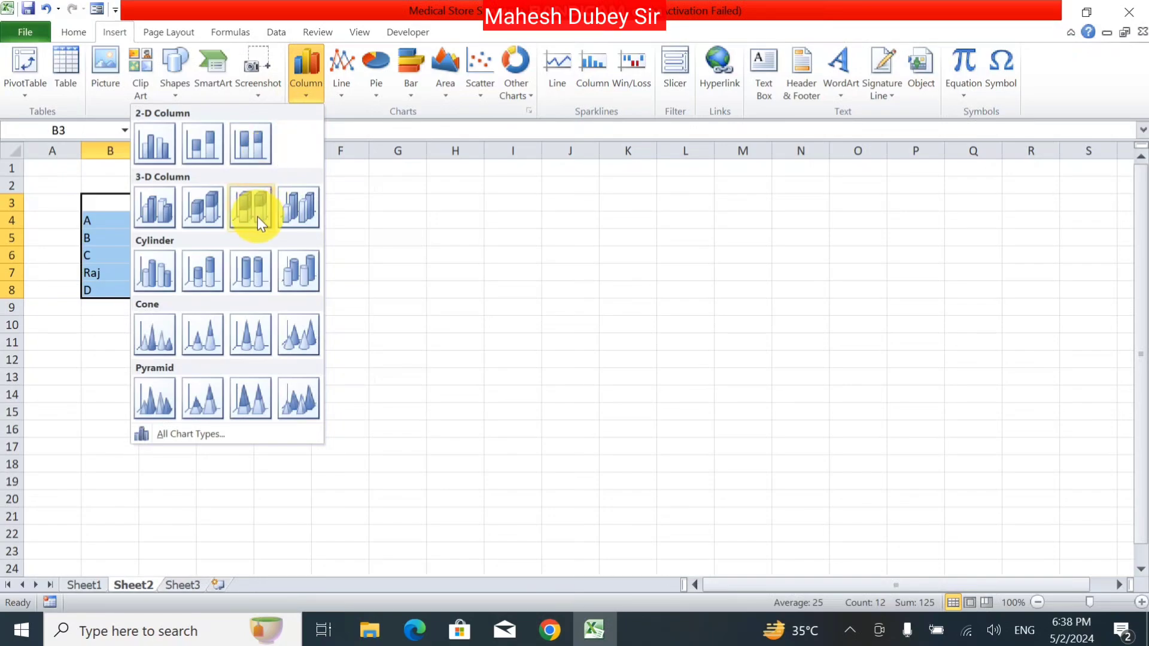
{"action": "left_click", "coordinate": [411, 80]}
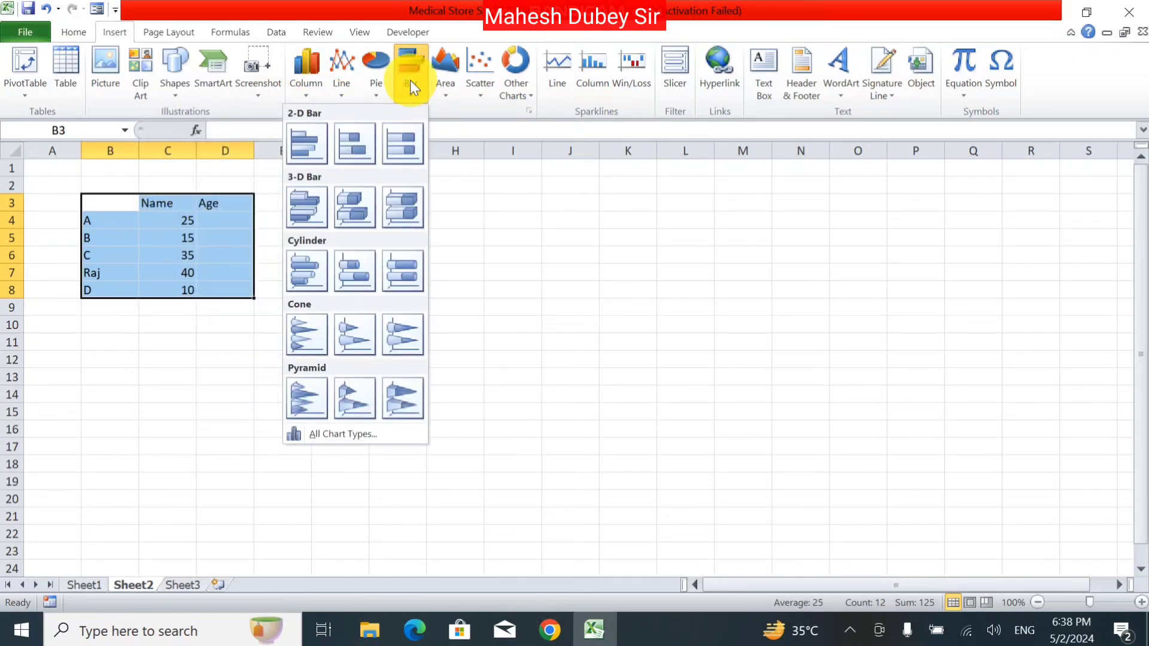
{"action": "left_click", "coordinate": [309, 145]}
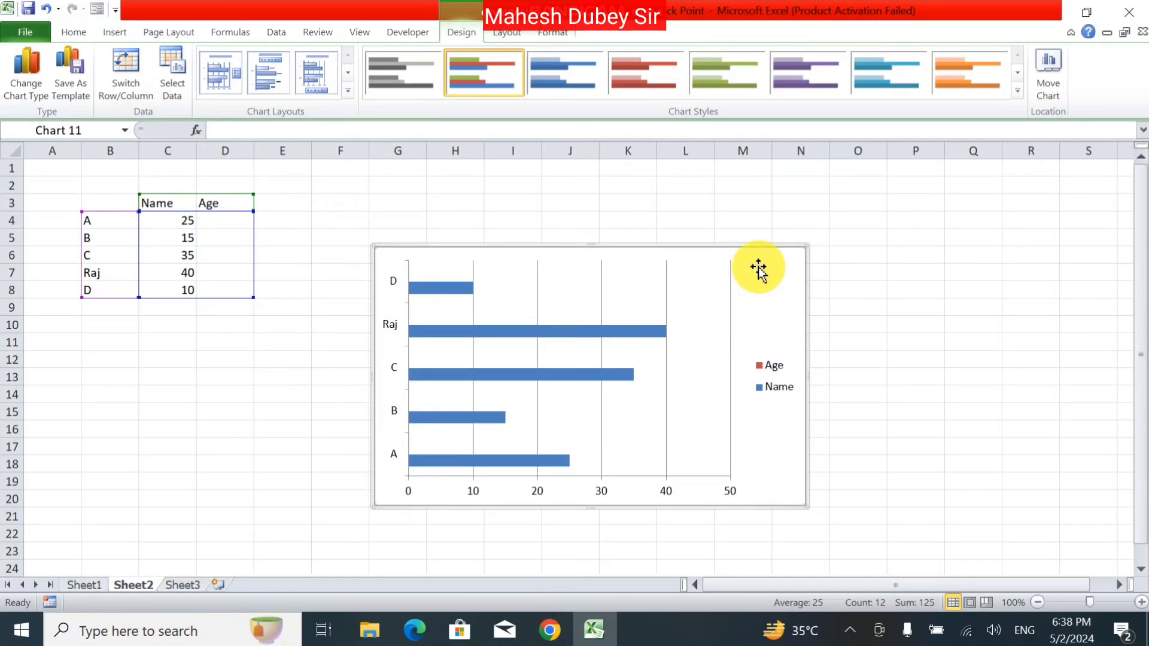
Replace the clustered bar chart with a basic 2-D area chart of the range B3:D8
{"action": "key", "text": "Delete"}
{"action": "left_click", "coordinate": [115, 32]}
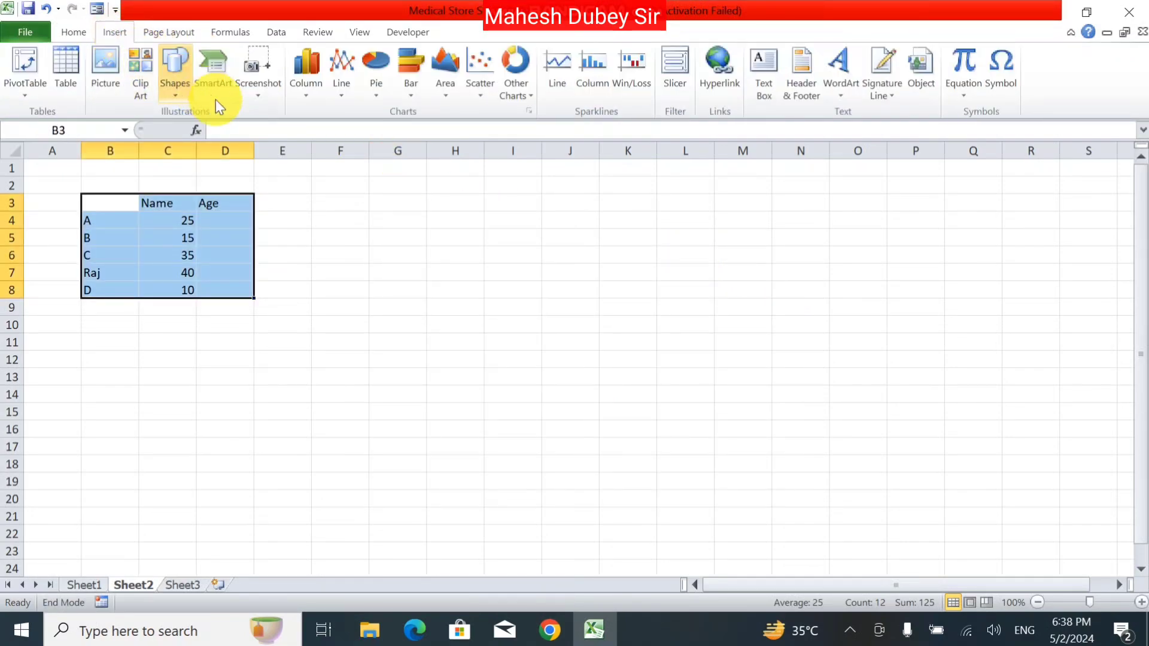
{"action": "left_click", "coordinate": [446, 96]}
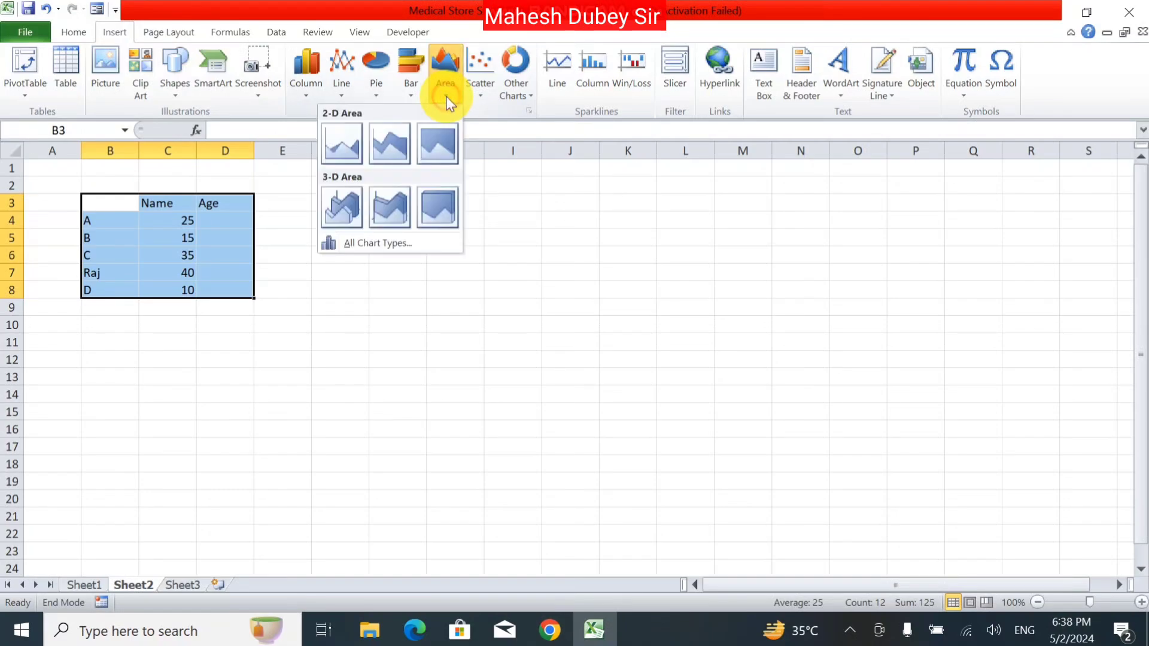
{"action": "left_click", "coordinate": [338, 145]}
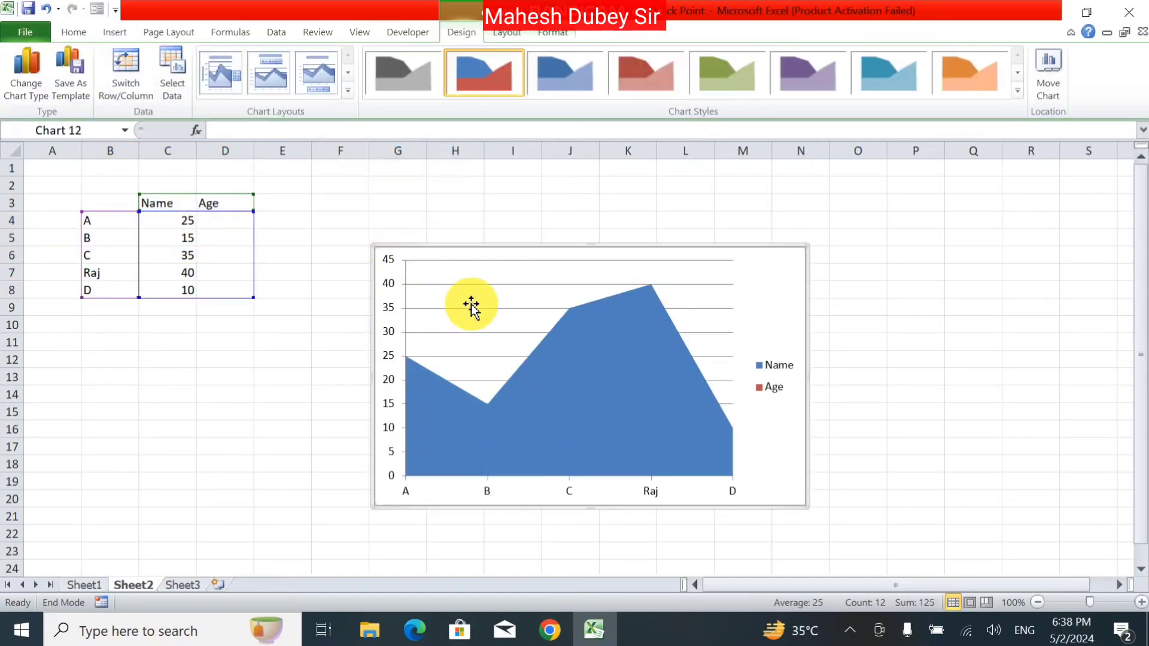
Delete the 2-D area chart and insert a 100% stacked 3-D area chart from the range B3:D8
{"action": "left_click", "coordinate": [695, 238]}
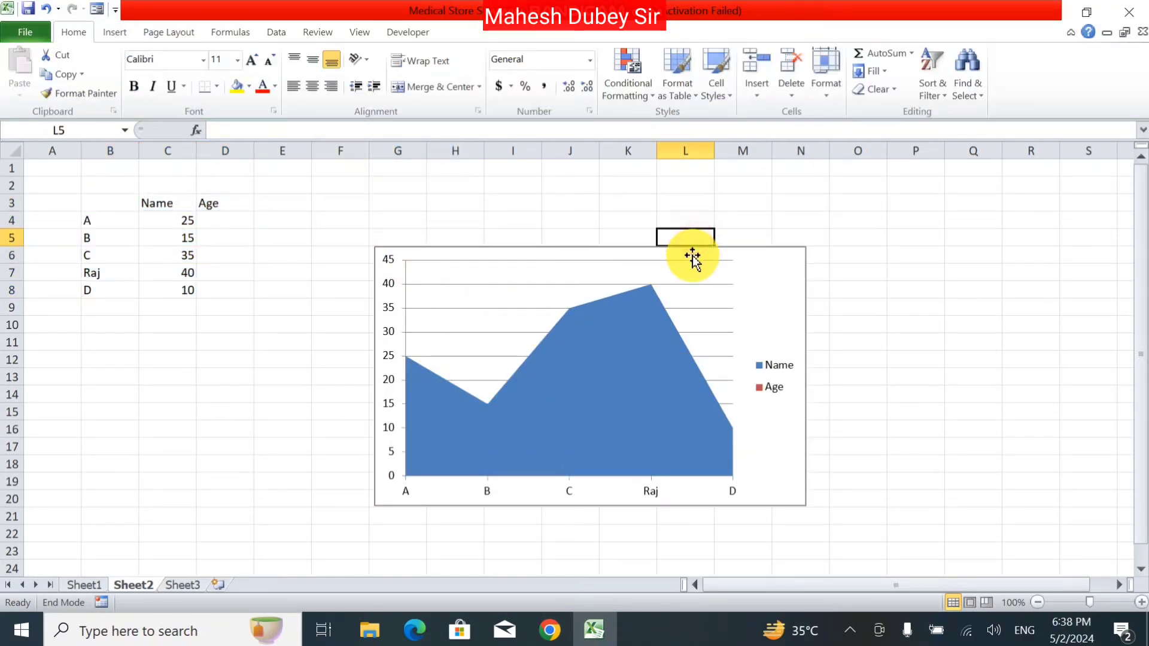
{"action": "left_click", "coordinate": [688, 255]}
{"action": "key", "text": "Delete"}
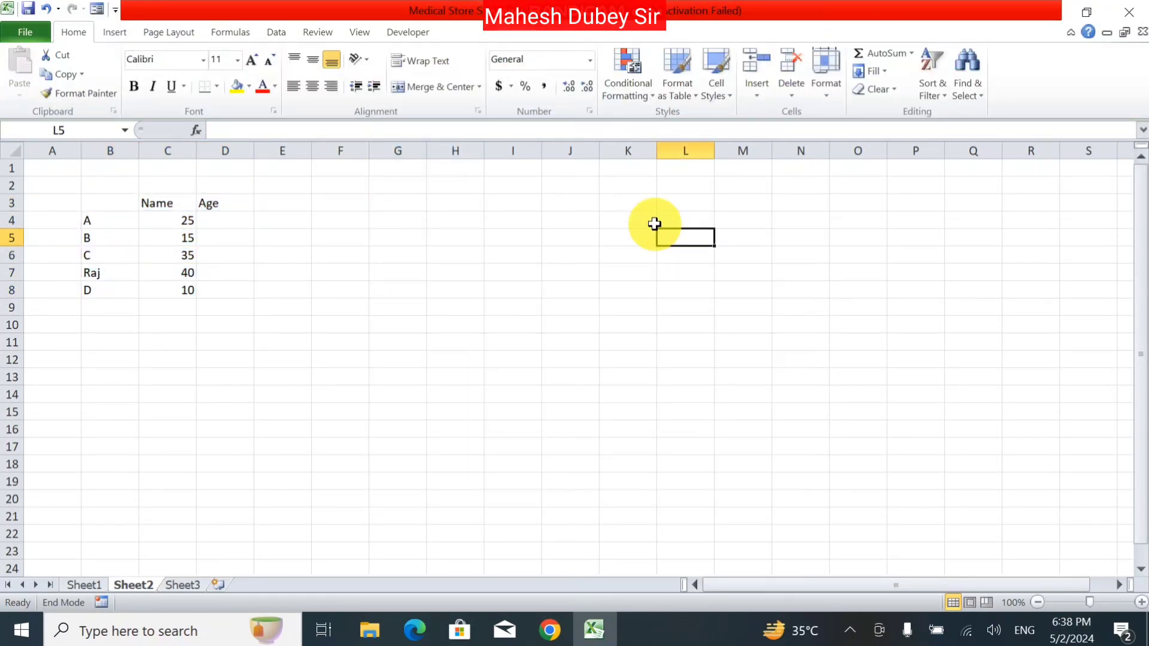
{"action": "left_click", "coordinate": [115, 33]}
{"action": "left_click_drag", "start_coordinate": [99, 206], "coordinate": [222, 290]}
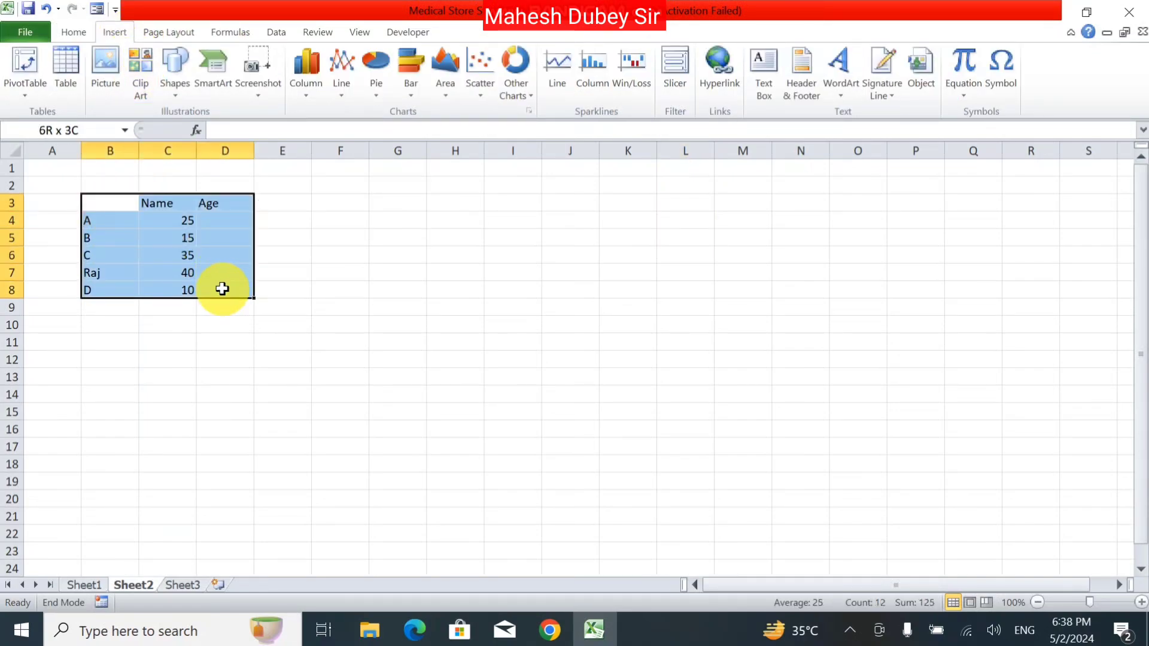
{"action": "left_click", "coordinate": [455, 102]}
{"action": "left_click", "coordinate": [450, 209]}
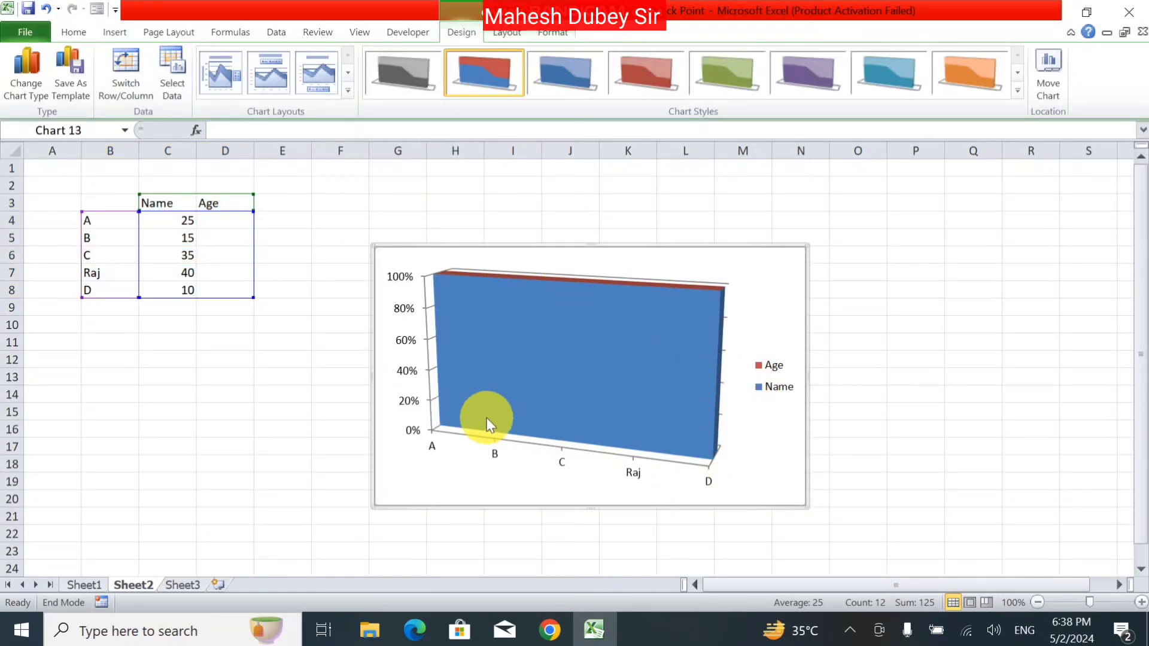
Replace the 100% stacked 3-D area chart with a basic 2-D area chart of the range B3:D8
{"action": "left_click", "coordinate": [541, 259]}
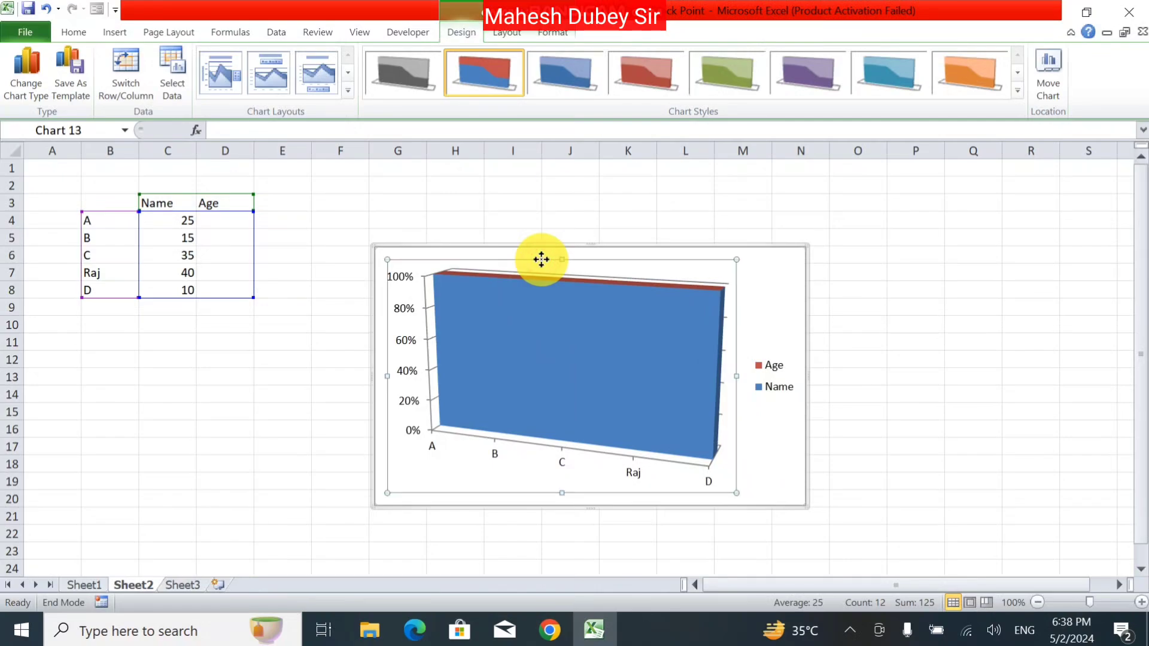
{"action": "key", "text": "Delete"}
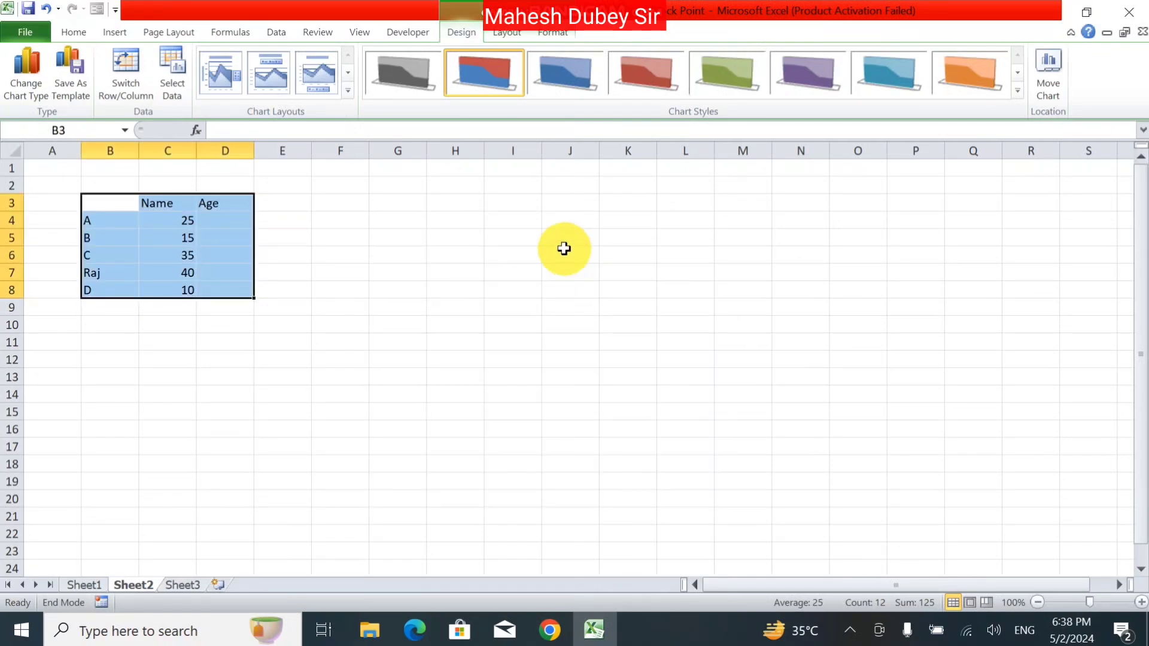
{"action": "left_click", "coordinate": [122, 36]}
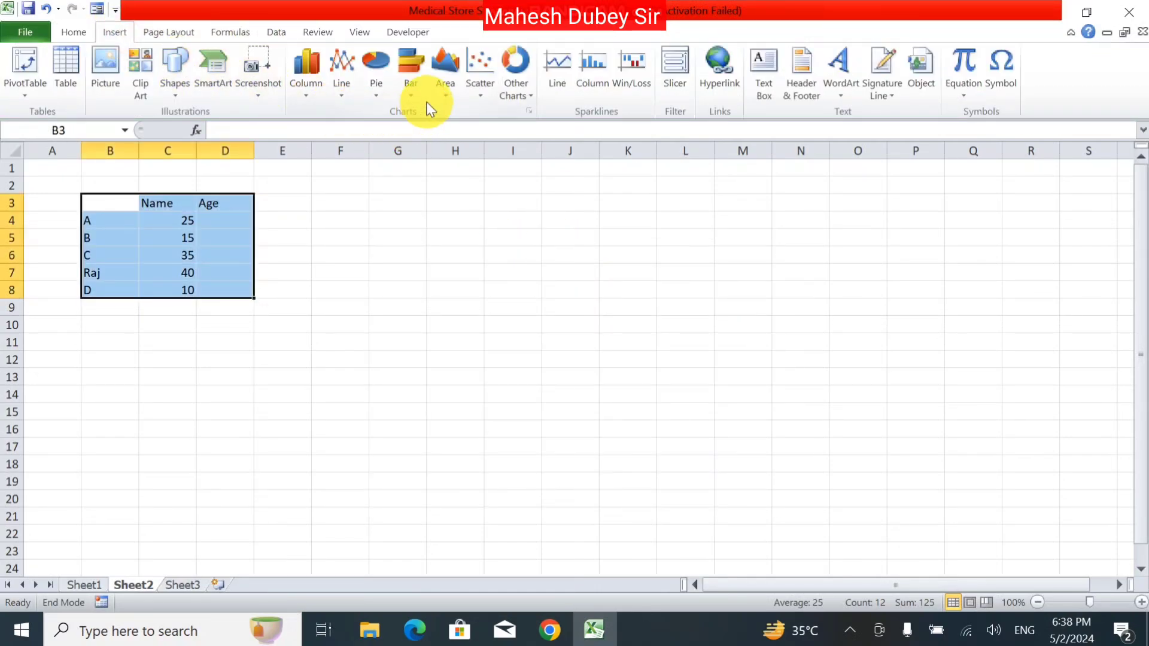
{"action": "left_click", "coordinate": [446, 81]}
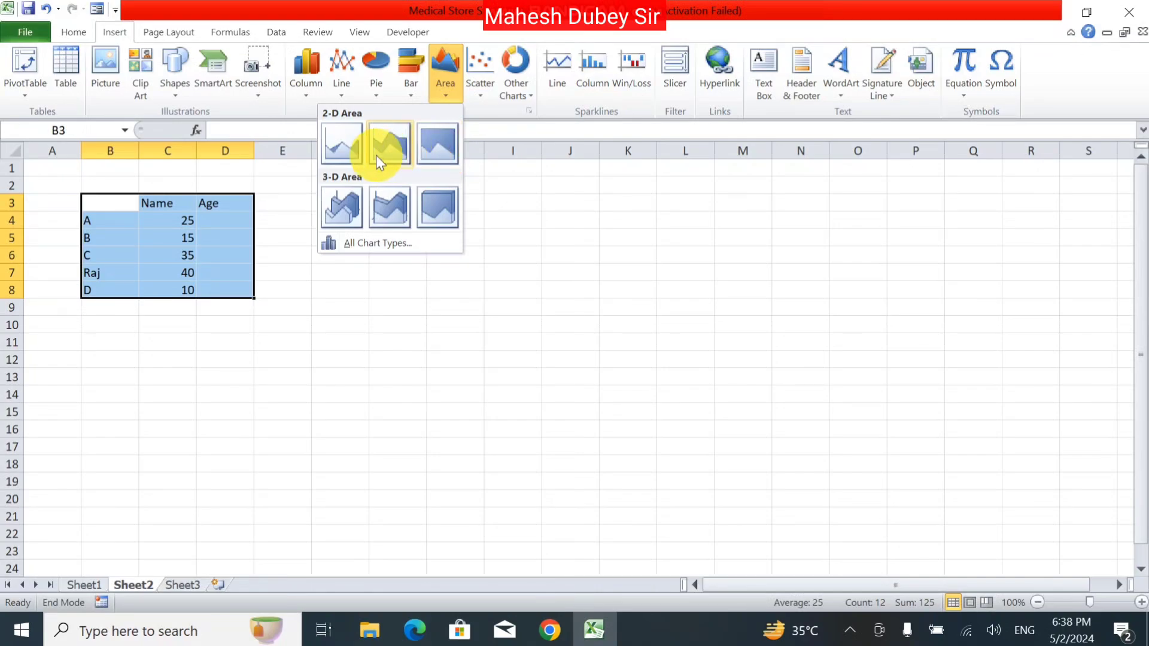
{"action": "left_click", "coordinate": [327, 154]}
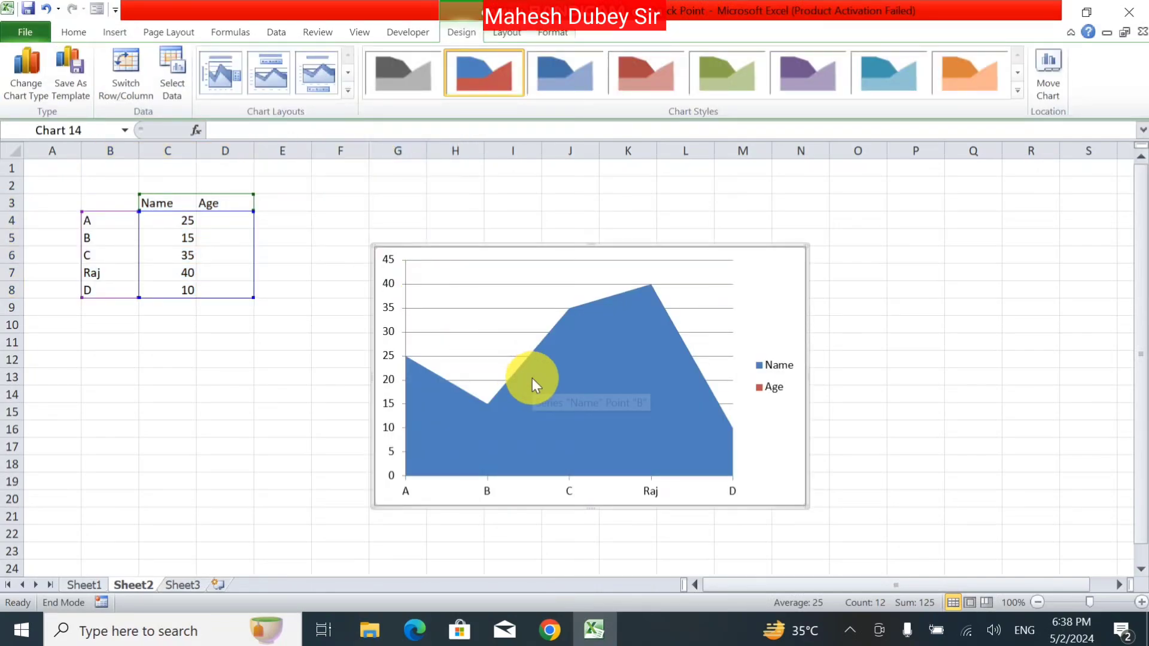
Replace the 2-D area chart with a markers-only scatter chart of the range B3:D8
{"action": "left_click_drag", "start_coordinate": [661, 246], "coordinate": [661, 246]}
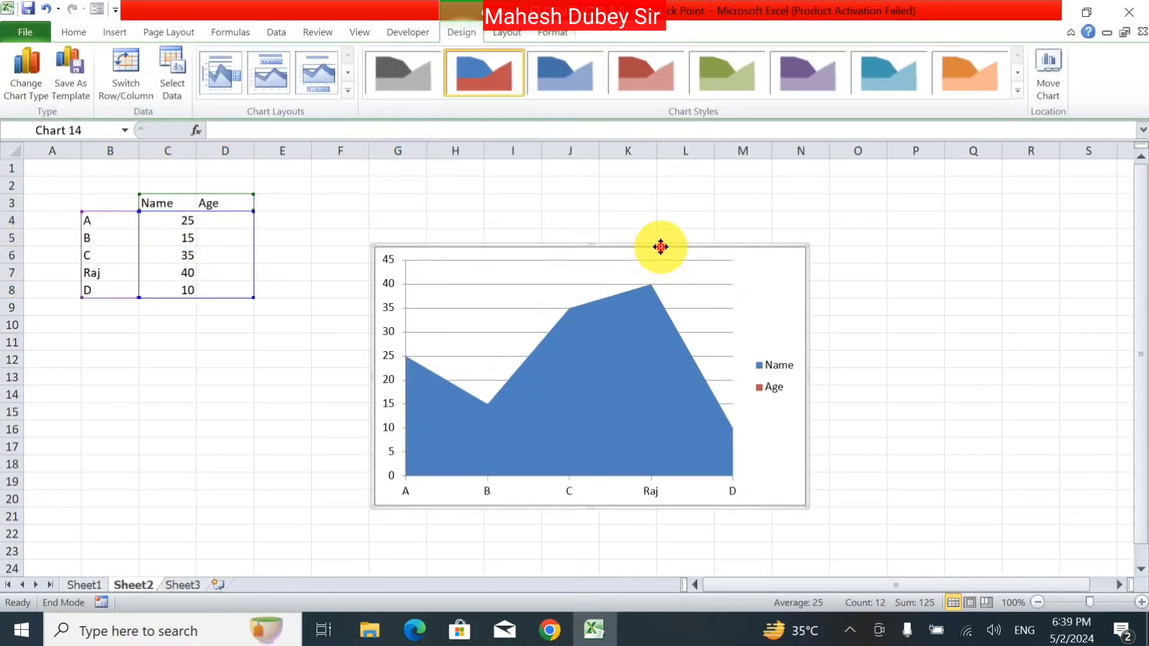
{"action": "key", "text": "Delete"}
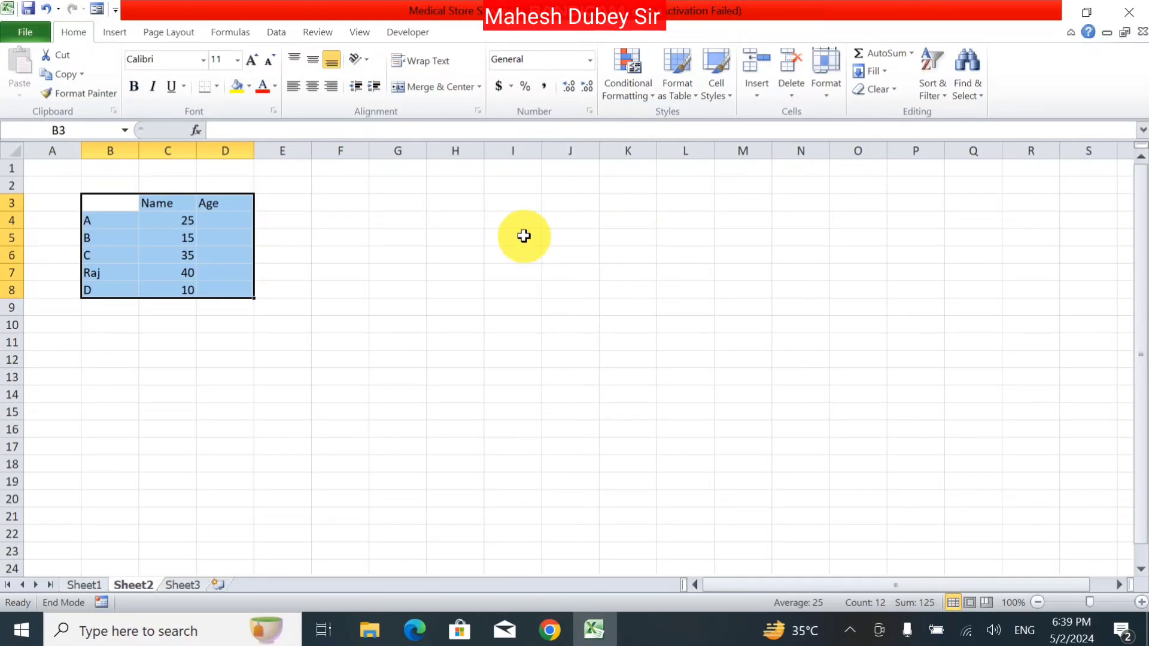
{"action": "left_click", "coordinate": [123, 36]}
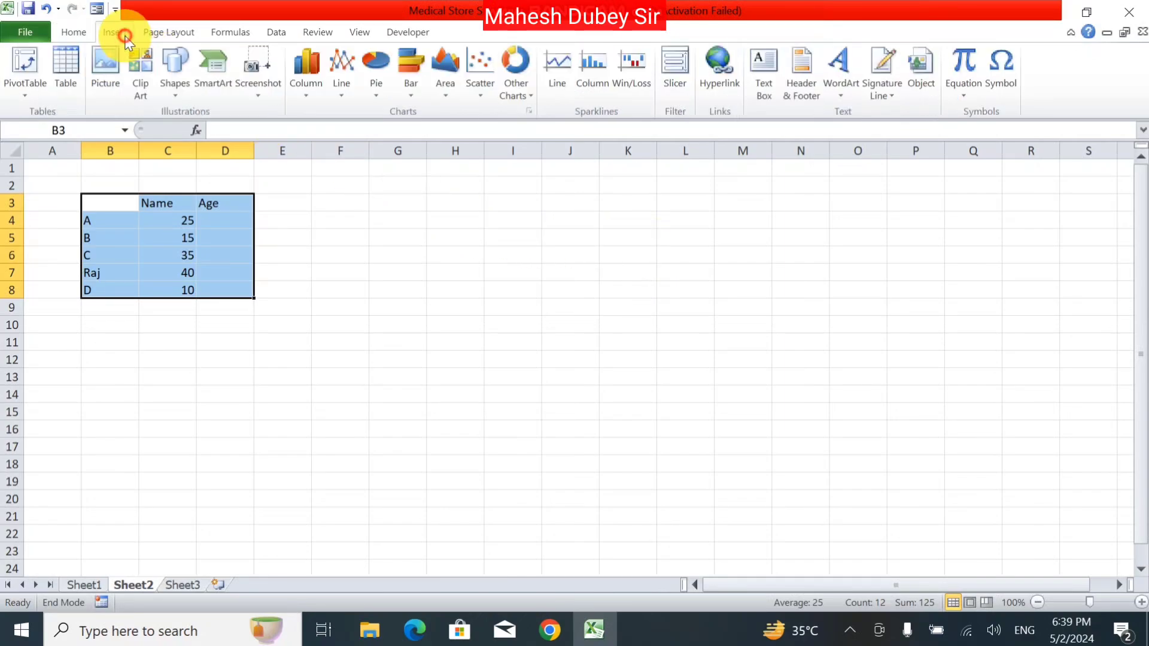
{"action": "left_click", "coordinate": [486, 89]}
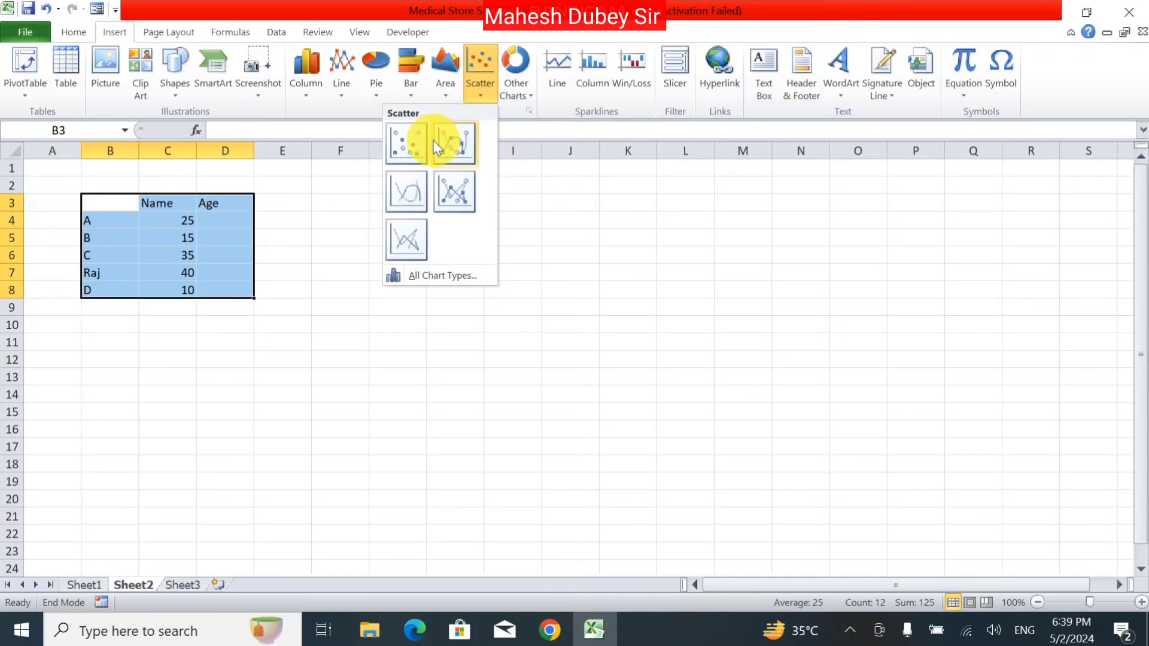
{"action": "left_click", "coordinate": [409, 156]}
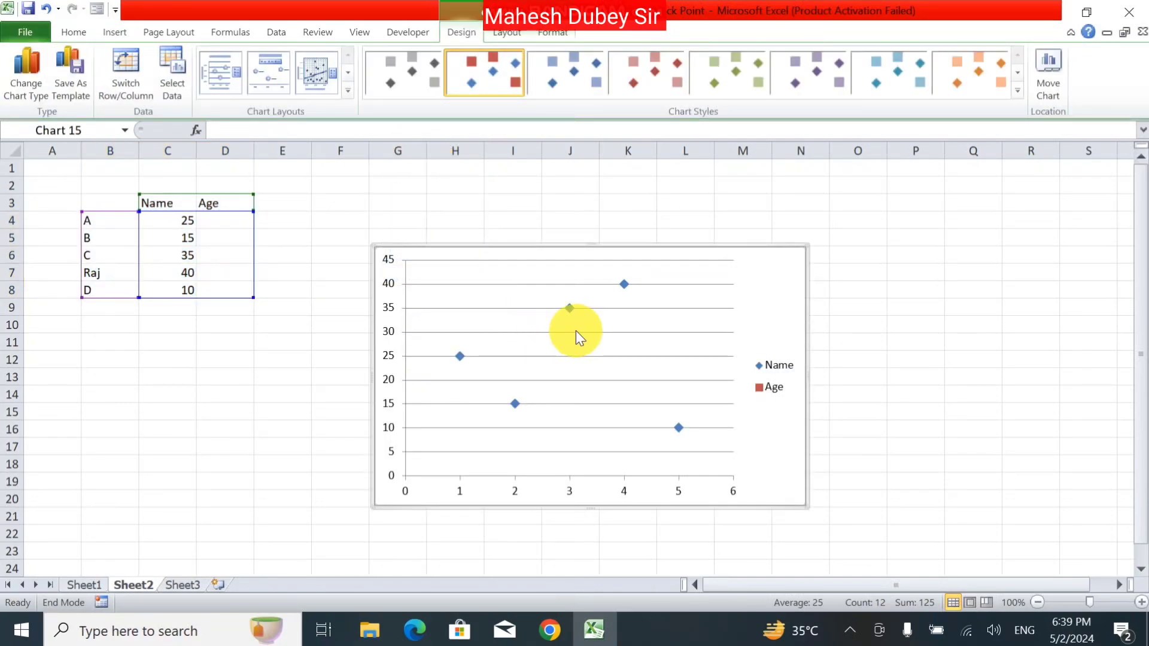
Examine the plotted points of the Name series in the scatter chart
{"action": "left_click", "coordinate": [626, 285]}
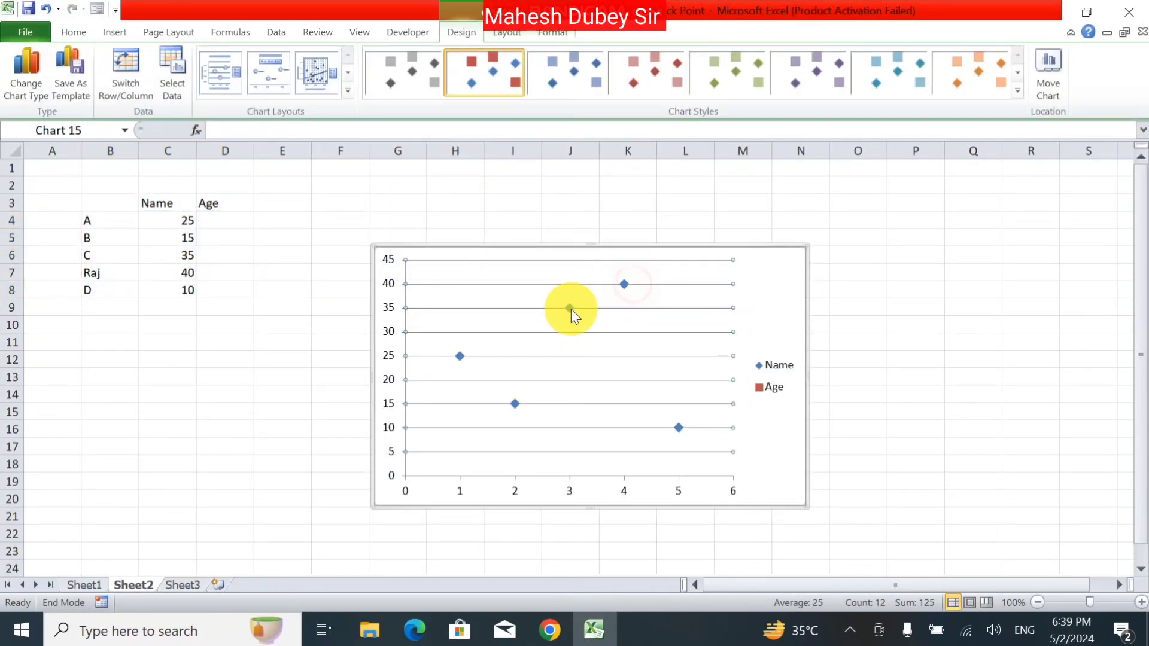
{"action": "left_click", "coordinate": [463, 359]}
{"action": "left_click", "coordinate": [512, 404]}
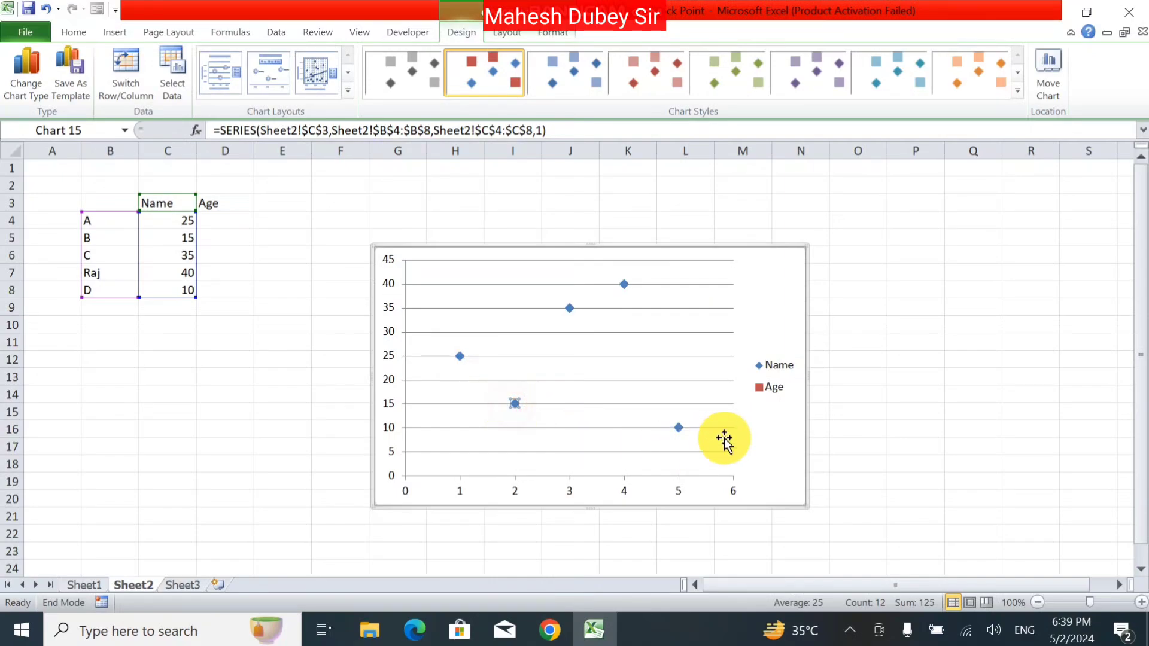
{"action": "left_click", "coordinate": [685, 429]}
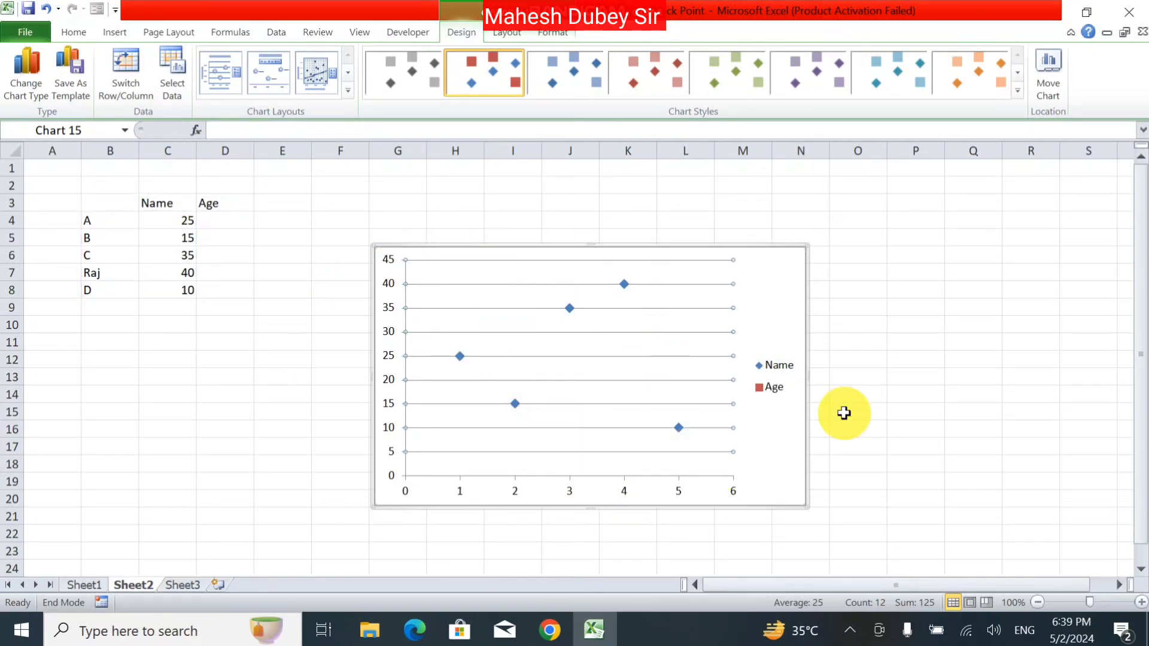
Replace the markers-only scatter chart with a straight-line scatter chart without markers from B3:D8
{"action": "left_click", "coordinate": [783, 263]}
{"action": "key", "text": "Delete"}
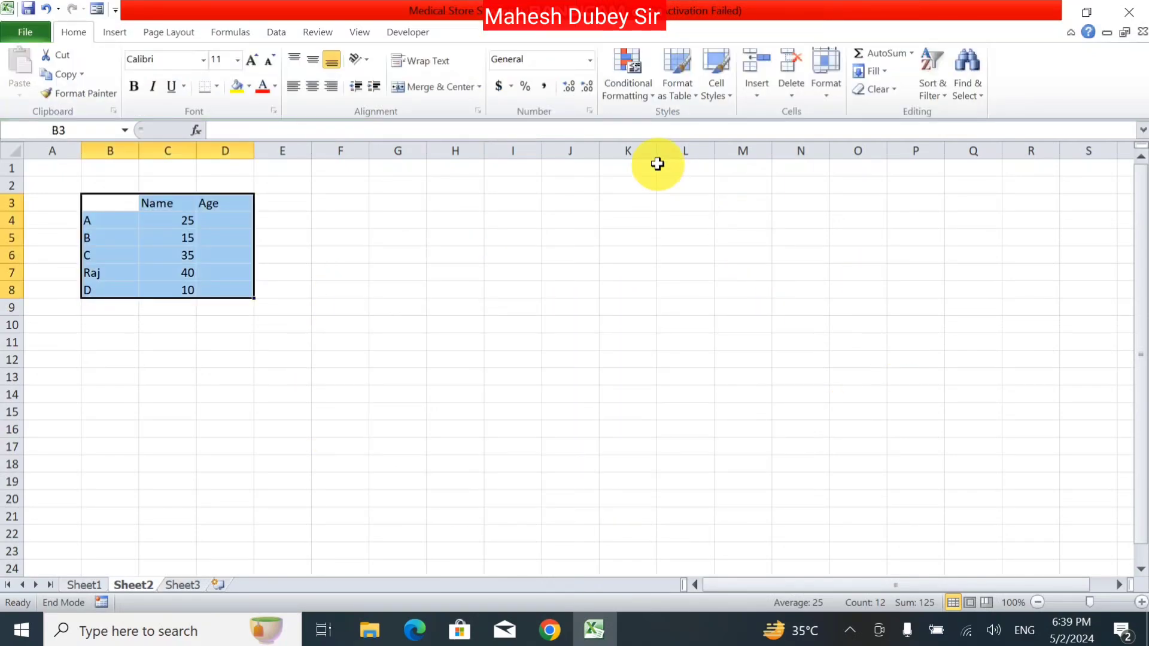
{"action": "left_click", "coordinate": [116, 34]}
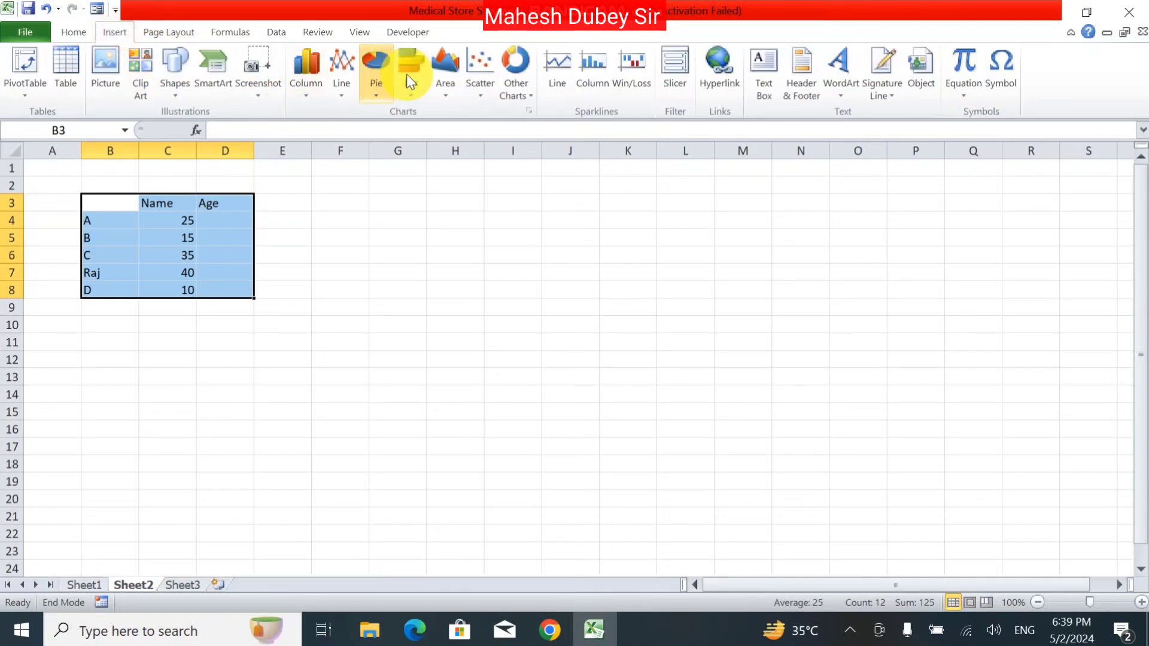
{"action": "left_click", "coordinate": [476, 84]}
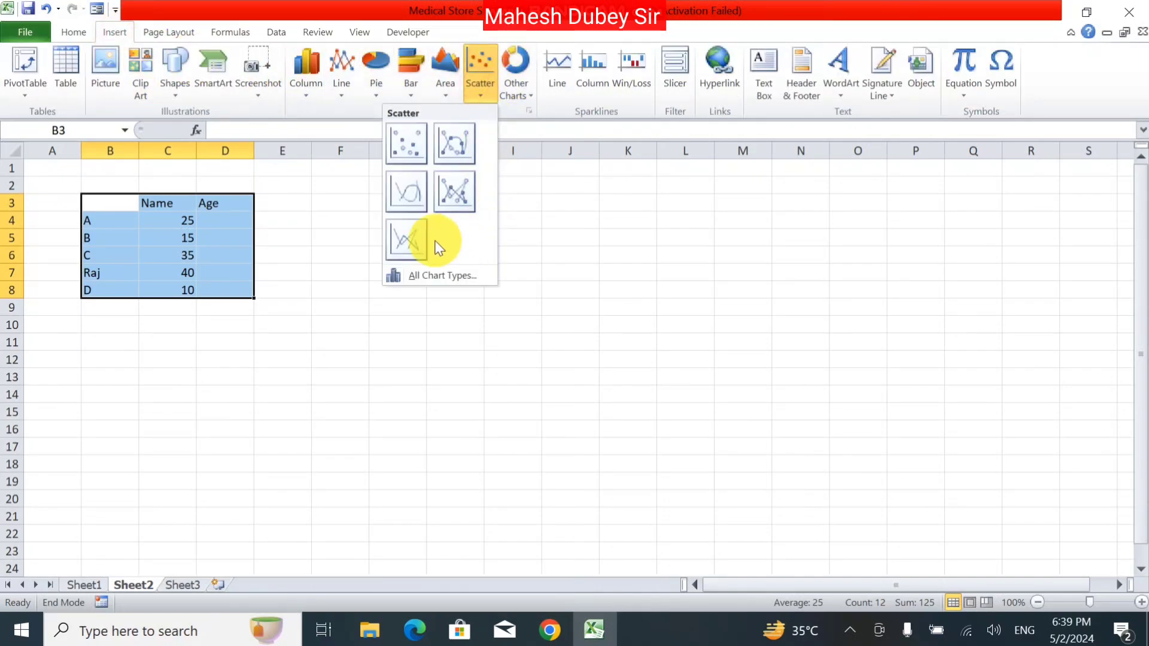
{"action": "left_click", "coordinate": [414, 241]}
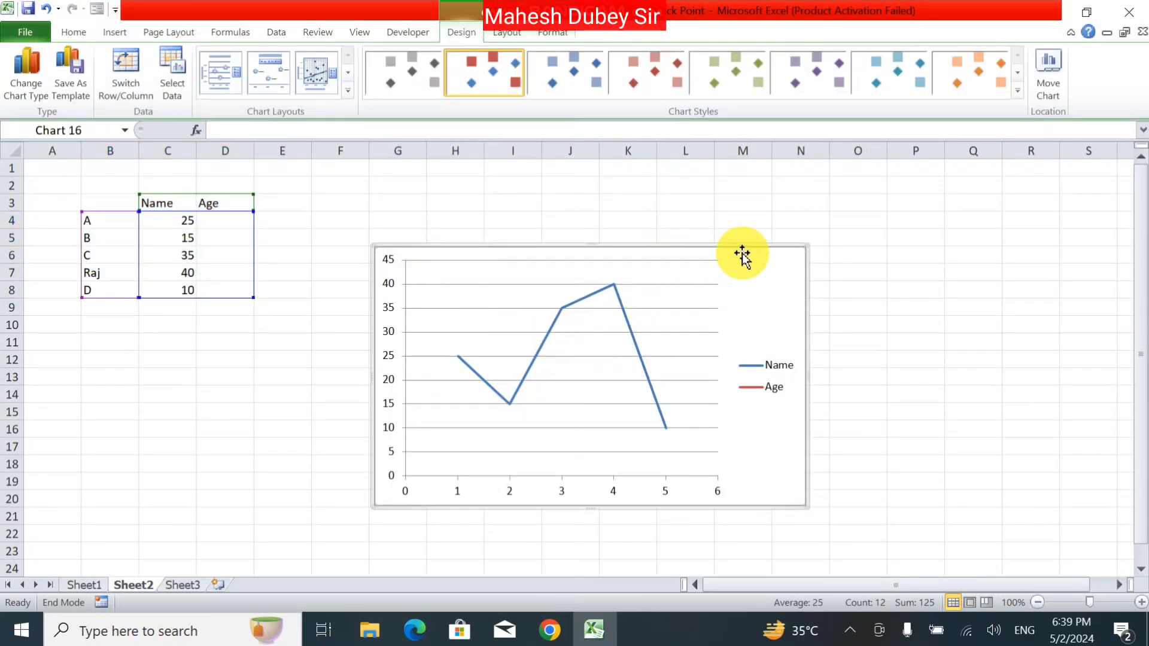
Delete the straight-line scatter chart and try to insert a High-Low-Close stock chart from B3:D8
{"action": "key", "text": "Delete"}
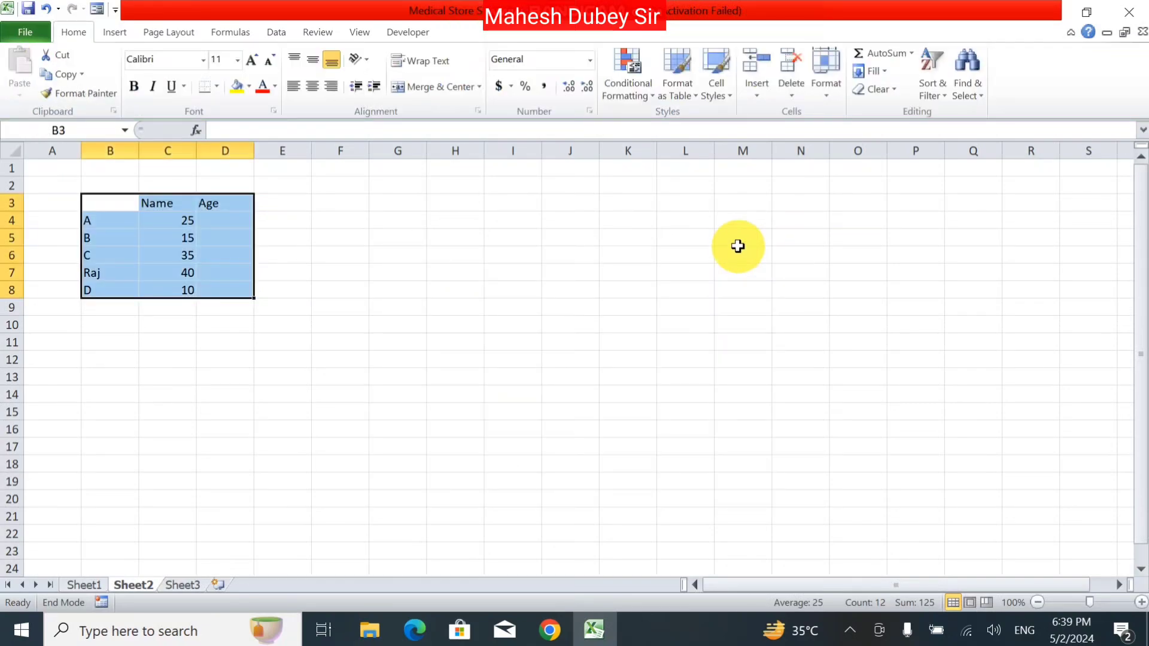
{"action": "left_click", "coordinate": [108, 33]}
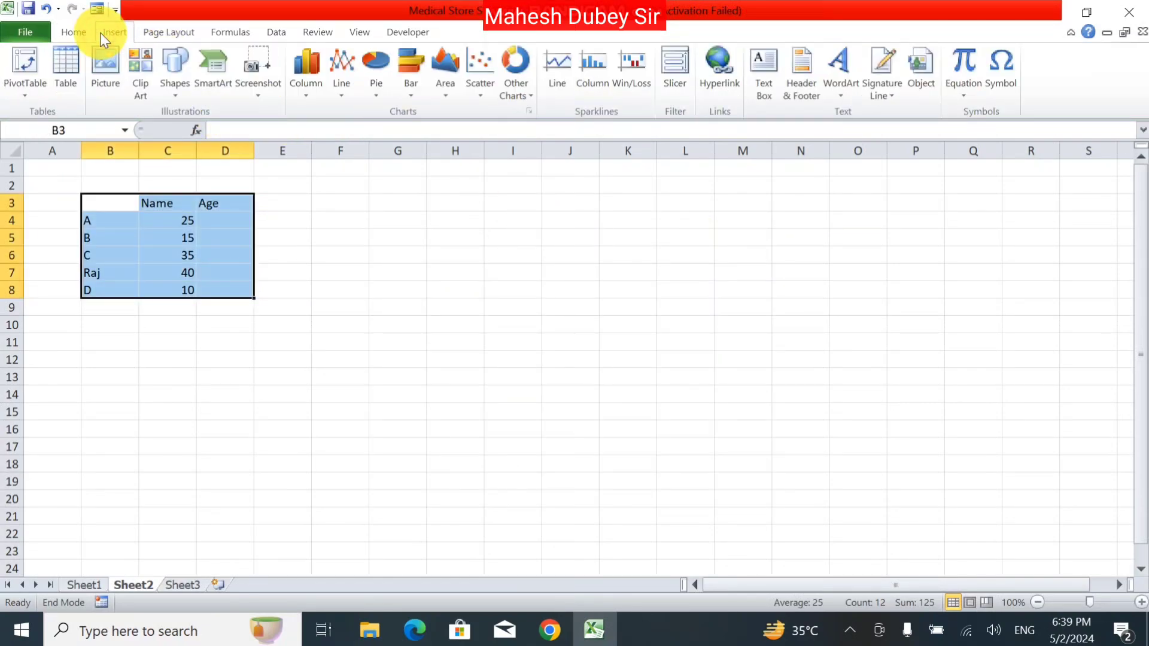
{"action": "left_click", "coordinate": [438, 95]}
{"action": "left_click", "coordinate": [484, 92]}
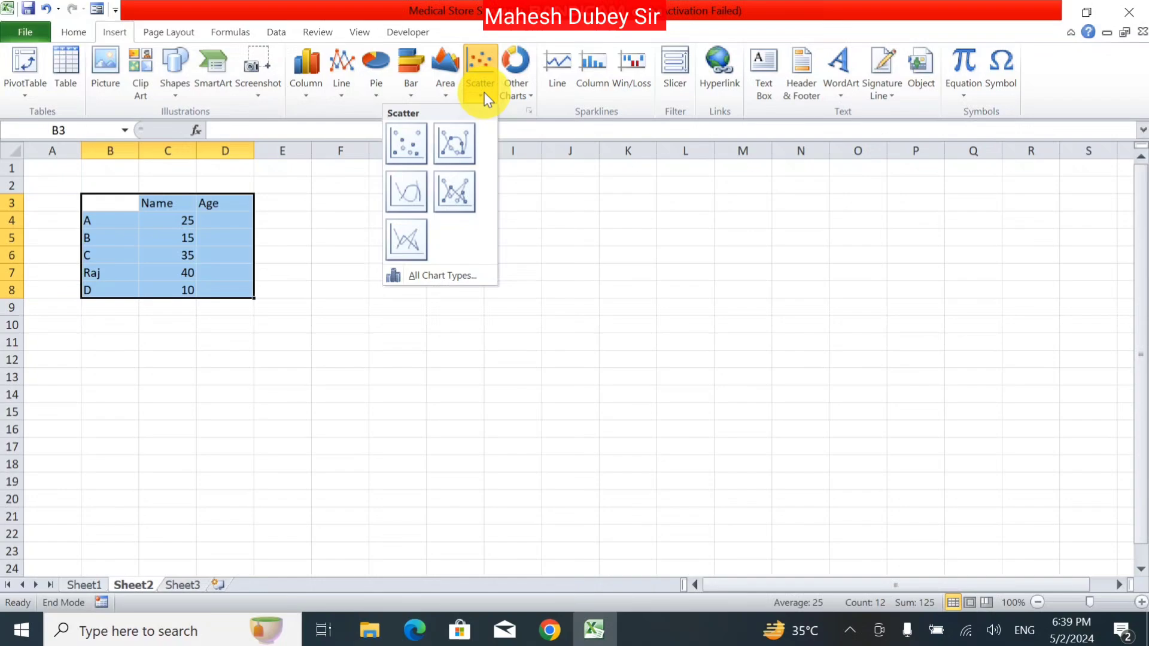
{"action": "left_click", "coordinate": [533, 91]}
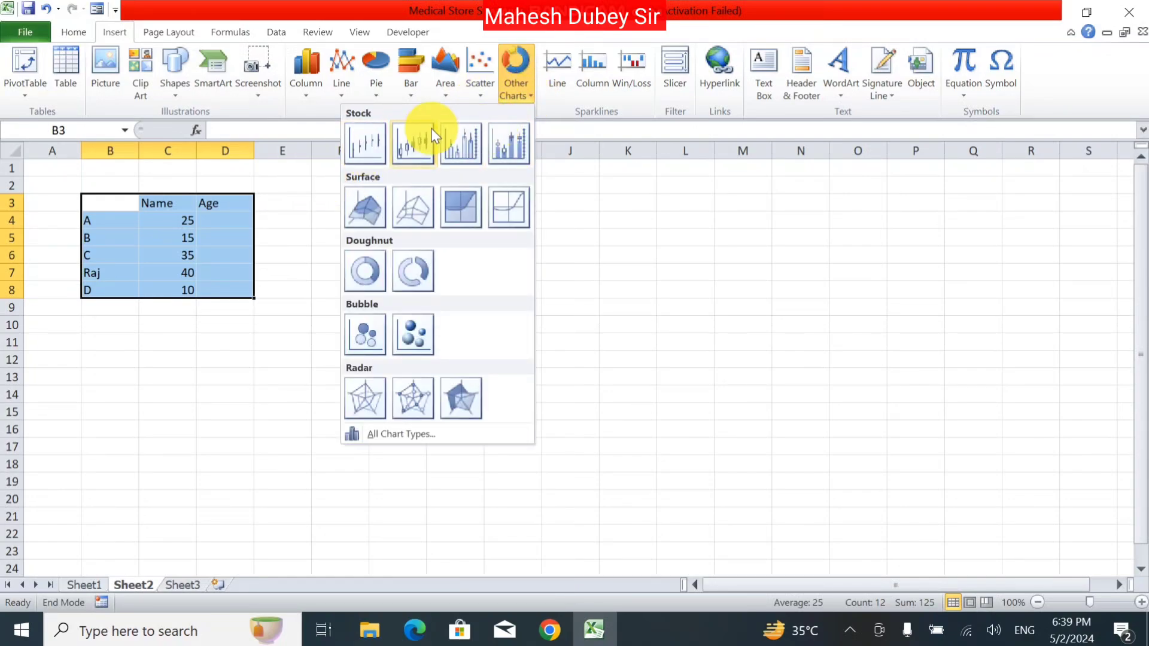
{"action": "left_click", "coordinate": [364, 145]}
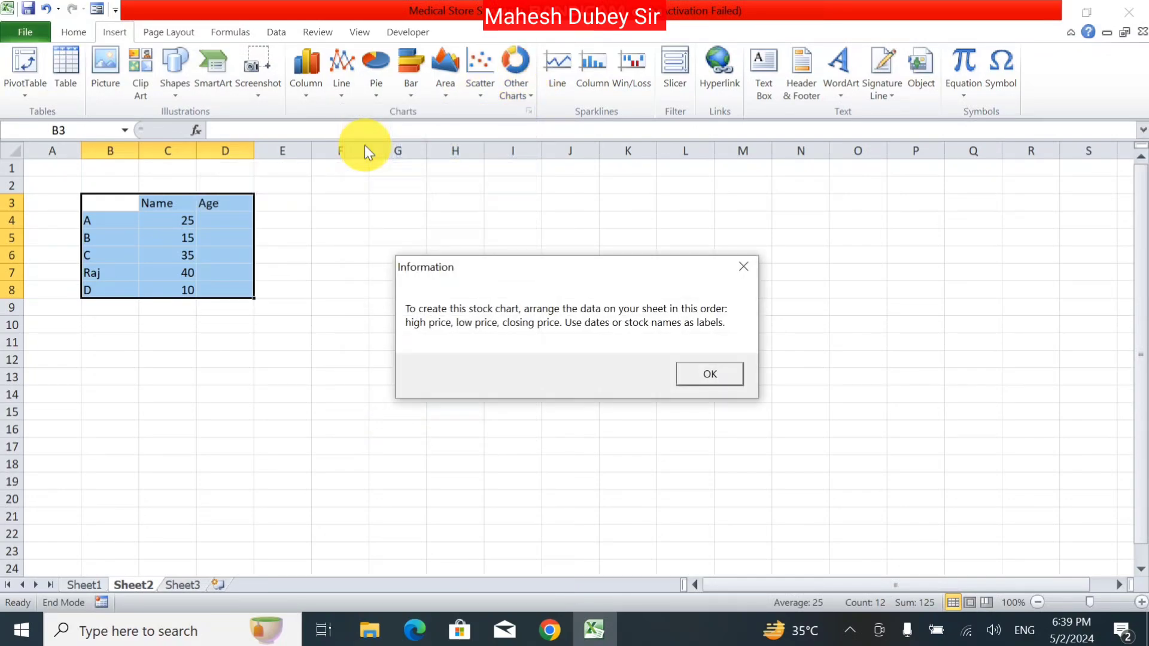
{"action": "left_click", "coordinate": [684, 376]}
{"action": "left_click", "coordinate": [488, 90]}
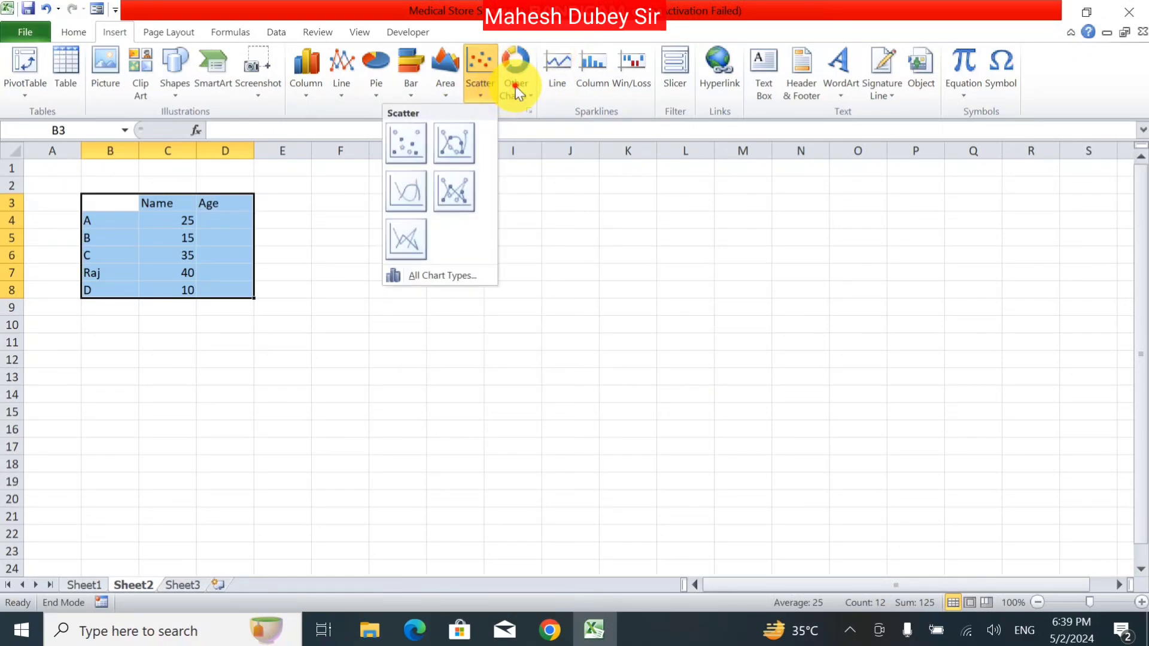
{"action": "left_click", "coordinate": [516, 85]}
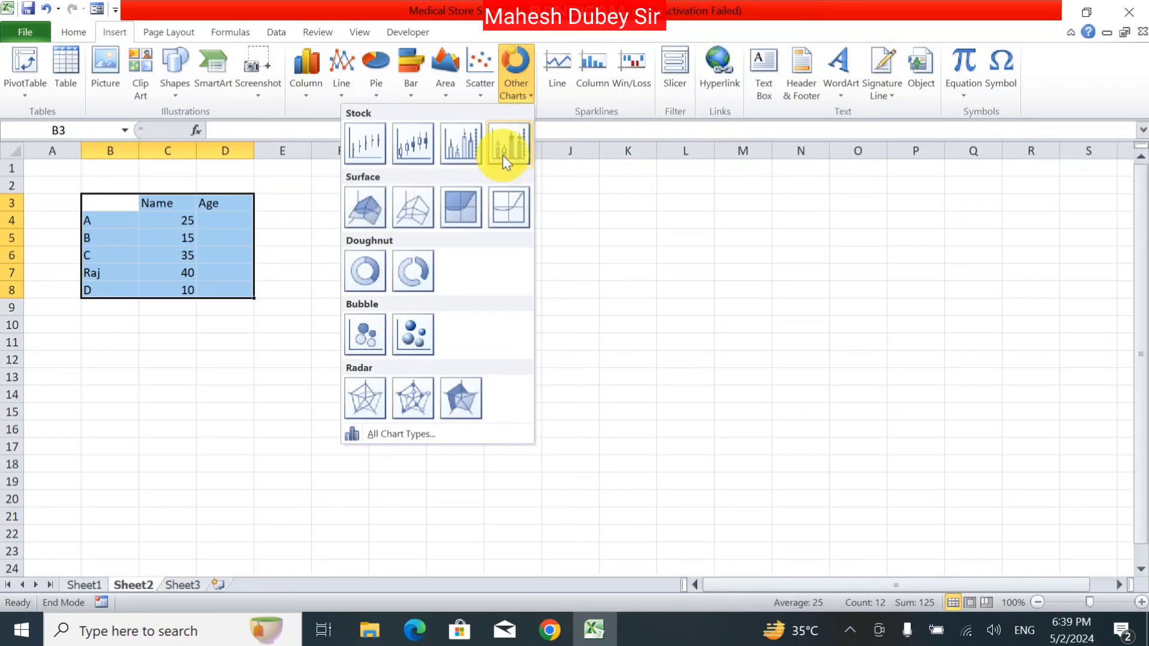
{"action": "left_click", "coordinate": [650, 276]}
Enter the values 10, 10, 20, 3450 and 50 across cells H10:L10
{"action": "left_click", "coordinate": [427, 319]}
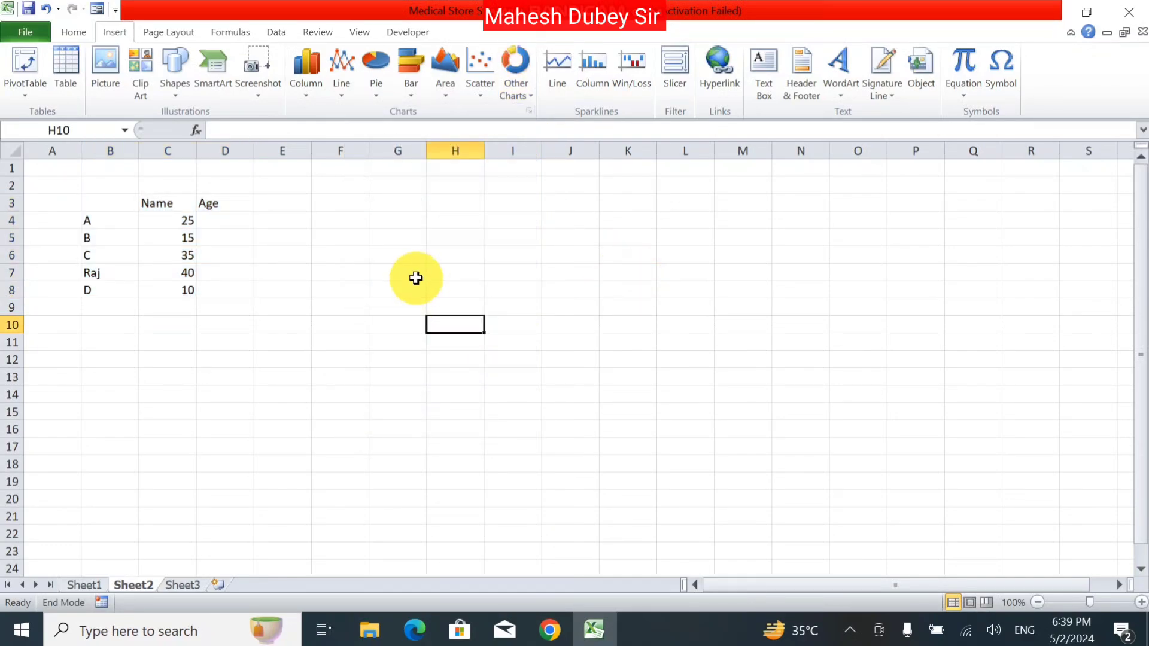
{"action": "type", "text": "10"}
{"action": "key", "text": "Tab"}
{"action": "type", "text": "10"}
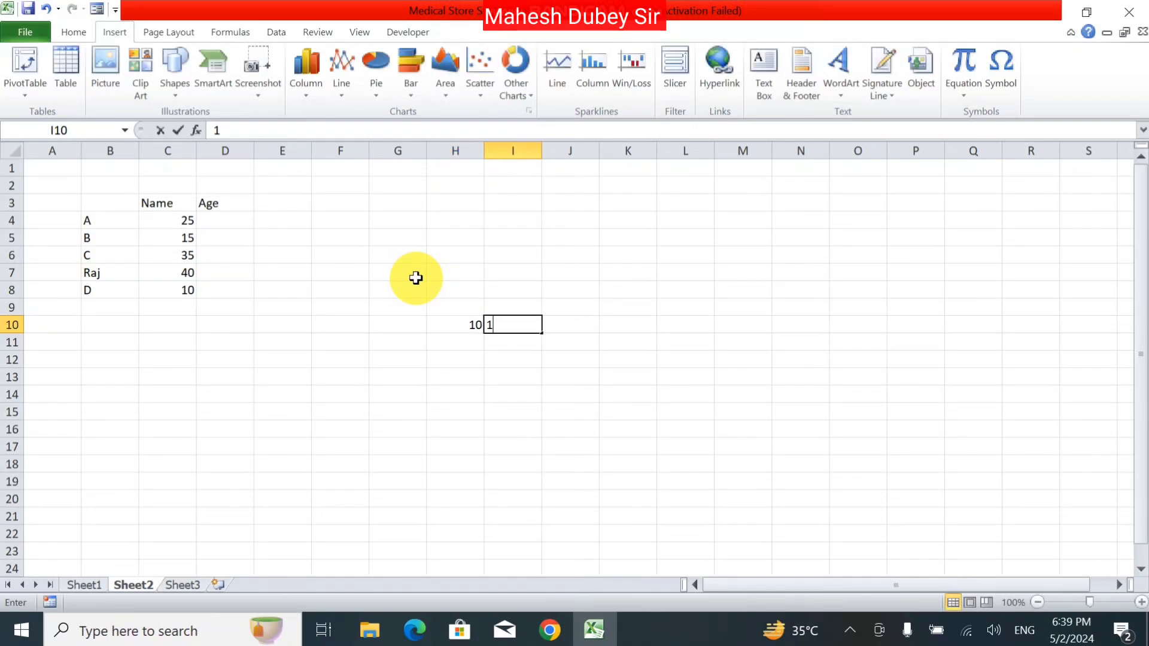
{"action": "key", "text": "Tab"}
{"action": "type", "text": "20"}
{"action": "key", "text": "Tab"}
{"action": "type", "text": "3450"}
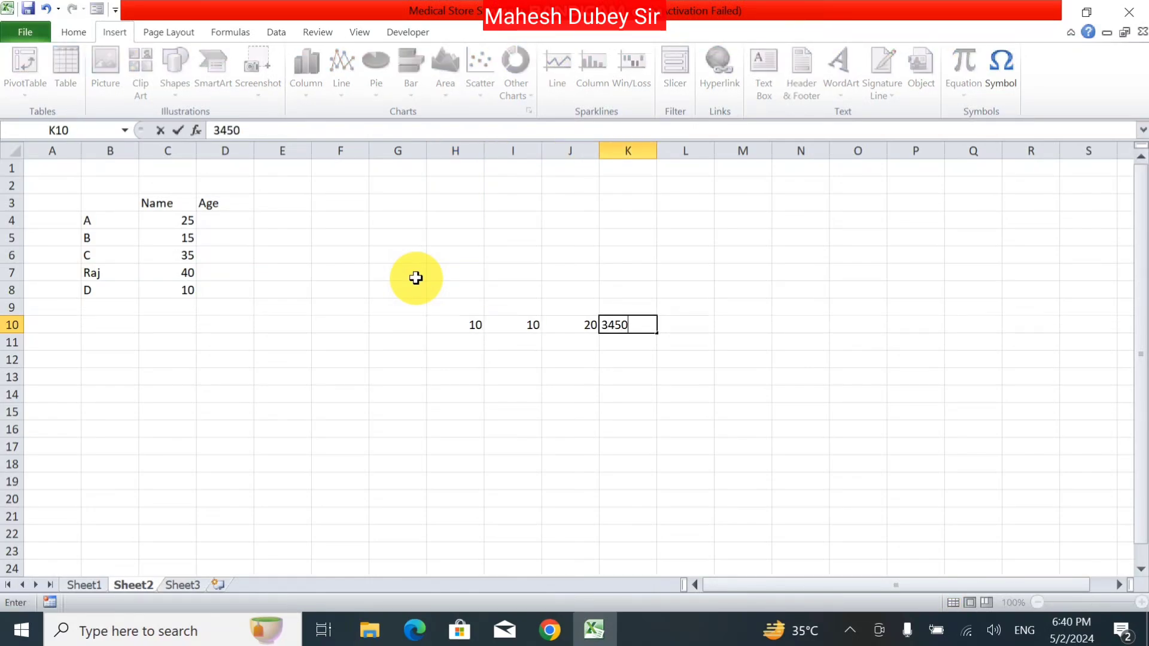
{"action": "key", "text": "Tab"}
{"action": "type", "text": "5"}
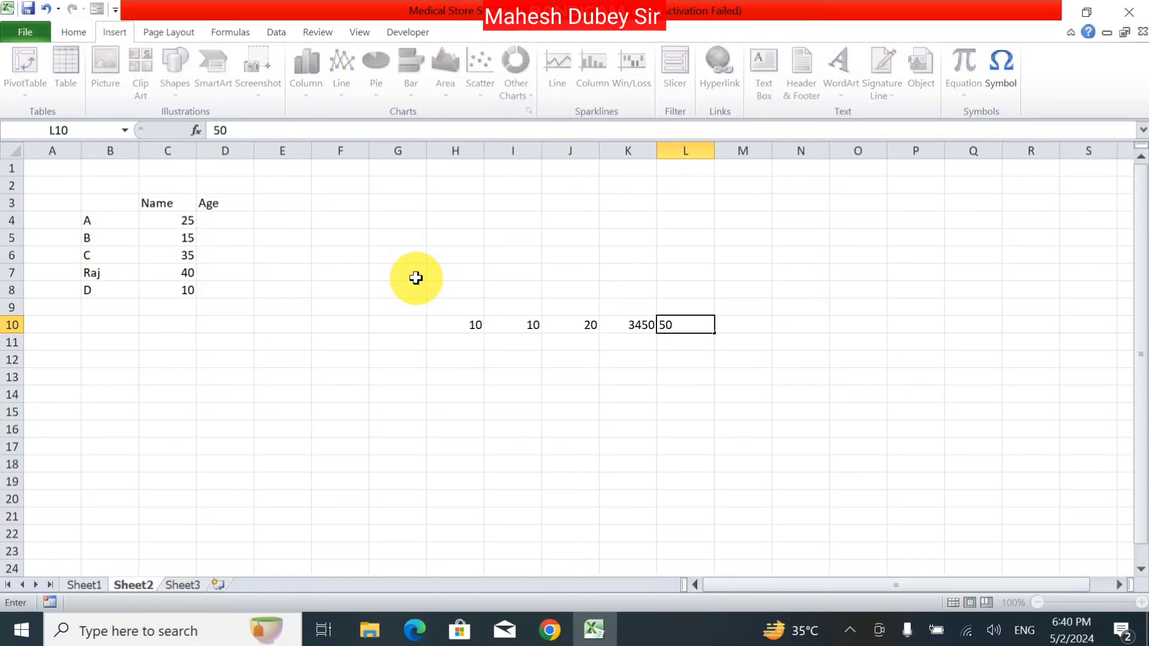
{"action": "type", "text": "0"}
{"action": "key", "text": "Tab"}
Try to insert a Volume-High-Low-Close stock chart from the range H10:L10
{"action": "left_click_drag", "start_coordinate": [443, 323], "coordinate": [695, 326]}
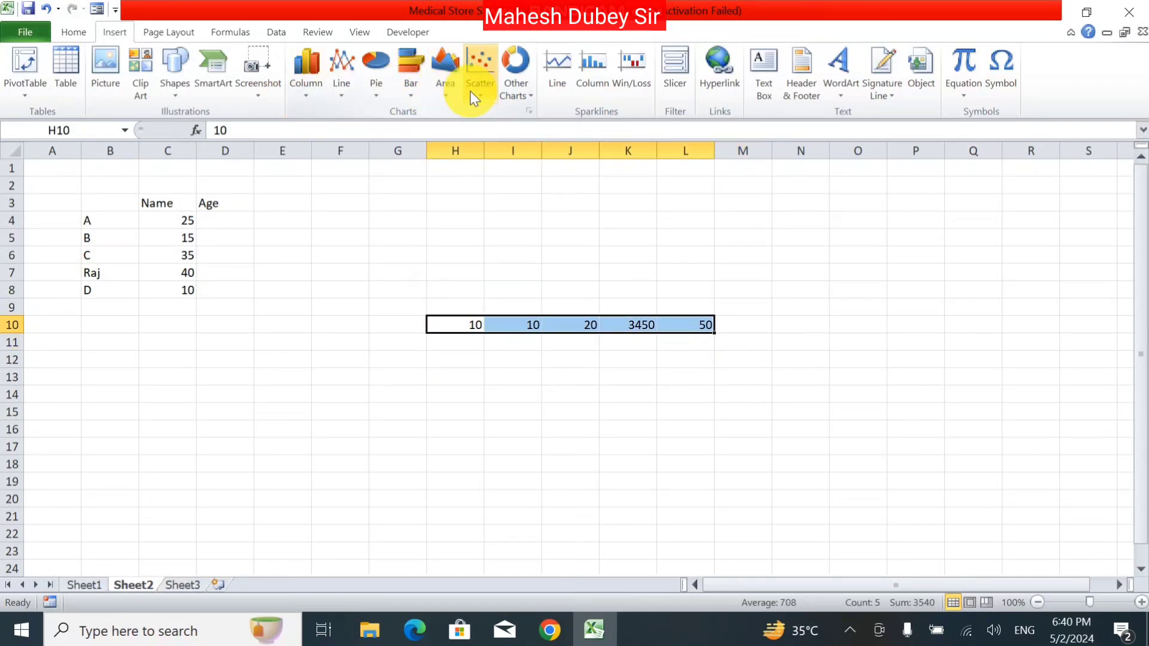
{"action": "left_click", "coordinate": [513, 74]}
{"action": "left_click", "coordinate": [483, 137]}
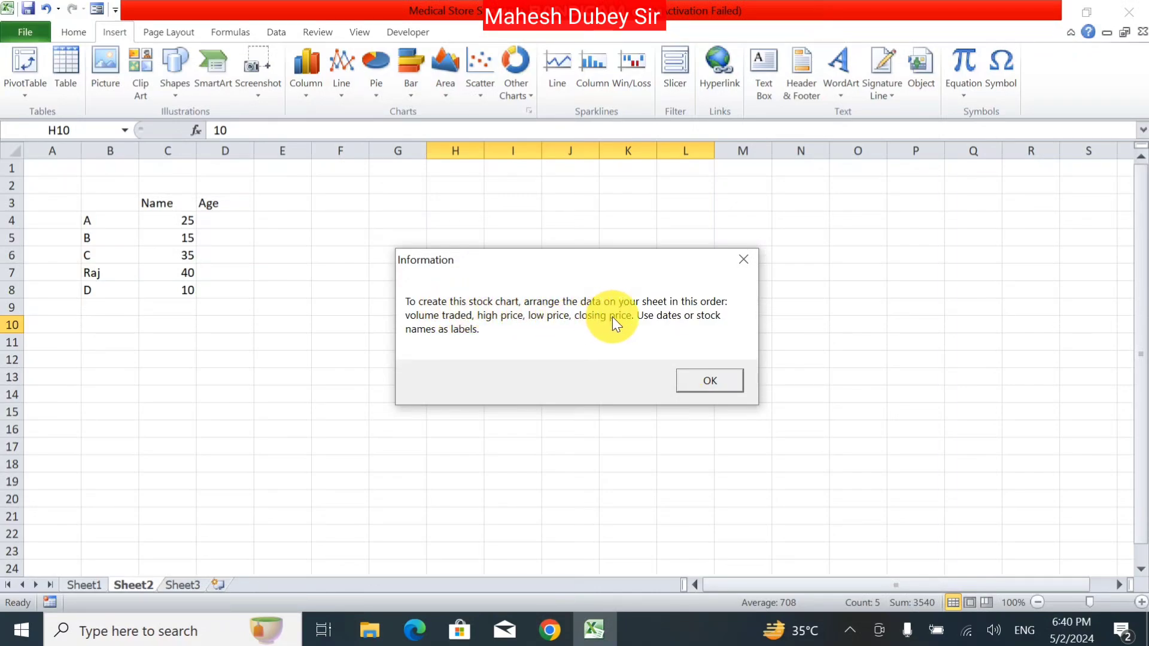
{"action": "left_click", "coordinate": [752, 262]}
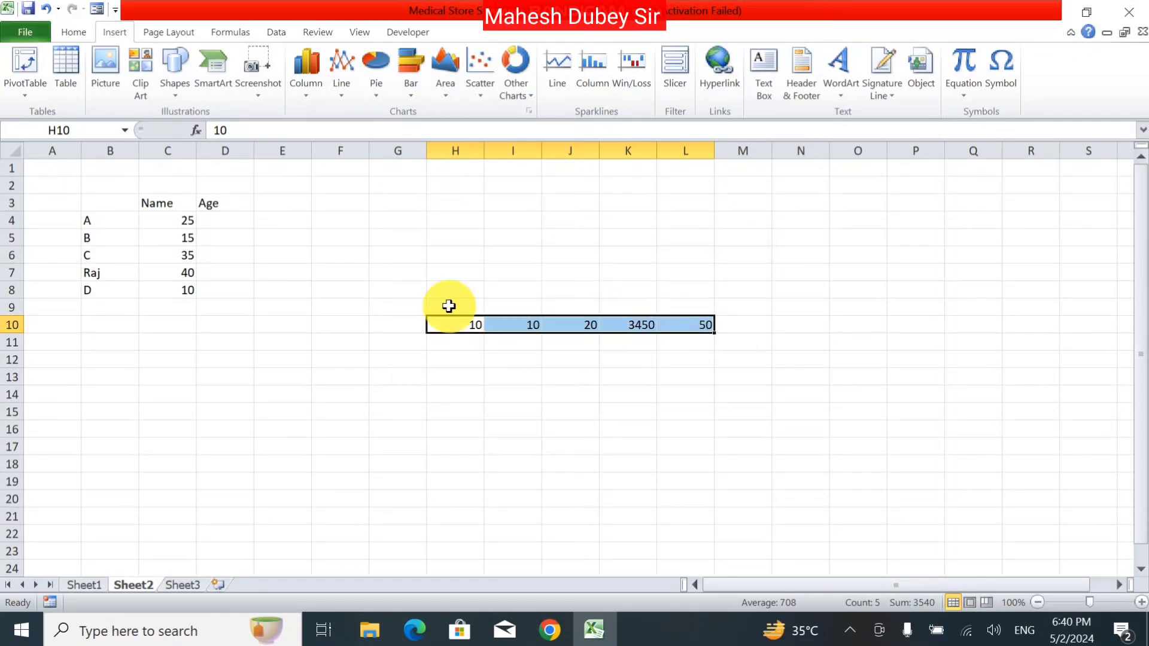
Clear the values from the range H10:L10
{"action": "left_click", "coordinate": [469, 324]}
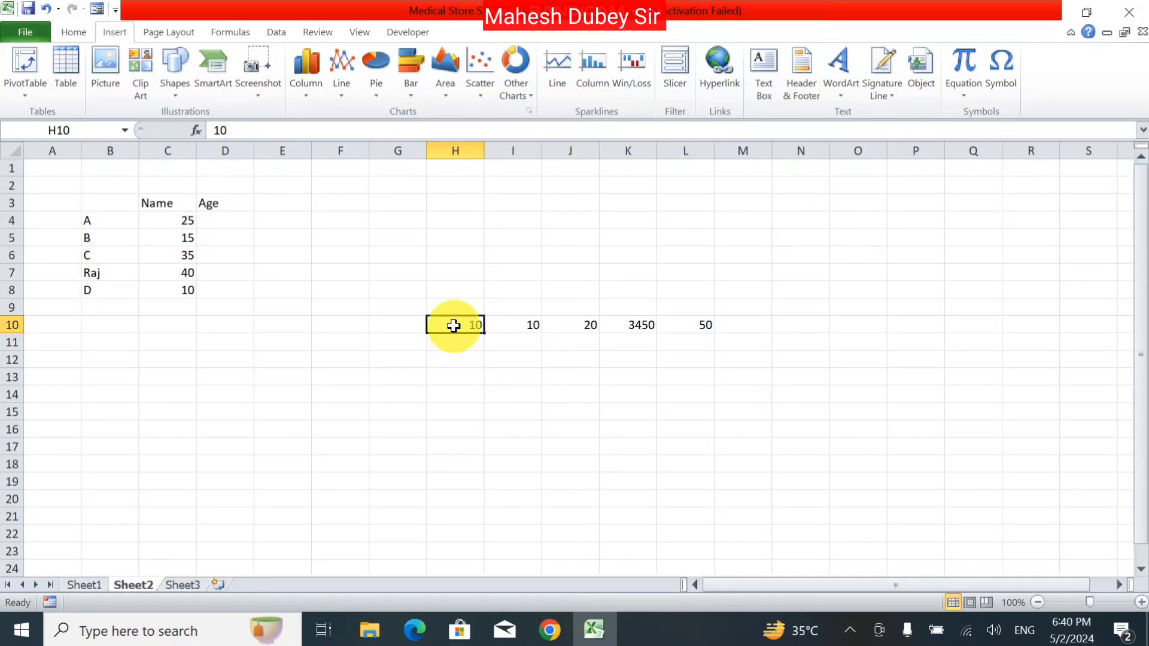
{"action": "left_click_drag", "start_coordinate": [453, 325], "coordinate": [711, 328]}
{"action": "key", "text": "Delete"}
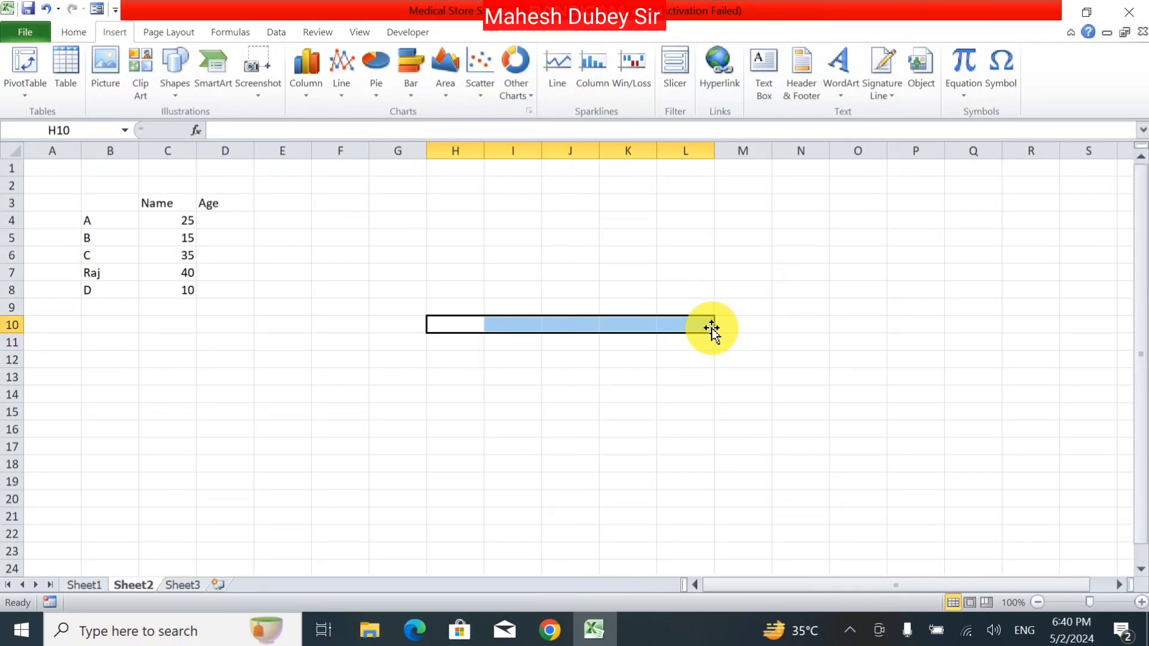
Enter the values 10, 25, 35, 40, 25 and 41 down cells H10:H15
{"action": "key", "text": "Left"}
{"action": "key", "text": "Right"}
{"action": "type", "text": "1"}
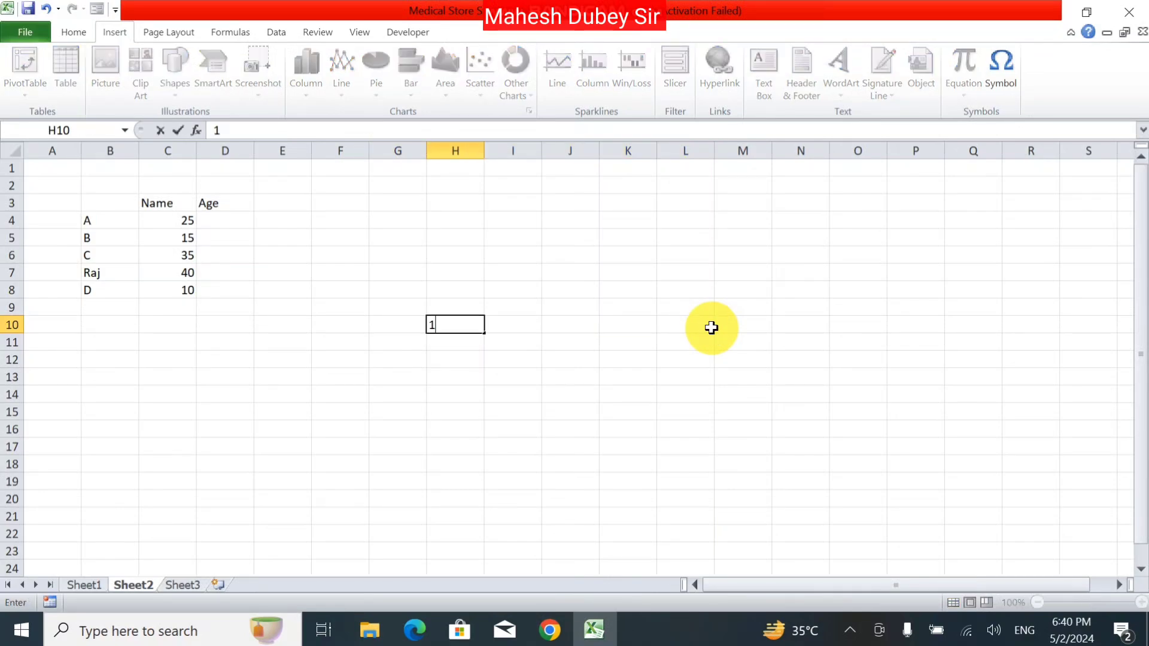
{"action": "type", "text": "0"}
{"action": "key", "text": "Return"}
{"action": "type", "text": "2"}
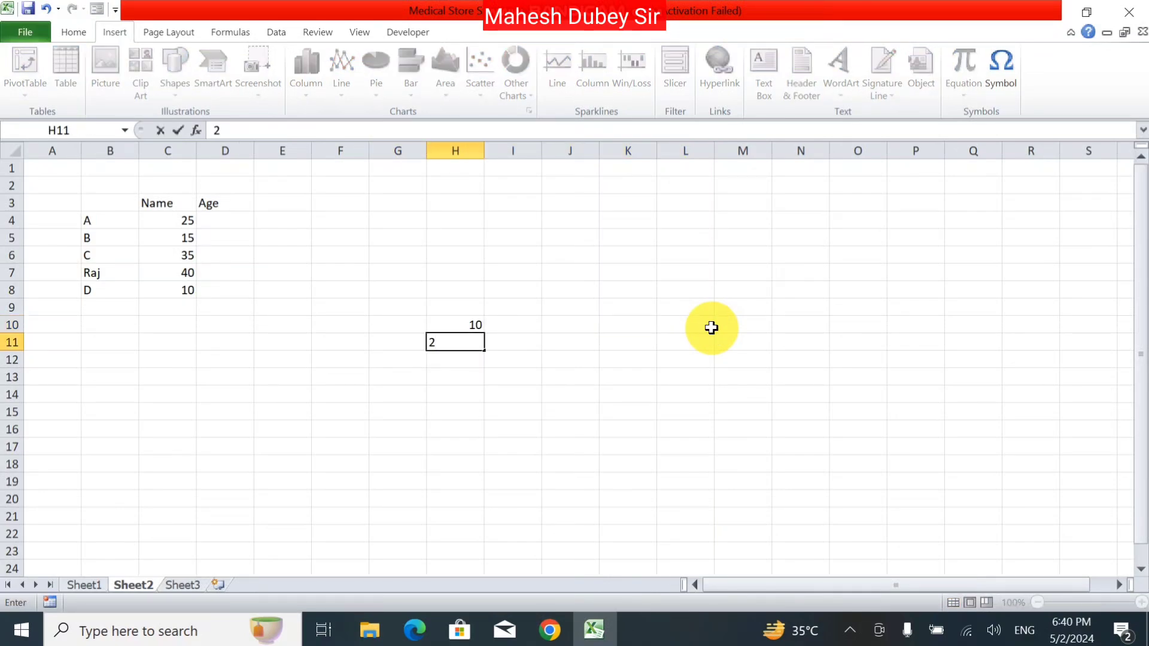
{"action": "type", "text": "5"}
{"action": "key", "text": "Return"}
{"action": "type", "text": "35"}
{"action": "key", "text": "Return"}
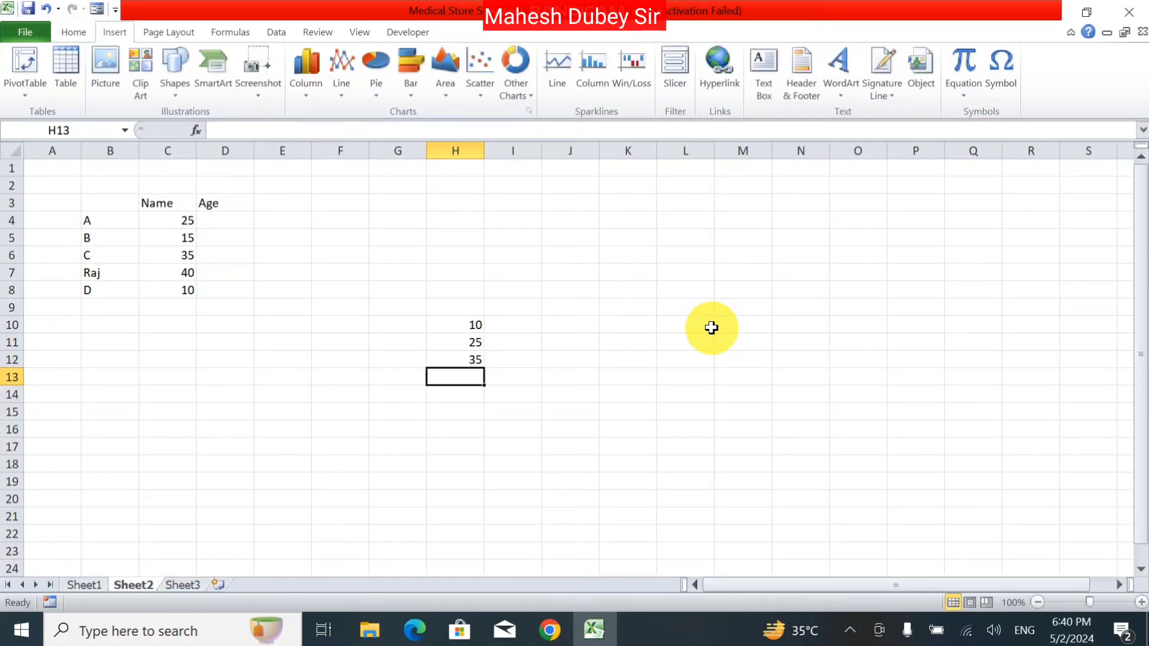
{"action": "type", "text": "40"}
{"action": "key", "text": "Return"}
{"action": "type", "text": "25"}
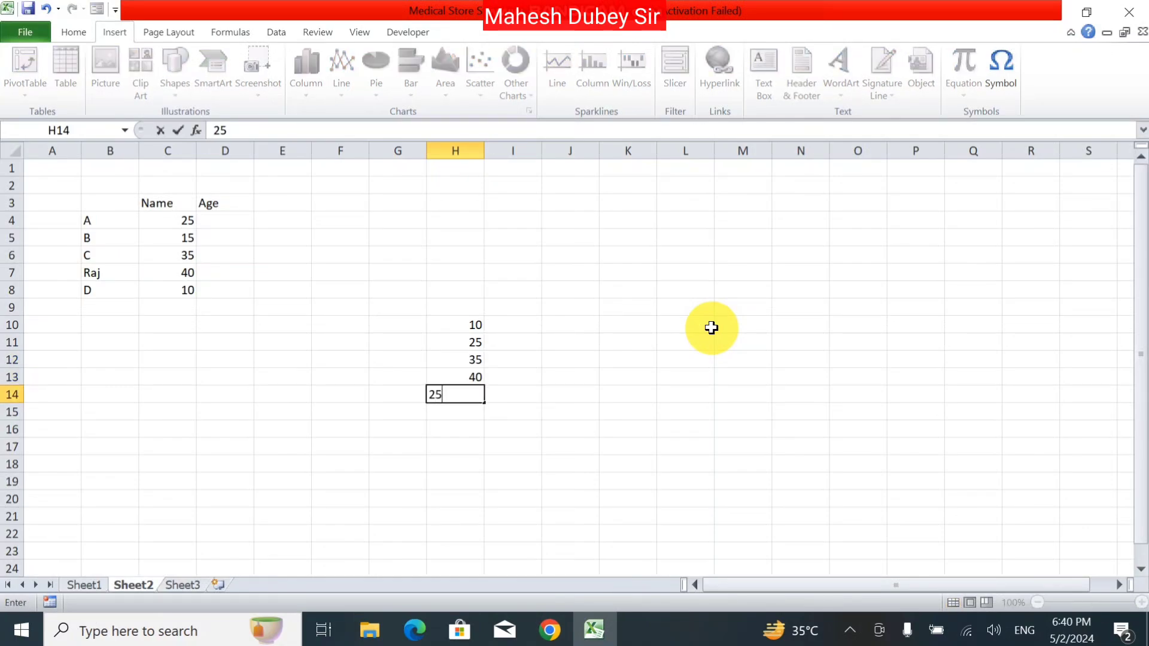
{"action": "key", "text": "Return"}
{"action": "type", "text": "41"}
{"action": "key", "text": "Return"}
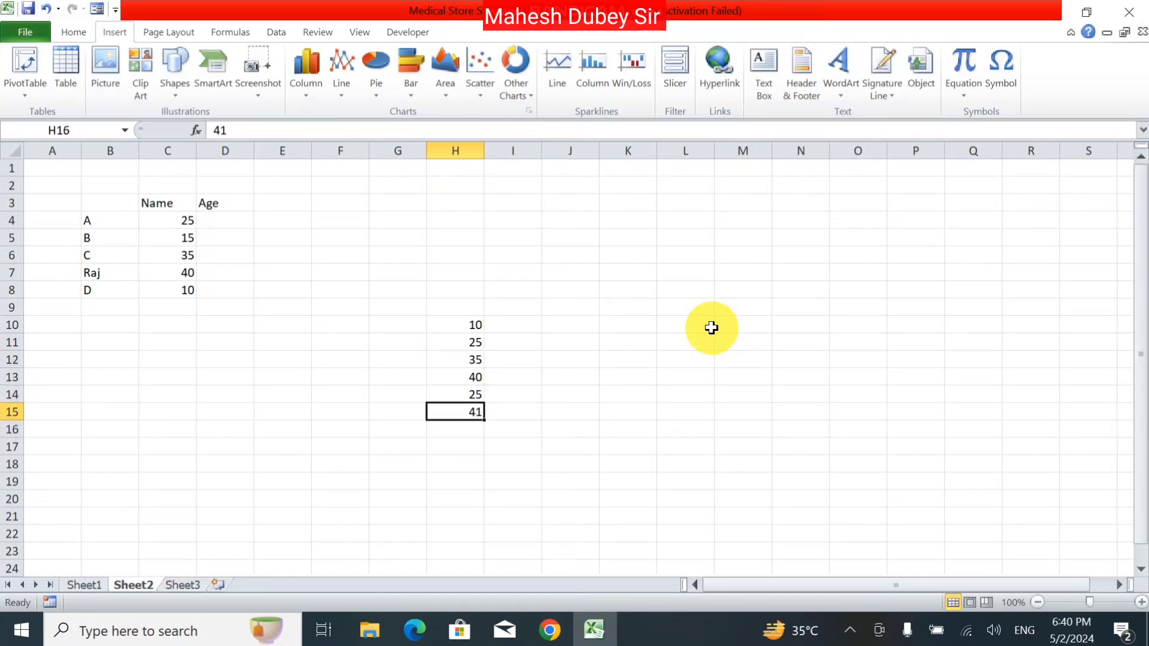
Copy the values of H10:H15 into the adjacent cells I10:I15 by filling them across
{"action": "key", "text": "Up"}
{"action": "key", "text": "Up"}
{"action": "key", "text": "Up"}
{"action": "key", "text": "Up"}
{"action": "key", "text": "Up"}
{"action": "key", "text": "Up"}
{"action": "key", "text": "Right"}
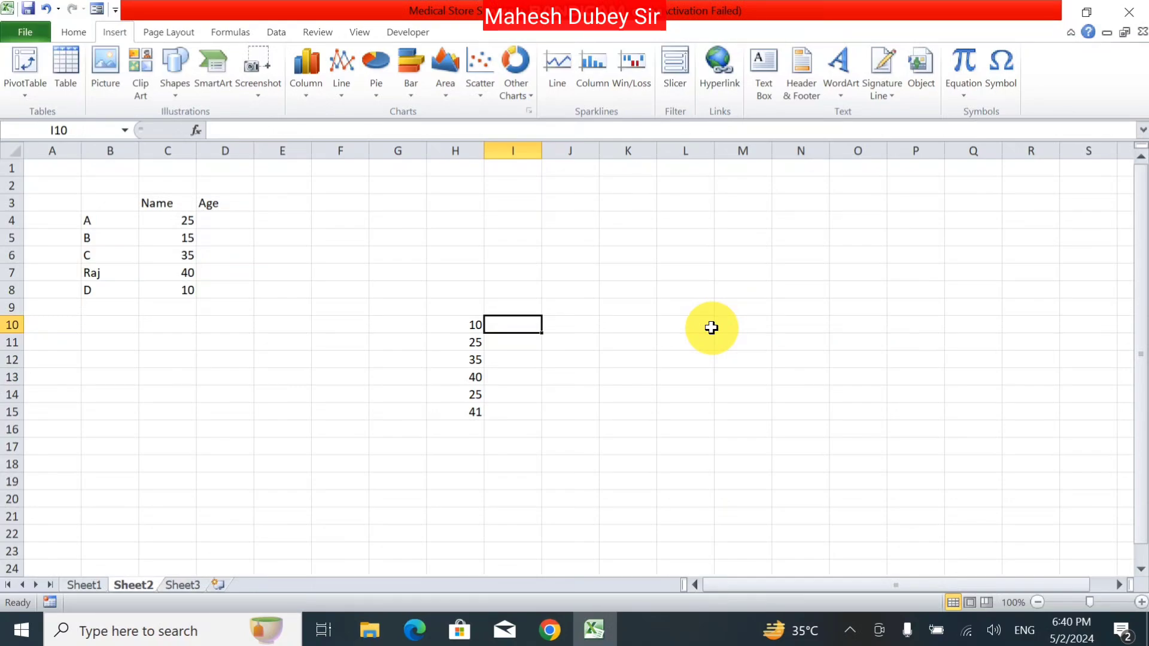
{"action": "left_click_drag", "start_coordinate": [465, 324], "coordinate": [517, 413]}
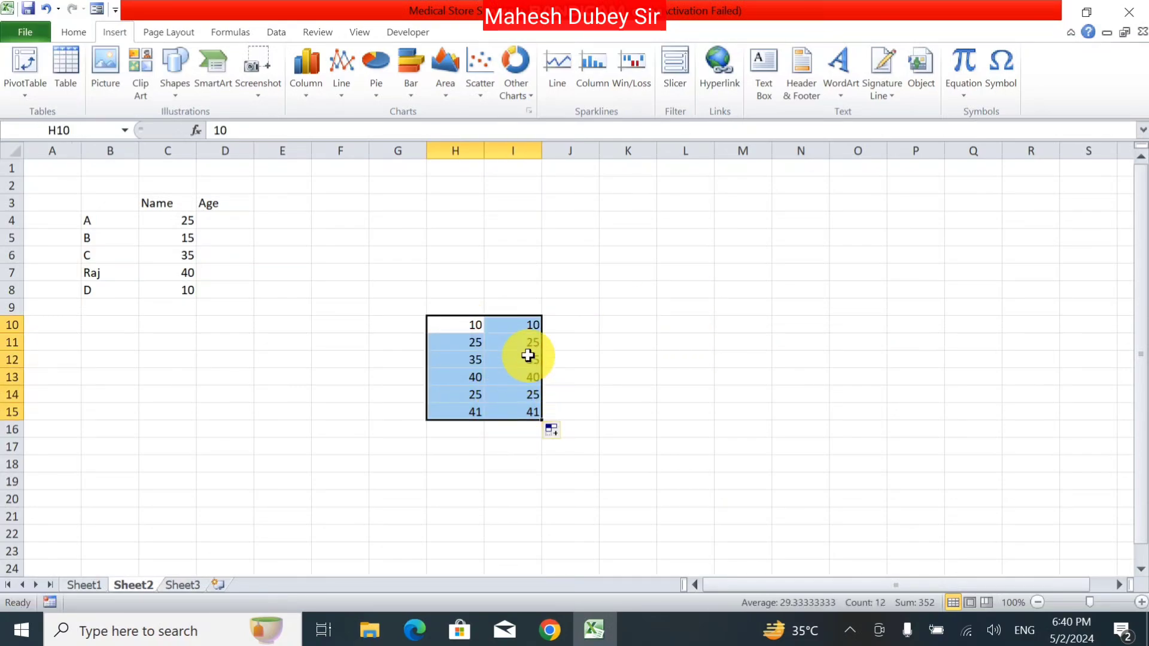
Insert a Contour surface chart from the range H10:I15 and delete it
{"action": "left_click", "coordinate": [518, 323]}
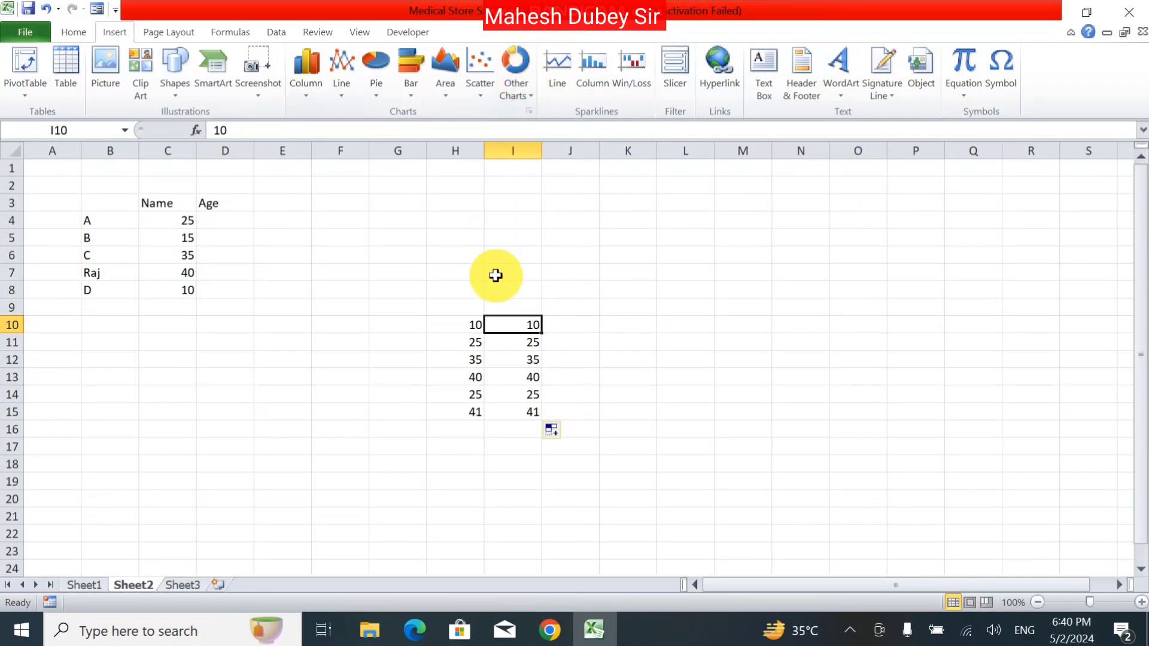
{"action": "left_click_drag", "start_coordinate": [475, 324], "coordinate": [524, 406]}
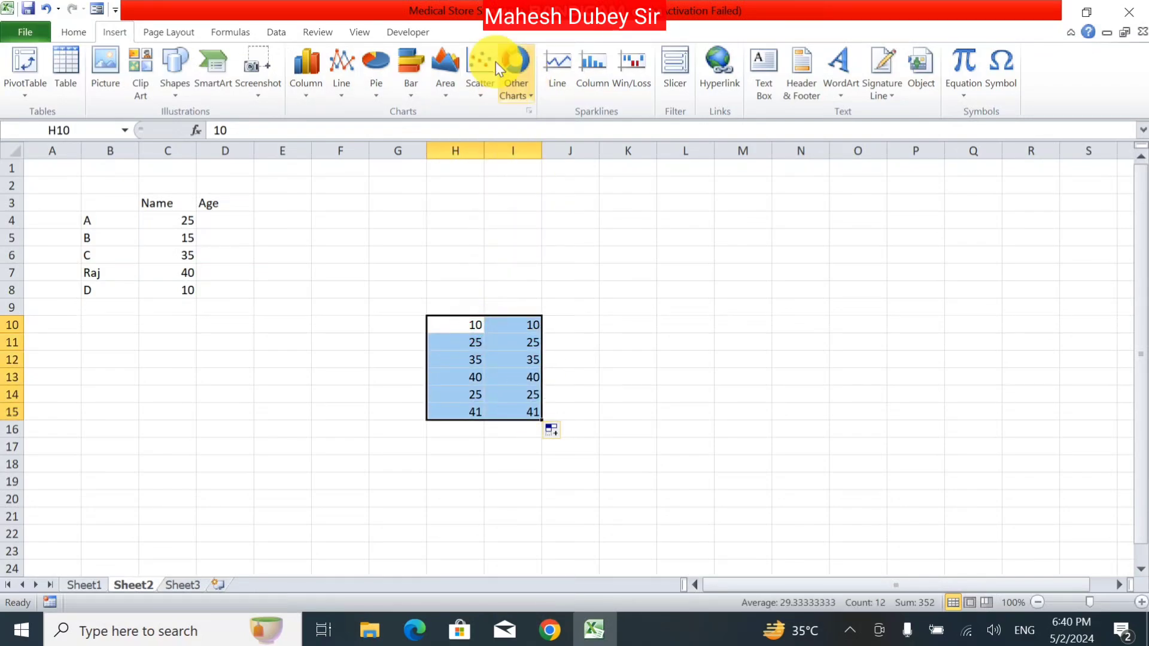
{"action": "left_click", "coordinate": [516, 89]}
{"action": "left_click", "coordinate": [459, 214]}
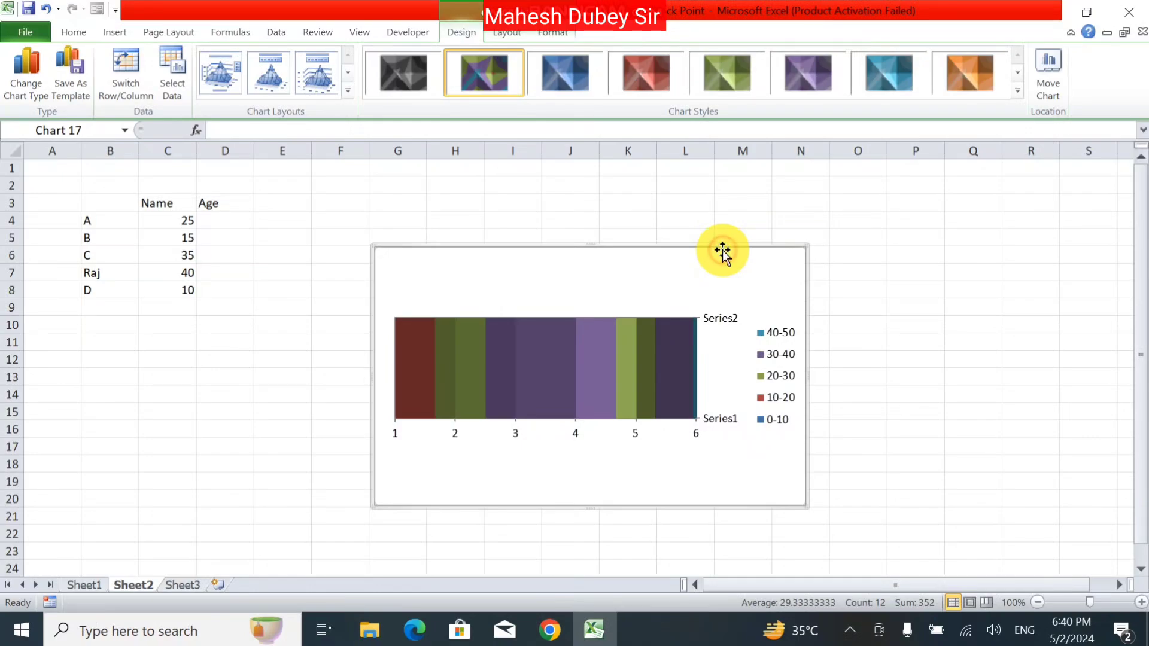
{"action": "key", "text": "Delete"}
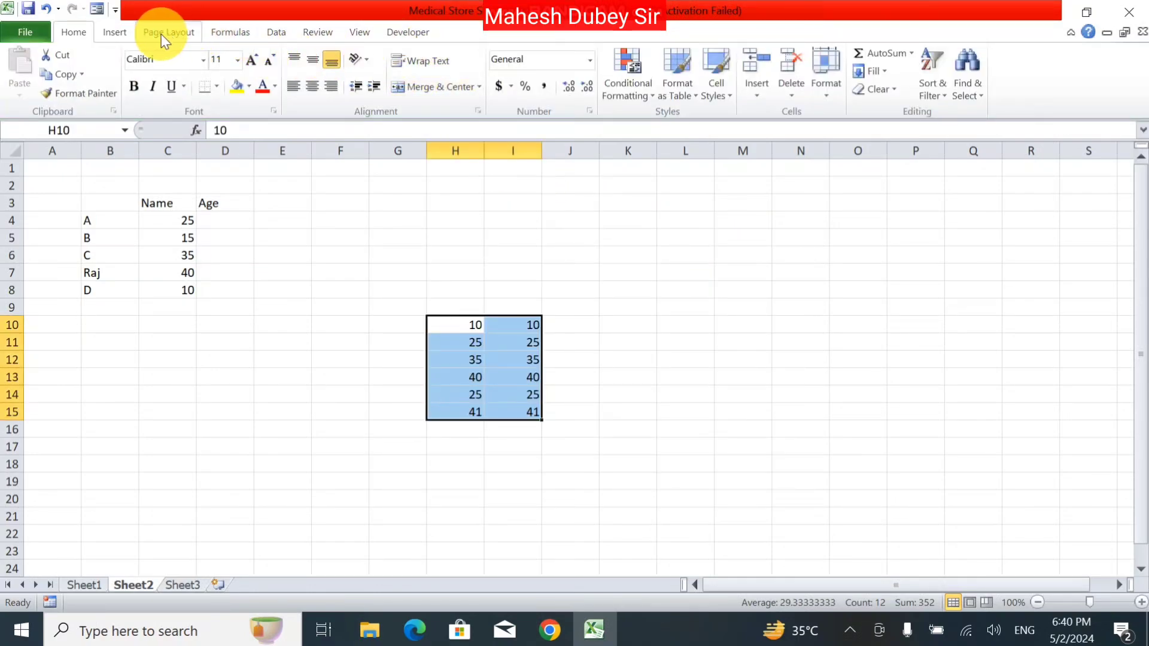
Insert a Radar with Markers chart from the range H10:I15 and delete it
{"action": "left_click", "coordinate": [115, 33]}
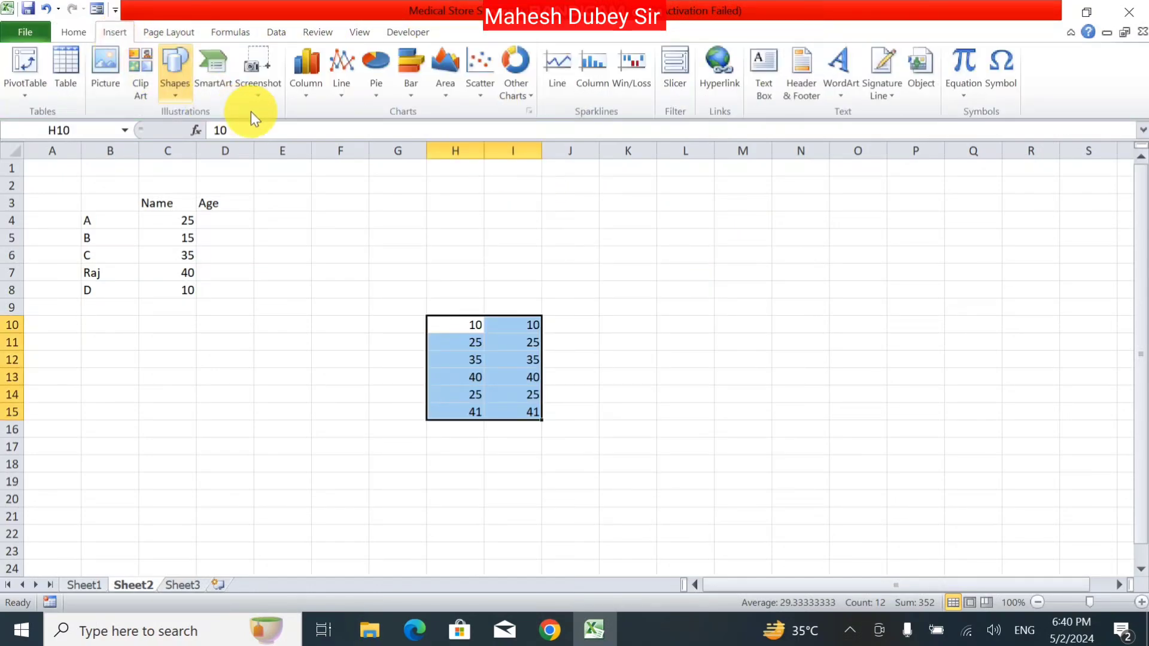
{"action": "left_click", "coordinate": [512, 103]}
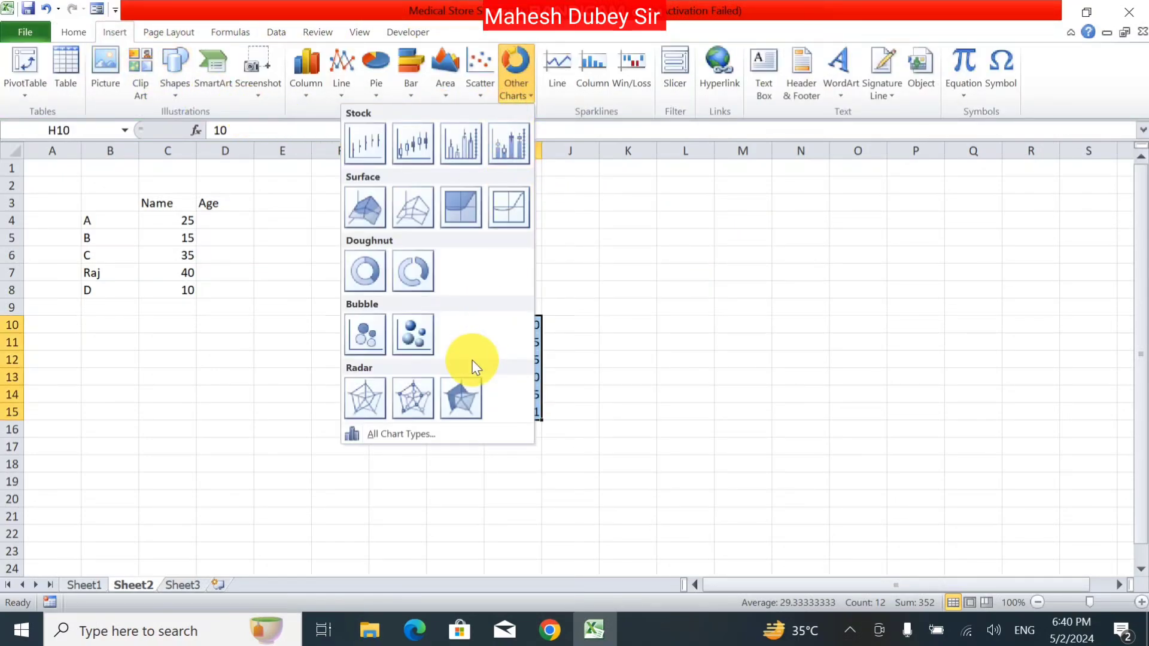
{"action": "left_click", "coordinate": [402, 400]}
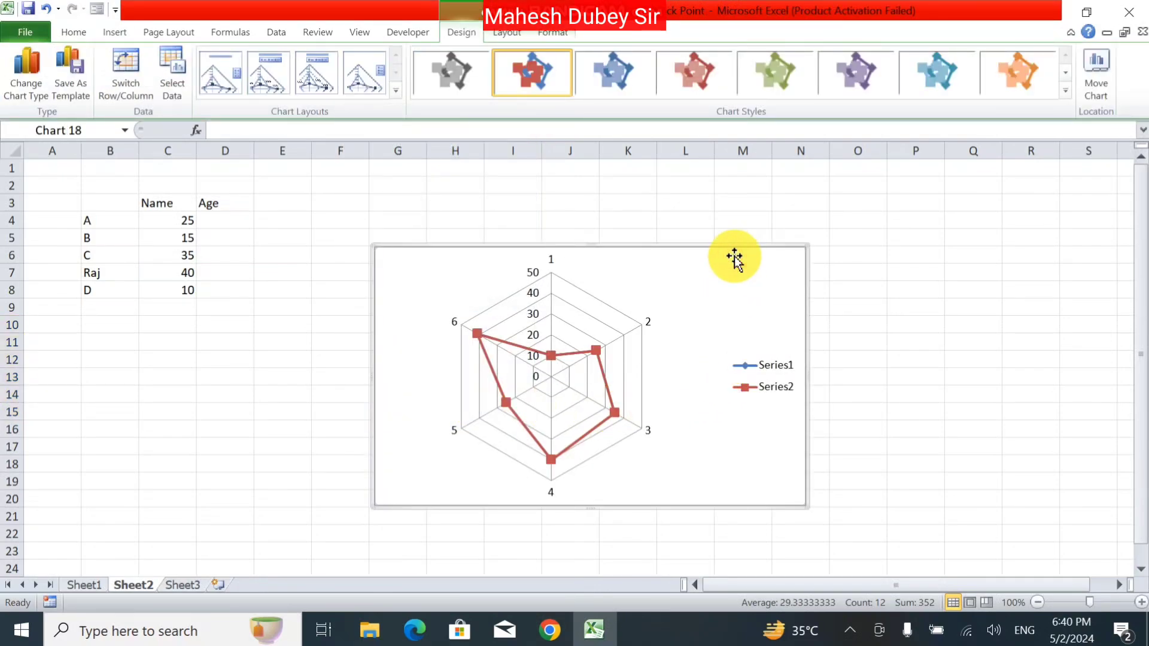
{"action": "key", "text": "Delete"}
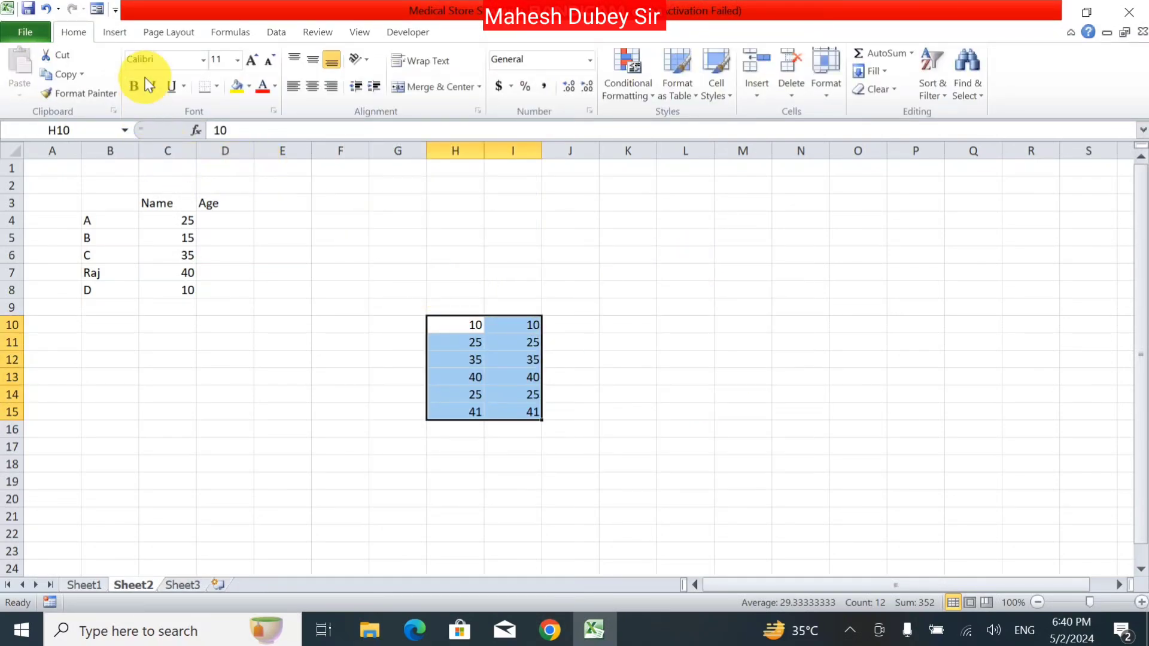
Clear all the data in the range B3:J19
{"action": "left_click", "coordinate": [121, 28]}
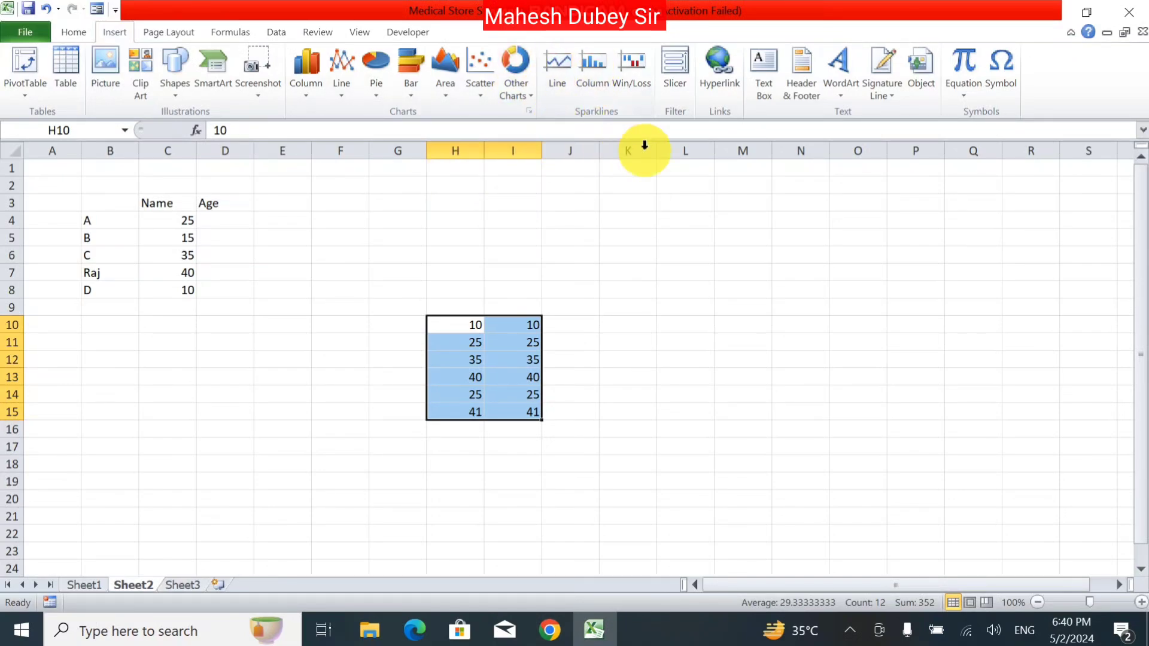
{"action": "left_click", "coordinate": [662, 261]}
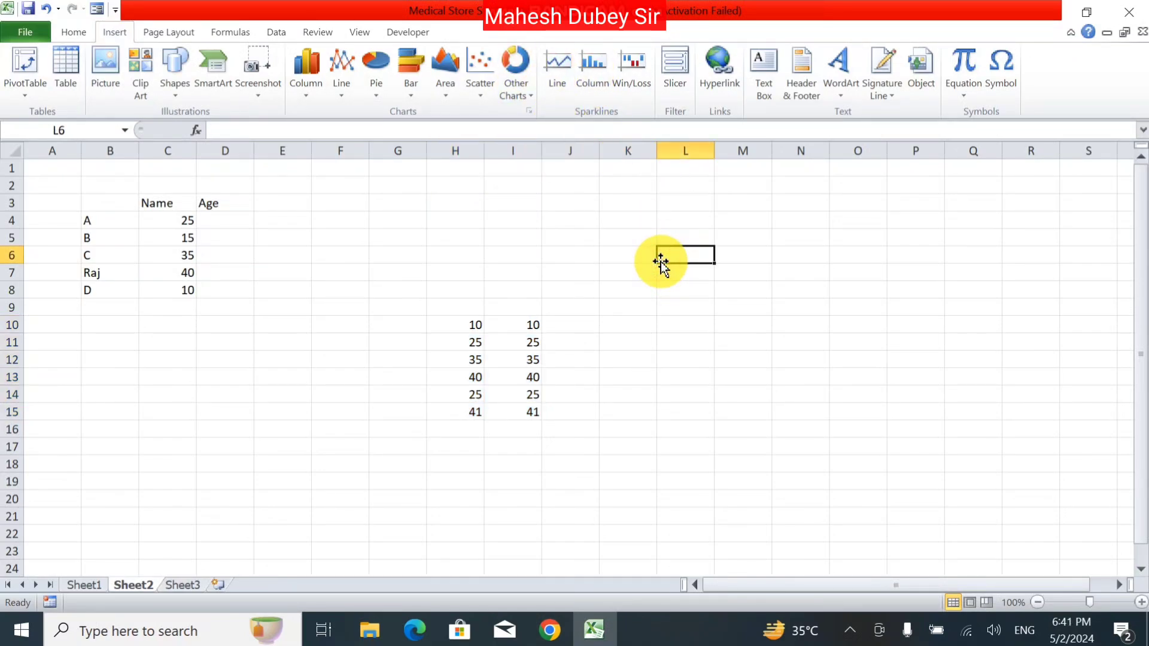
{"action": "left_click_drag", "start_coordinate": [90, 205], "coordinate": [544, 475]}
{"action": "key", "text": "Delete"}
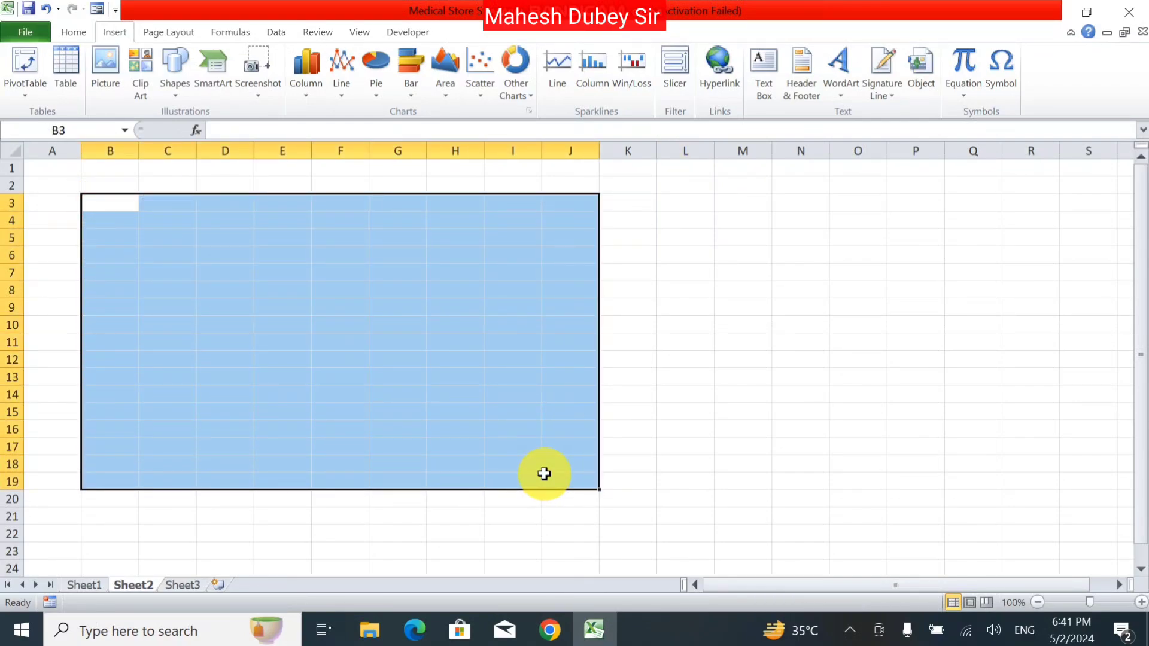
{"action": "left_click", "coordinate": [357, 294]}
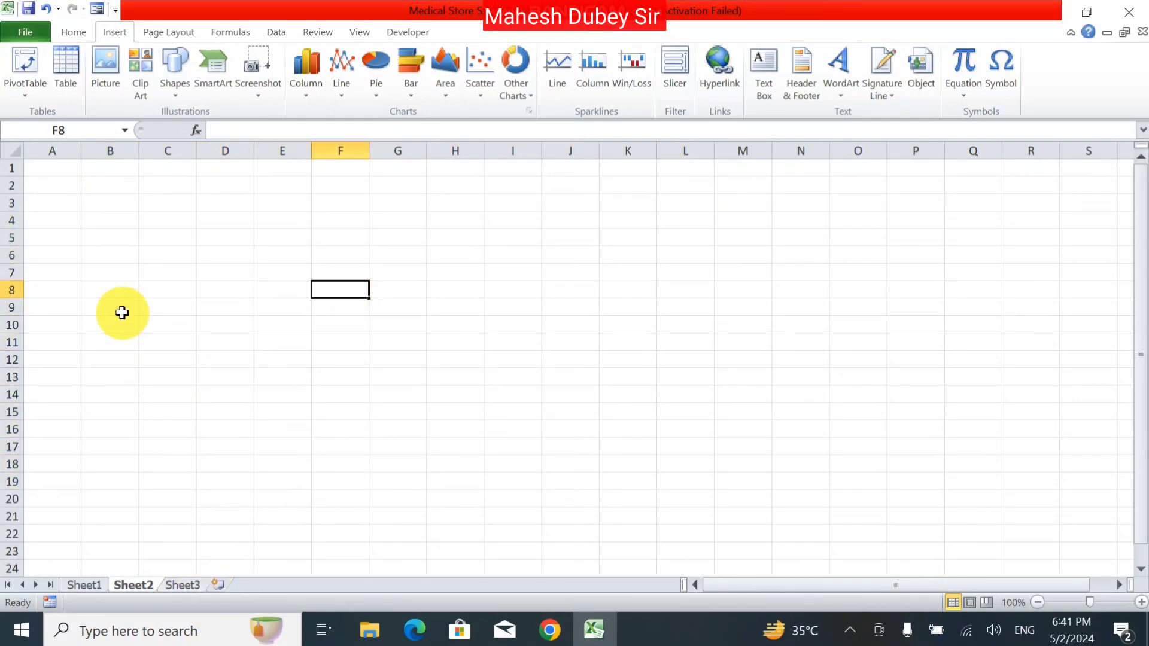
Enter Jan in cell B5 and fill the month series across to Dec in M5
{"action": "left_click", "coordinate": [123, 238]}
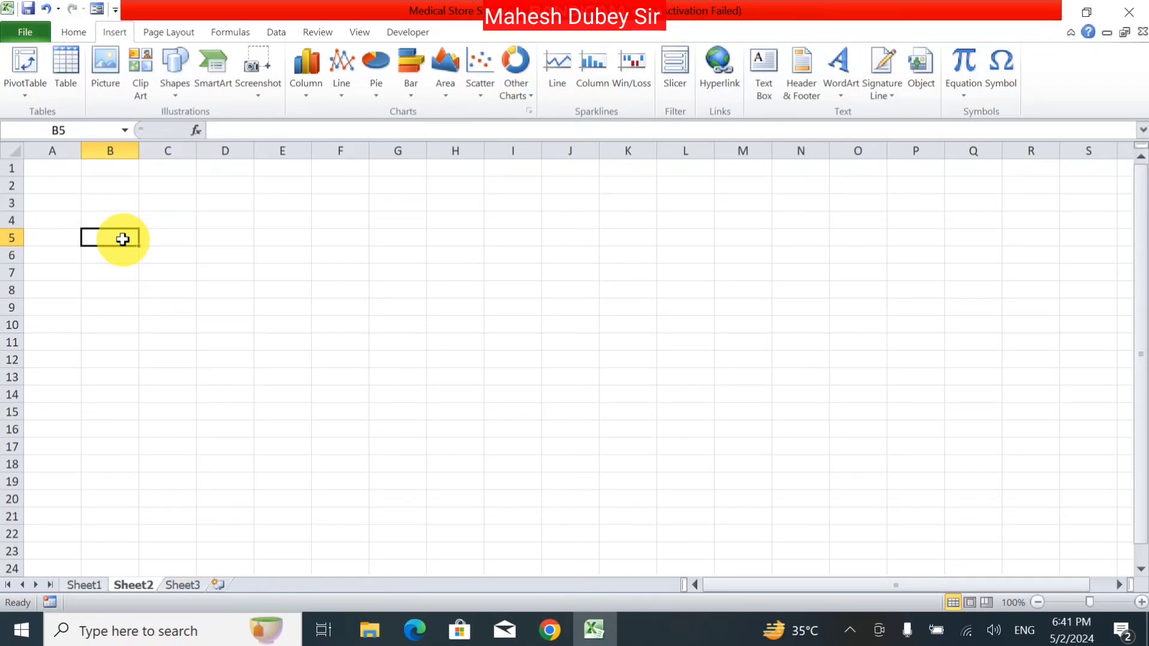
{"action": "type", "text": "Jan"}
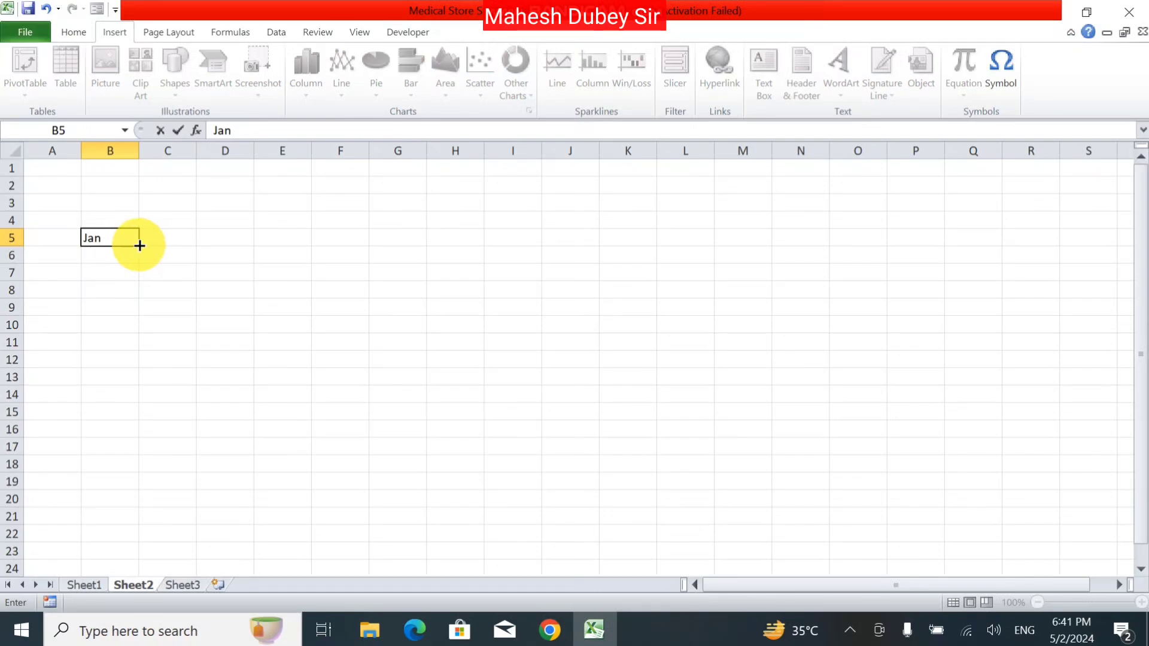
{"action": "left_click_drag", "start_coordinate": [138, 245], "coordinate": [778, 254]}
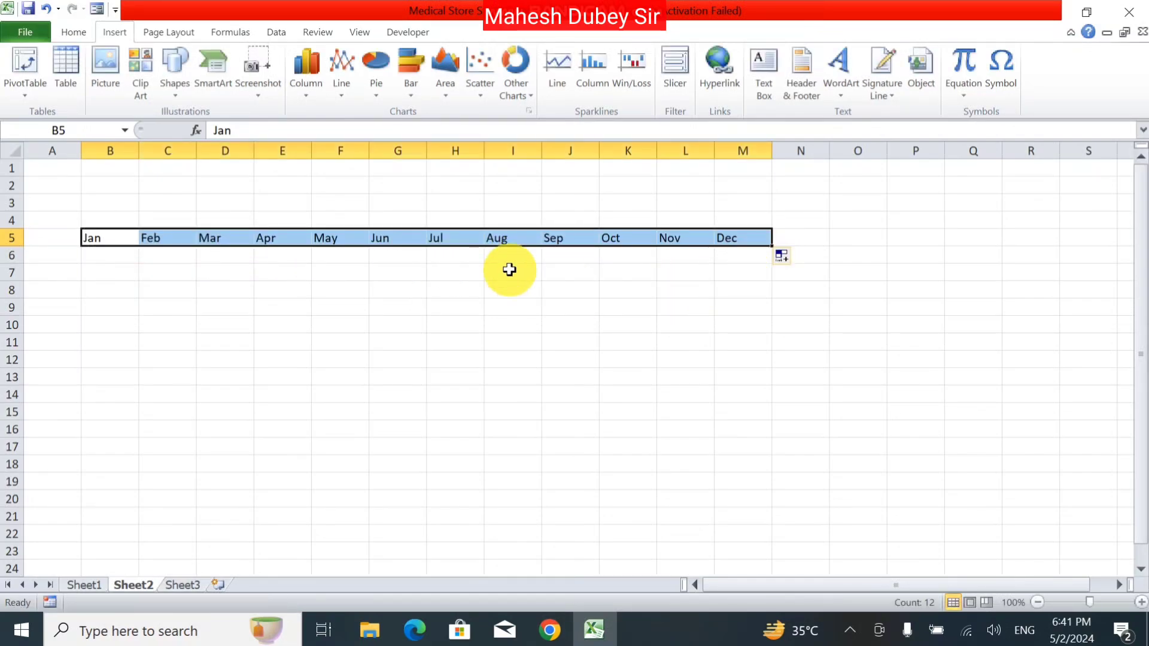
Enter the monthly values 10, 25, 10, 25, 36, 65, 87, 41, 52, 41, 52 and 60 across cells B6:M6
{"action": "left_click", "coordinate": [113, 262]}
{"action": "type", "text": "10"}
{"action": "key", "text": "Tab"}
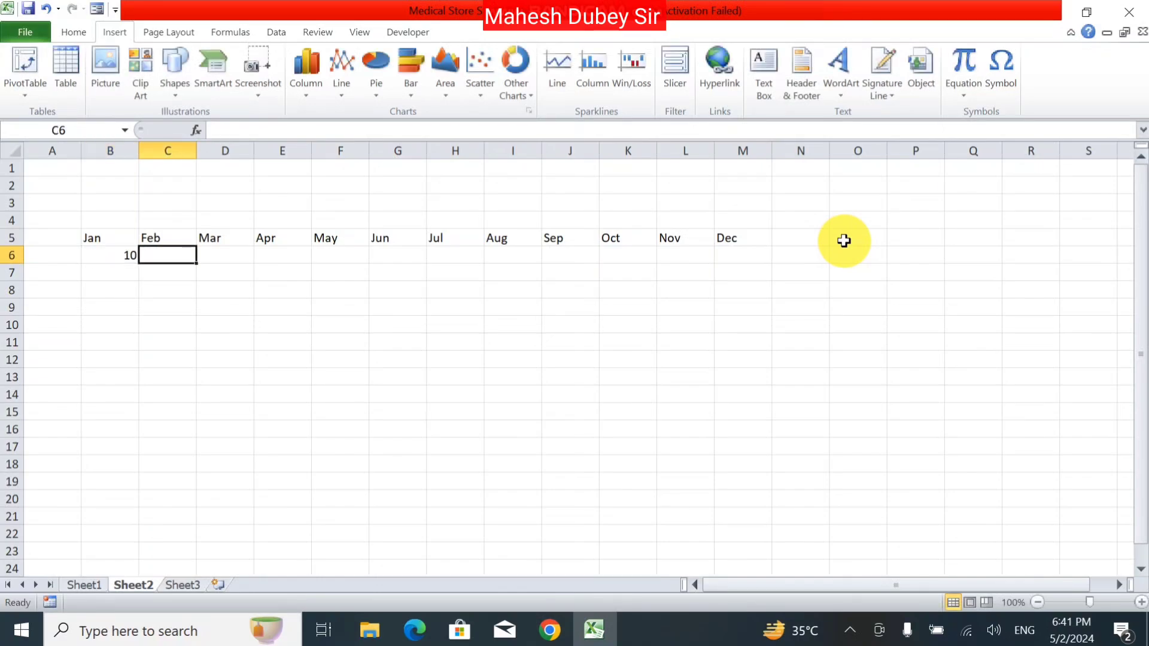
{"action": "type", "text": "25"}
{"action": "key", "text": "Tab"}
{"action": "type", "text": "10"}
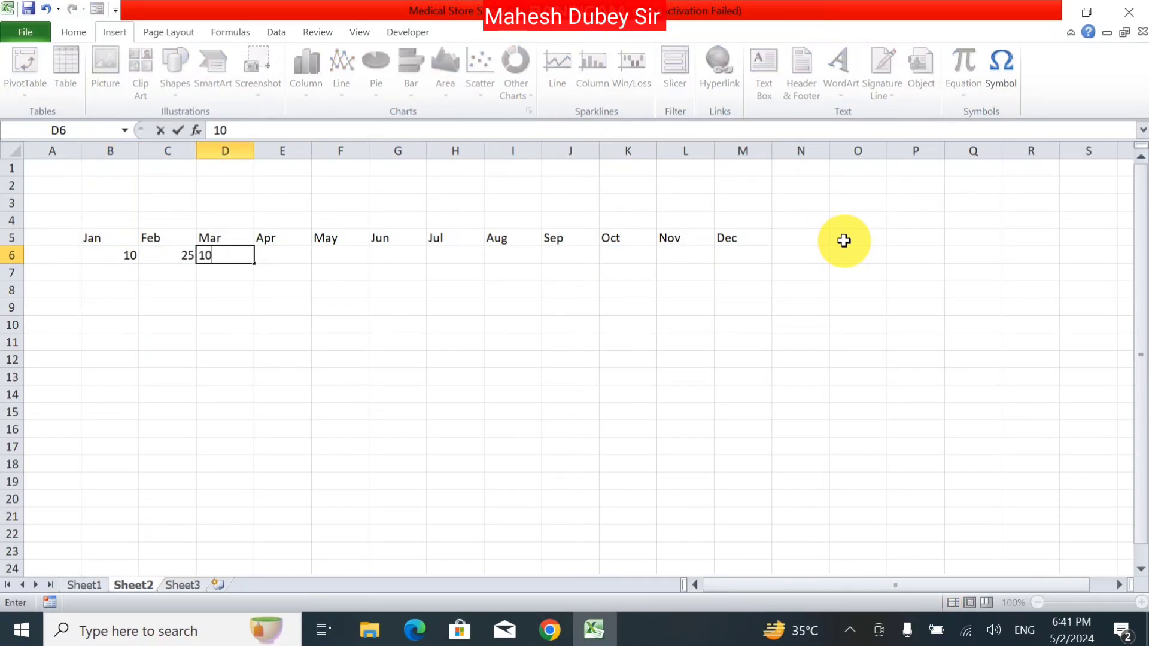
{"action": "key", "text": "Tab"}
{"action": "type", "text": "25"}
{"action": "key", "text": "Tab"}
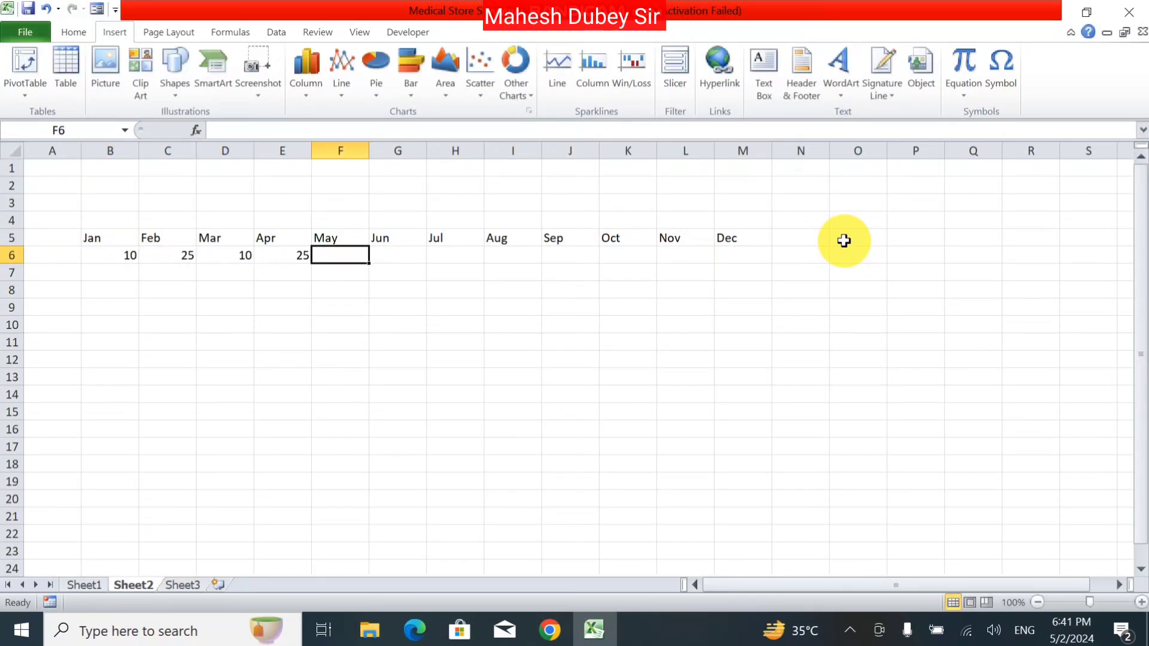
{"action": "type", "text": "36"}
{"action": "key", "text": "Tab"}
{"action": "type", "text": "65"}
{"action": "key", "text": "Tab"}
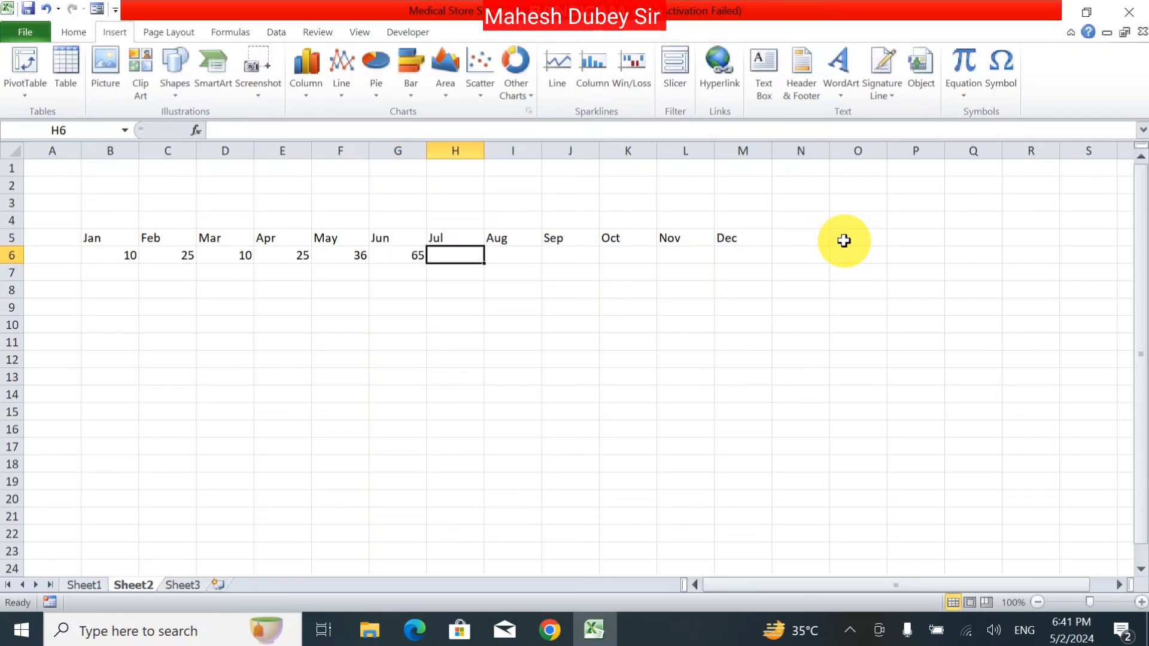
{"action": "type", "text": "87"}
{"action": "key", "text": "Tab"}
{"action": "type", "text": "41"}
{"action": "key", "text": "Tab"}
{"action": "type", "text": "52"}
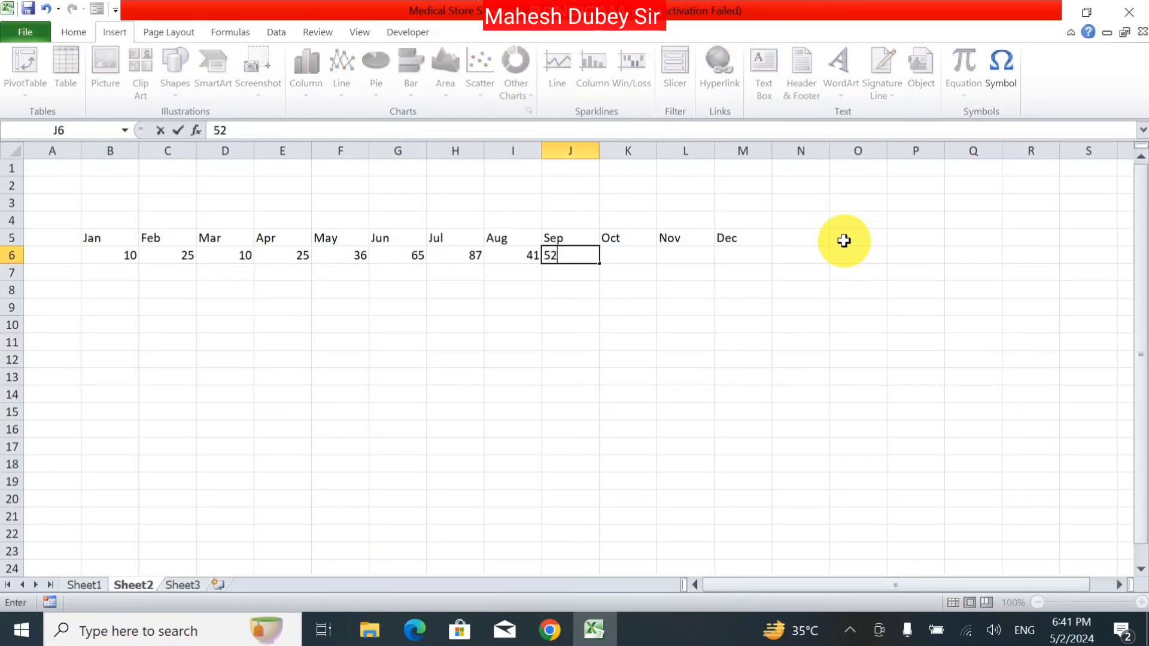
{"action": "key", "text": "Tab"}
{"action": "type", "text": "41"}
{"action": "key", "text": "Tab"}
{"action": "type", "text": "52"}
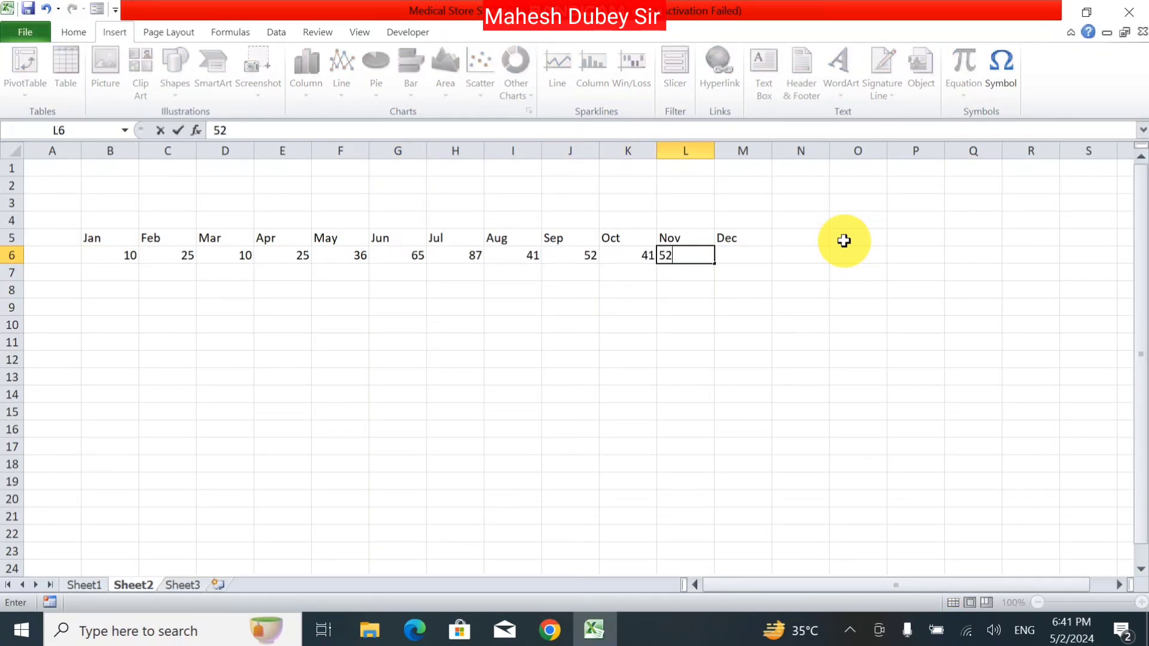
{"action": "key", "text": "Tab"}
{"action": "type", "text": "60"}
{"action": "key", "text": "Tab"}
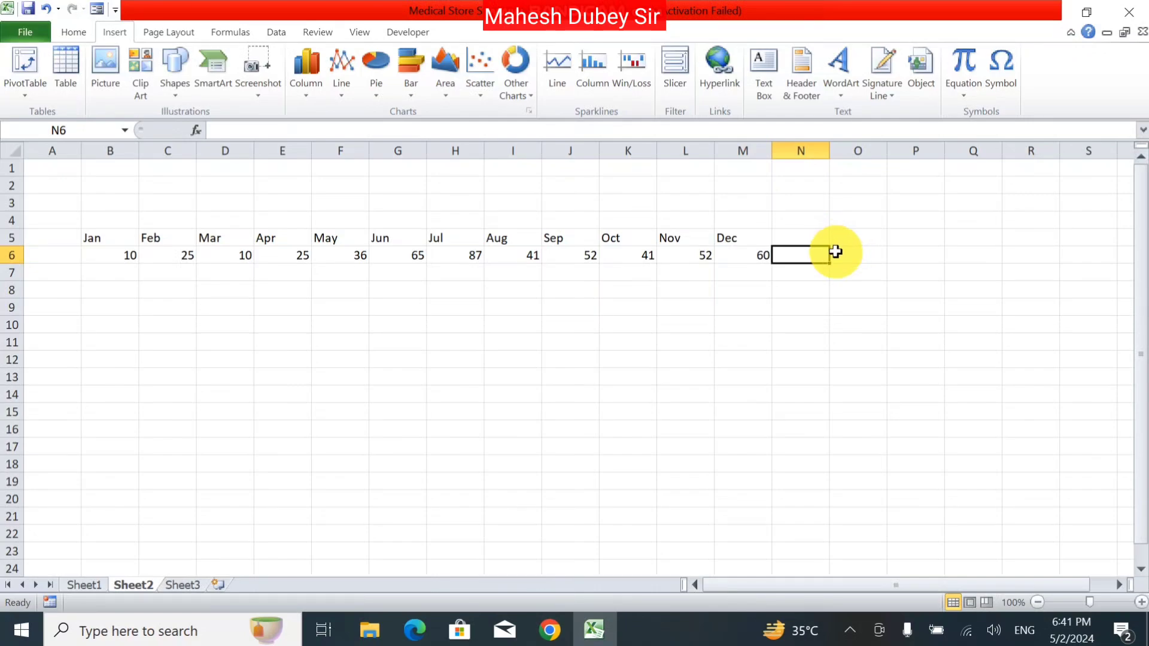
Widen column N and increase the height of row 6 to enlarge cell N6
{"action": "left_click_drag", "start_coordinate": [828, 158], "coordinate": [913, 157]}
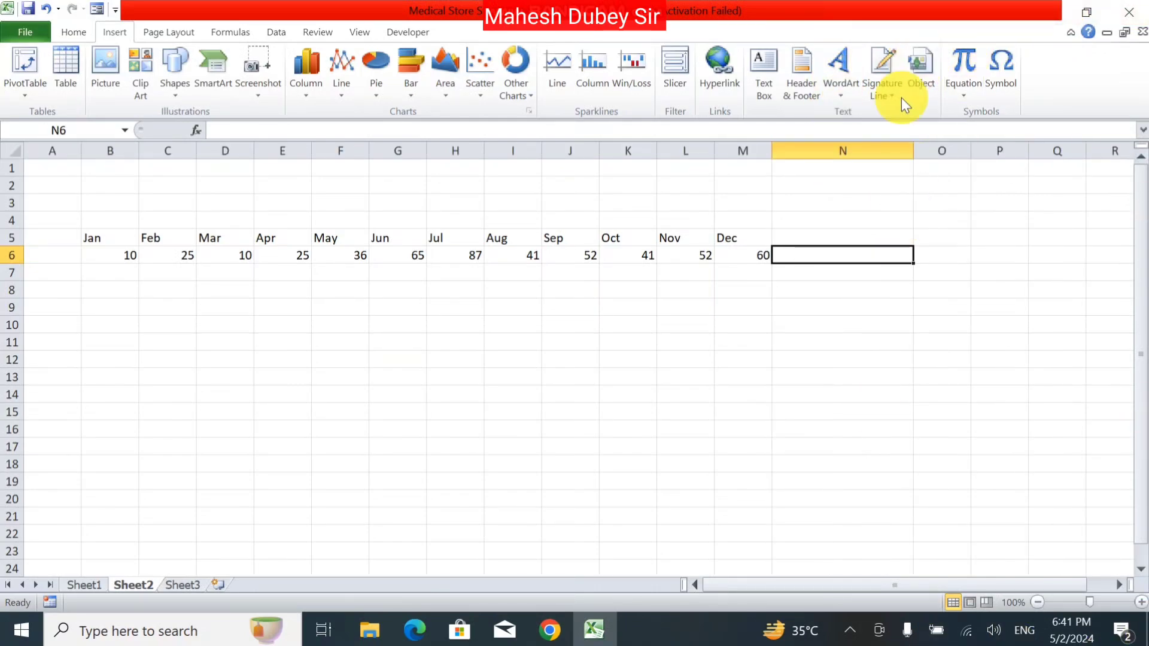
{"action": "left_click_drag", "start_coordinate": [11, 264], "coordinate": [18, 288]}
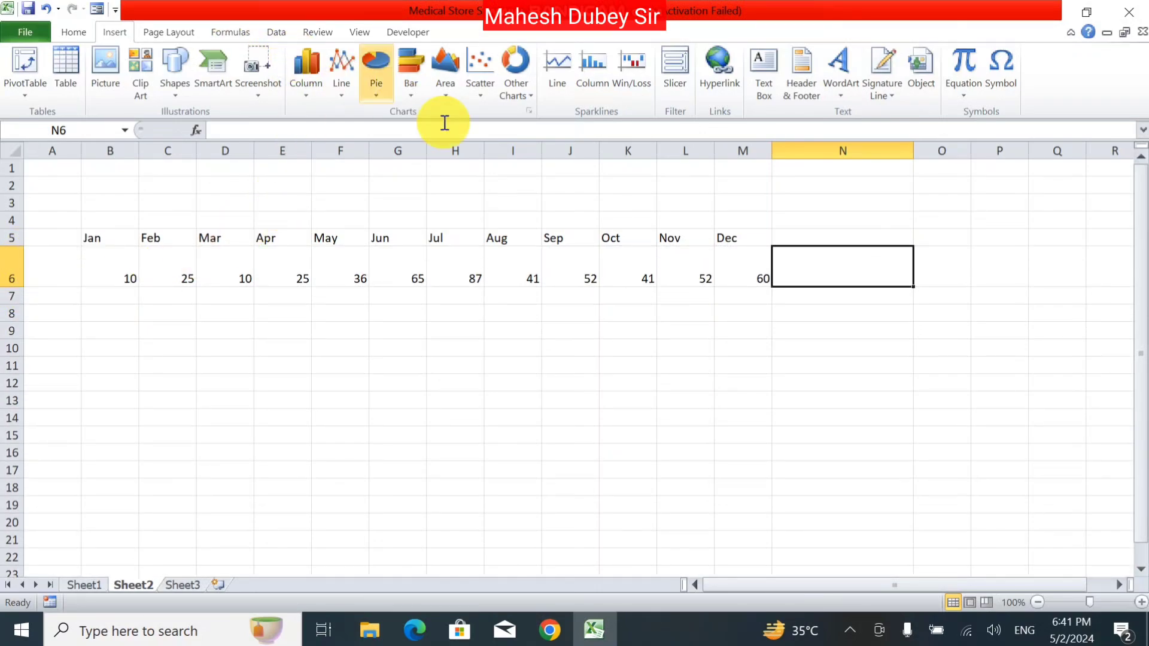
Insert a line sparkline in cell N6 from the data range B6:M6 and clear it
{"action": "left_click", "coordinate": [564, 88]}
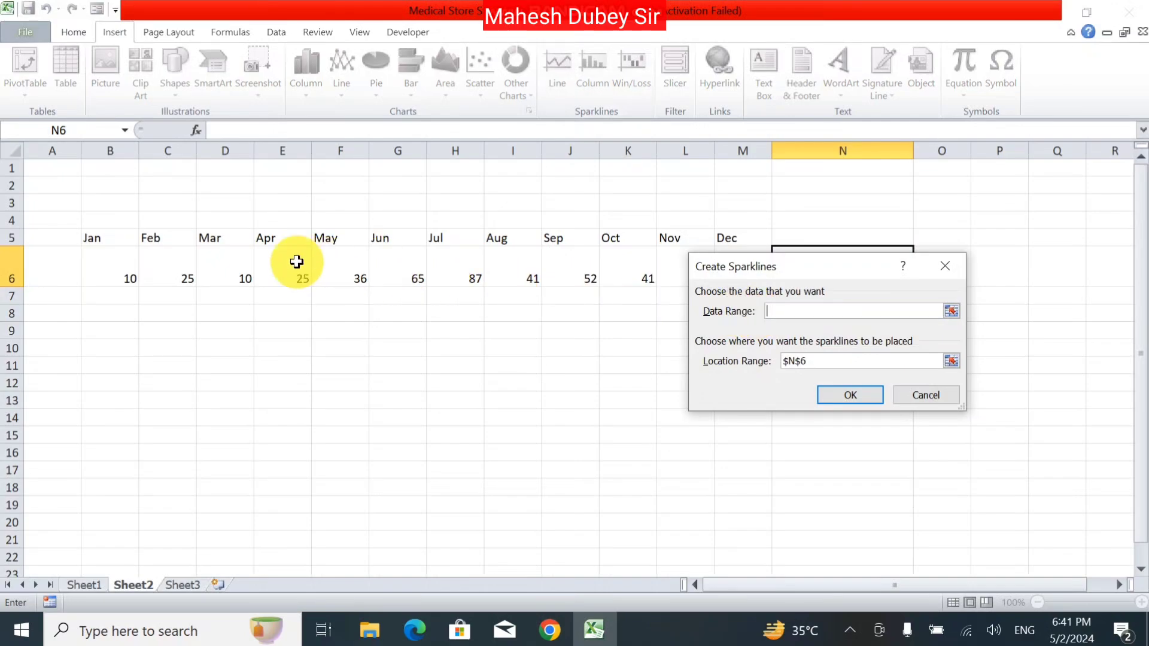
{"action": "left_click_drag", "start_coordinate": [116, 279], "coordinate": [732, 271]}
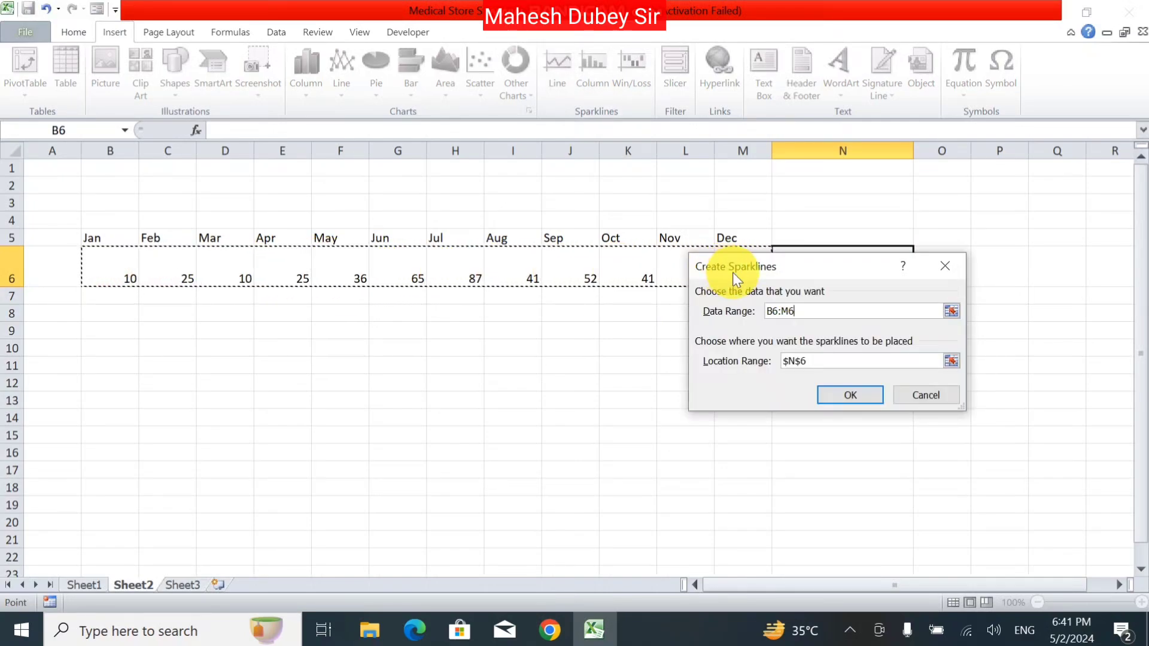
{"action": "left_click", "coordinate": [854, 393]}
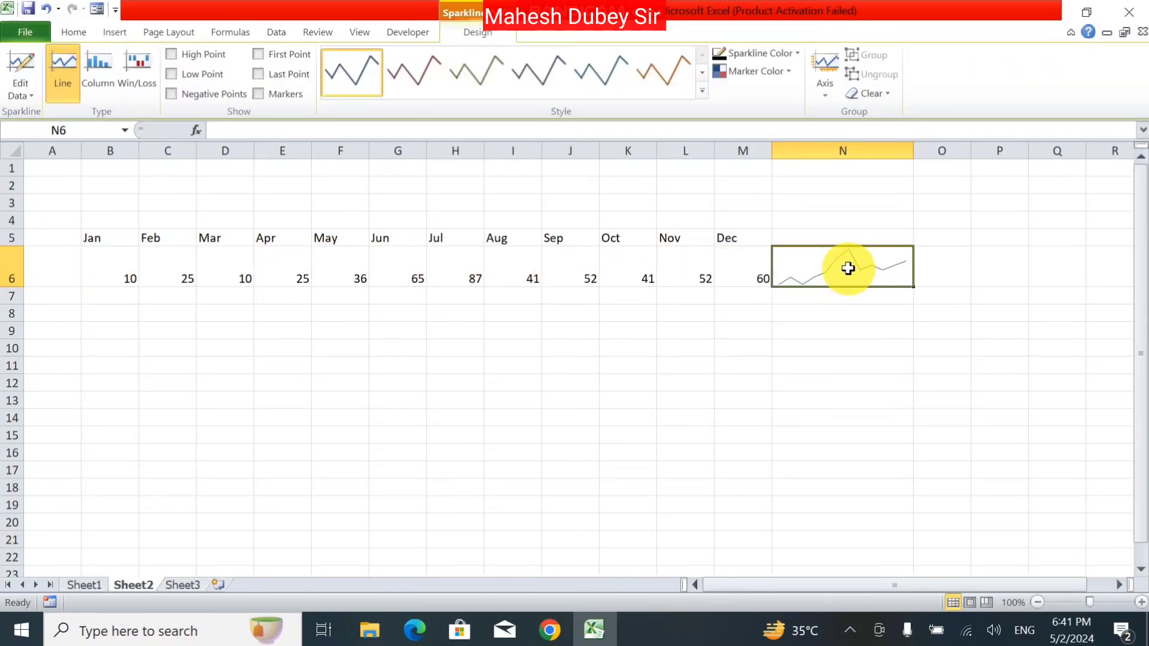
{"action": "left_click", "coordinate": [867, 94]}
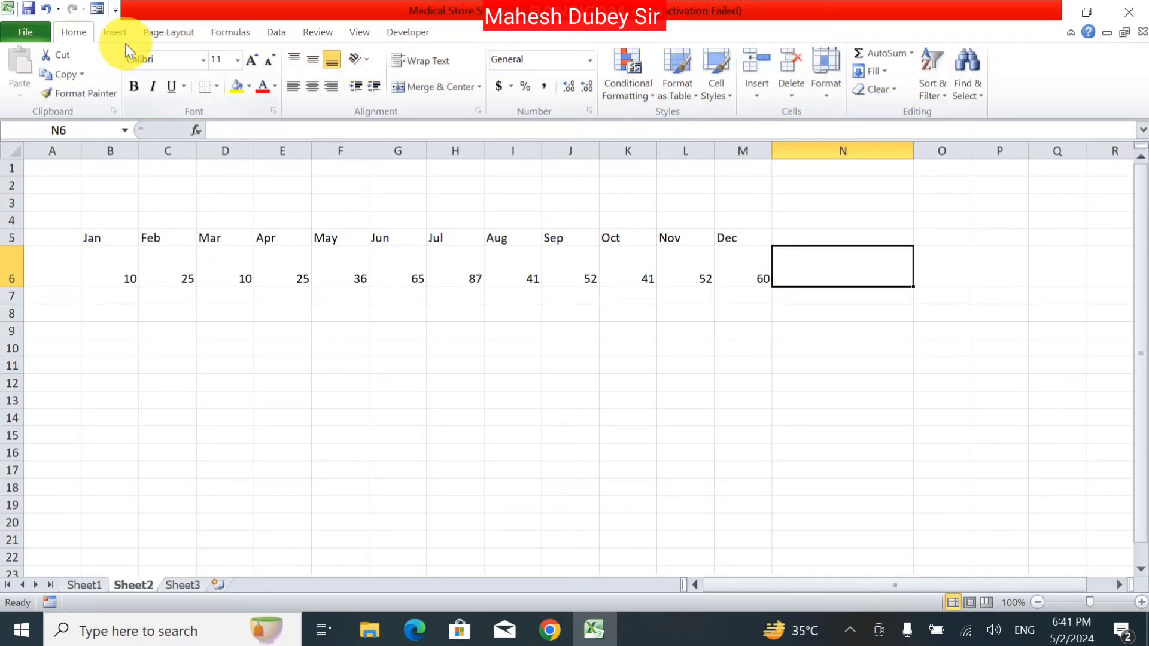
Insert a column sparkline in cell N6 using the data range B6:M6
{"action": "left_click_drag", "start_coordinate": [96, 275], "coordinate": [667, 264]}
{"action": "left_click", "coordinate": [802, 267]}
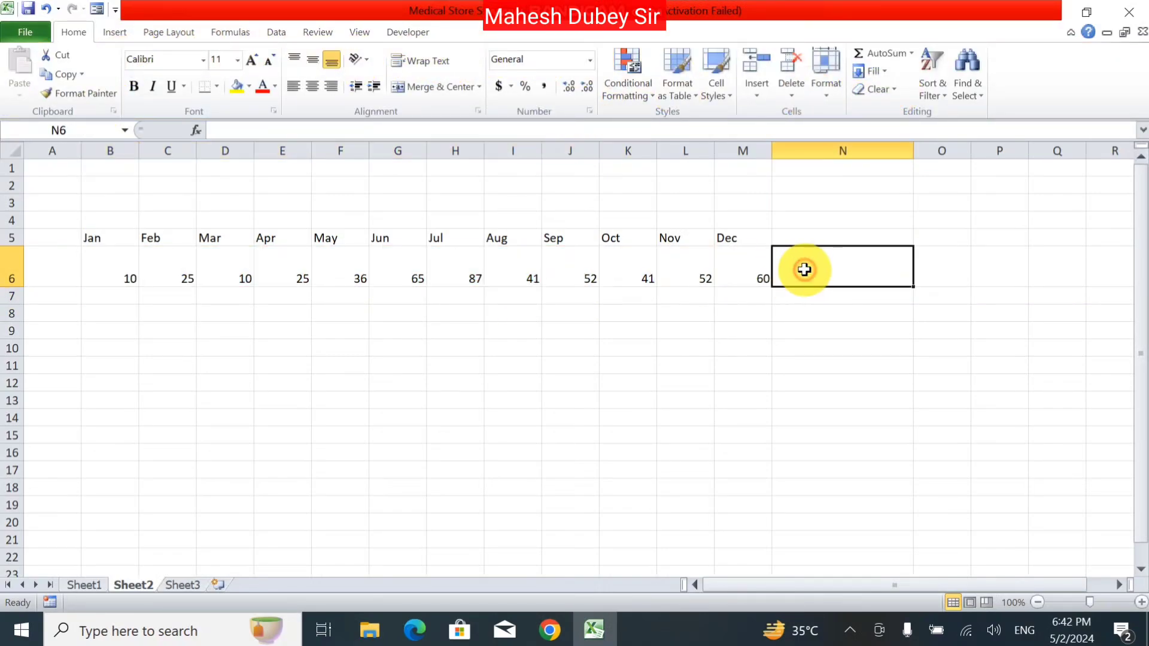
{"action": "left_click", "coordinate": [115, 33]}
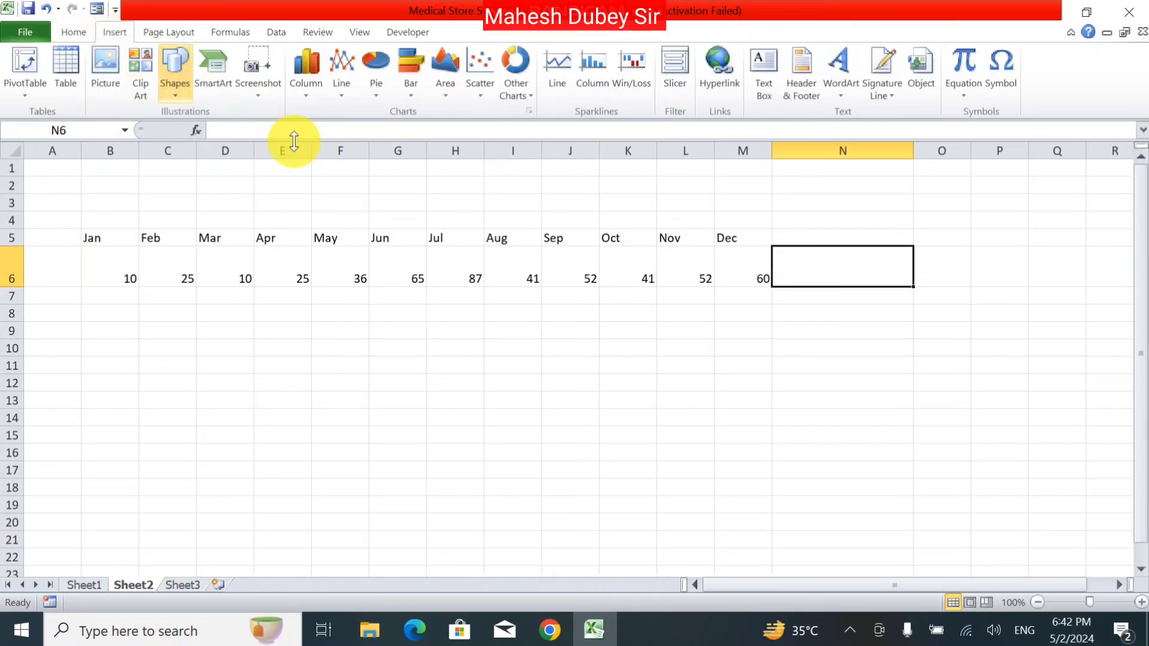
{"action": "left_click", "coordinate": [591, 82]}
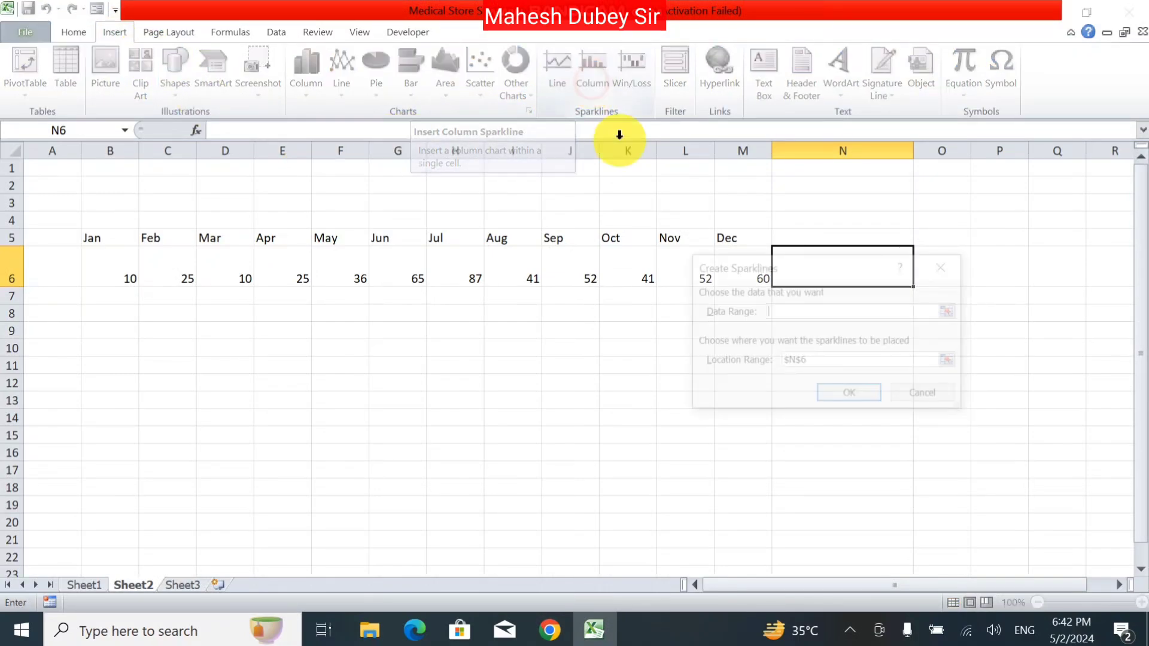
{"action": "left_click_drag", "start_coordinate": [108, 274], "coordinate": [734, 265]}
{"action": "left_click", "coordinate": [850, 395]}
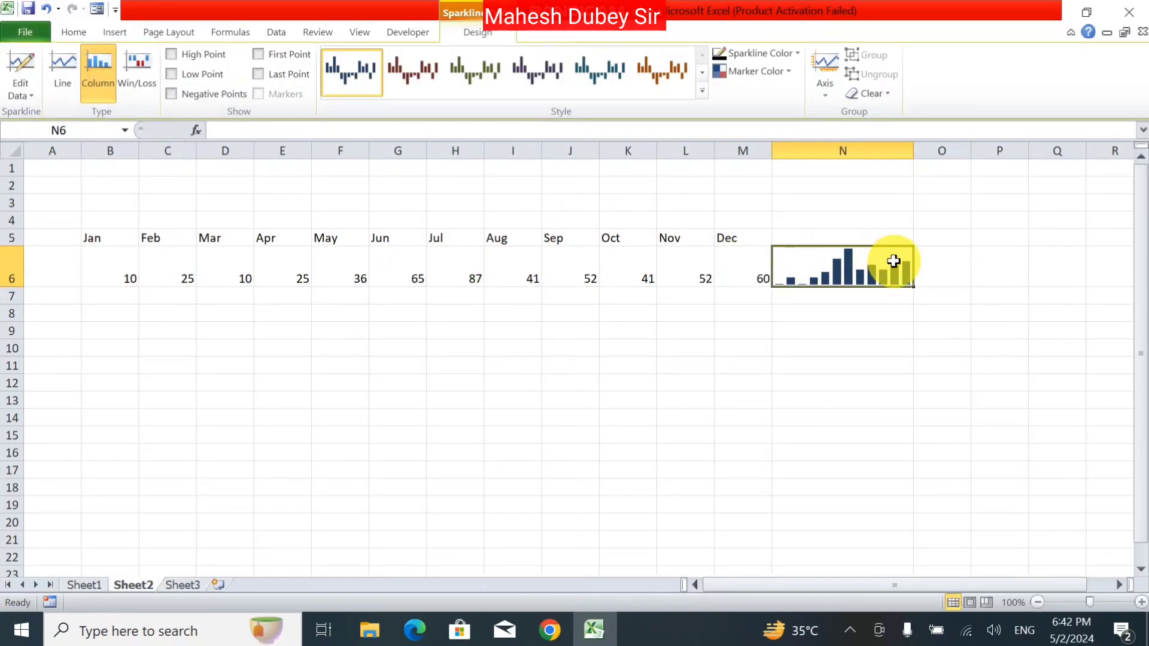
Apply the orange style to the column sparkline in N6, and clear the sparkline from the cell
{"action": "left_click", "coordinate": [656, 71]}
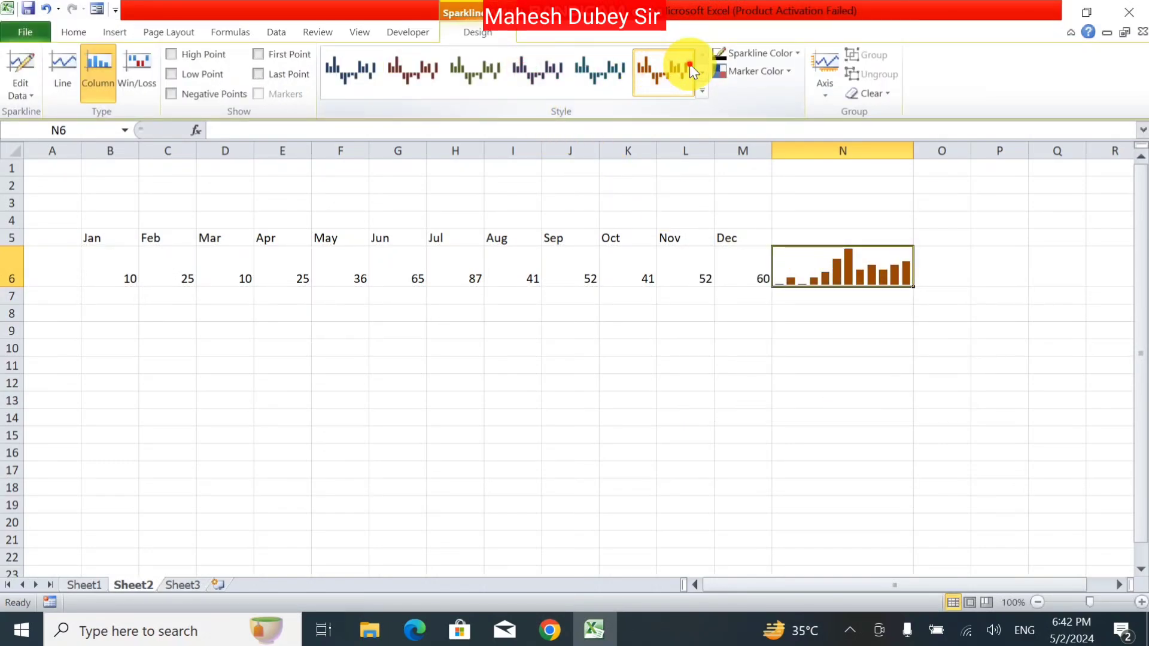
{"action": "left_click", "coordinate": [566, 87]}
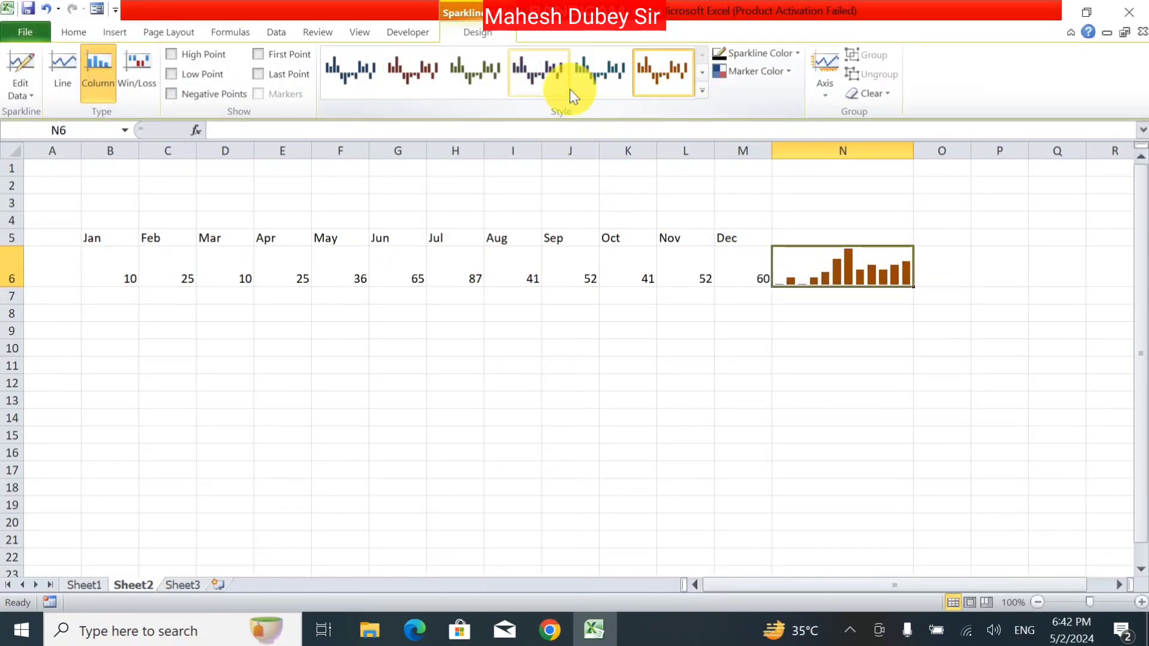
{"action": "left_click", "coordinate": [868, 99]}
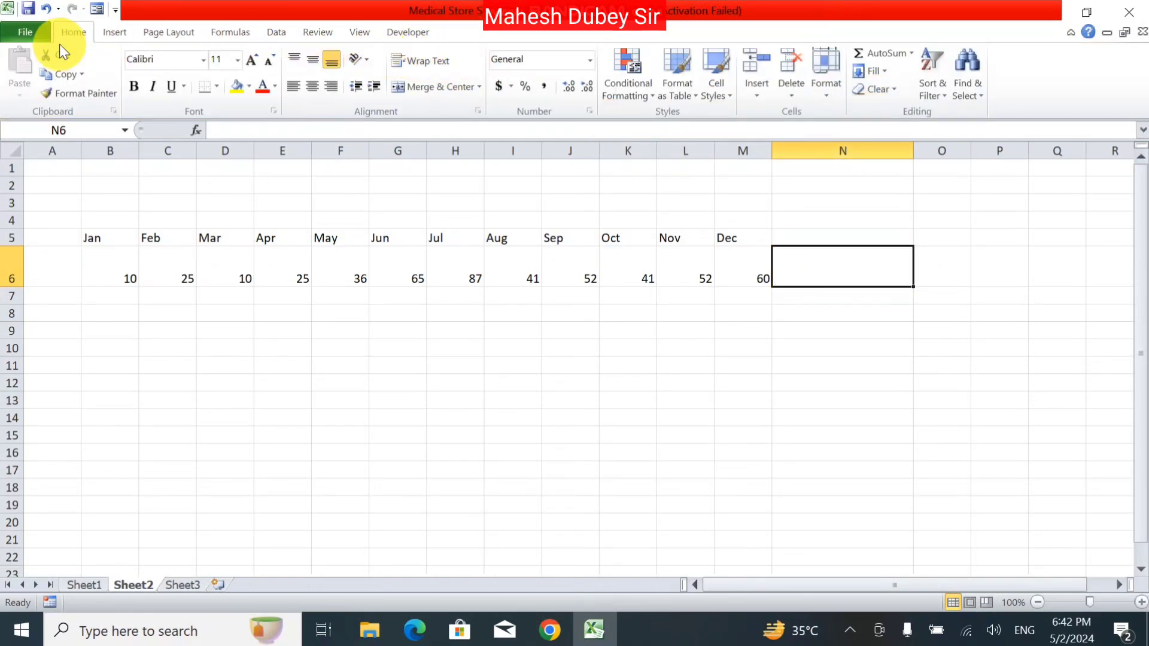
Insert a win/loss sparkline in cell N6 using the data range B6:M6
{"action": "left_click", "coordinate": [123, 35]}
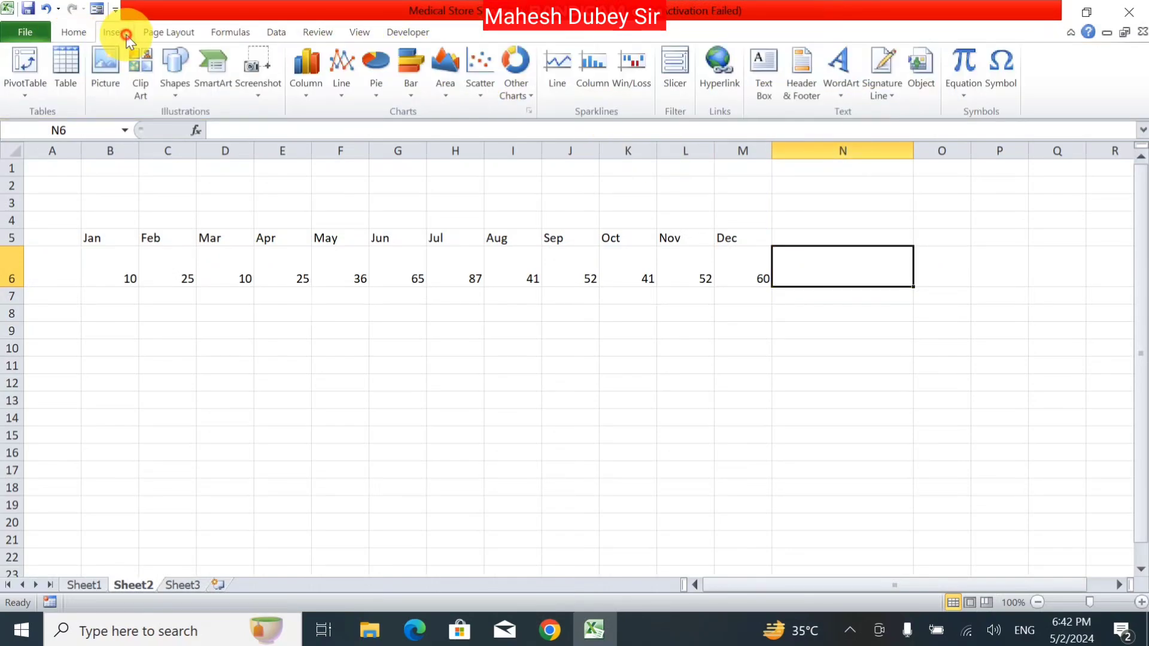
{"action": "left_click", "coordinate": [638, 87]}
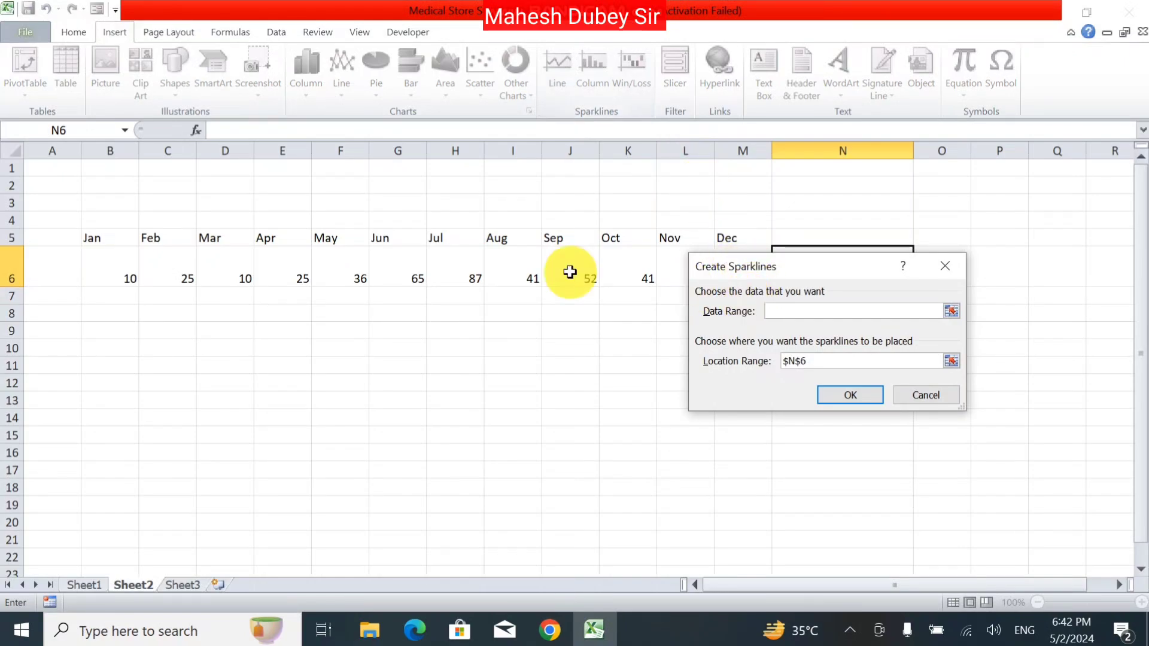
{"action": "left_click_drag", "start_coordinate": [94, 259], "coordinate": [718, 277]}
{"action": "left_click", "coordinate": [830, 395]}
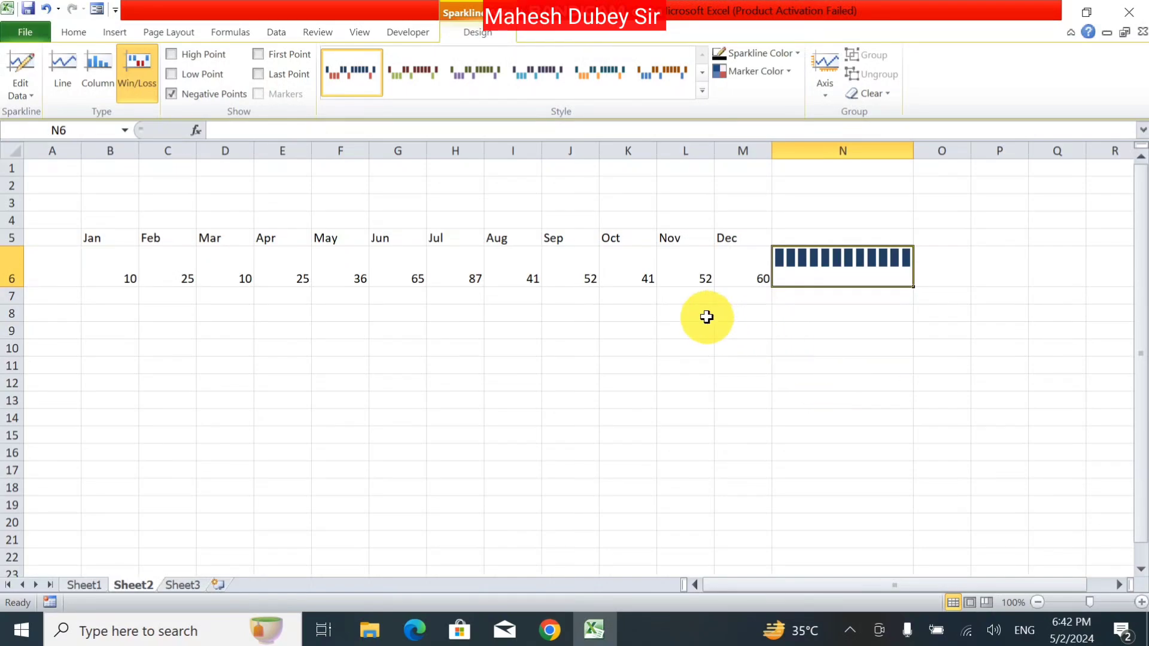
Change the December value in M6 to -10 and the July value in H6 to -81
{"action": "left_click", "coordinate": [744, 277]}
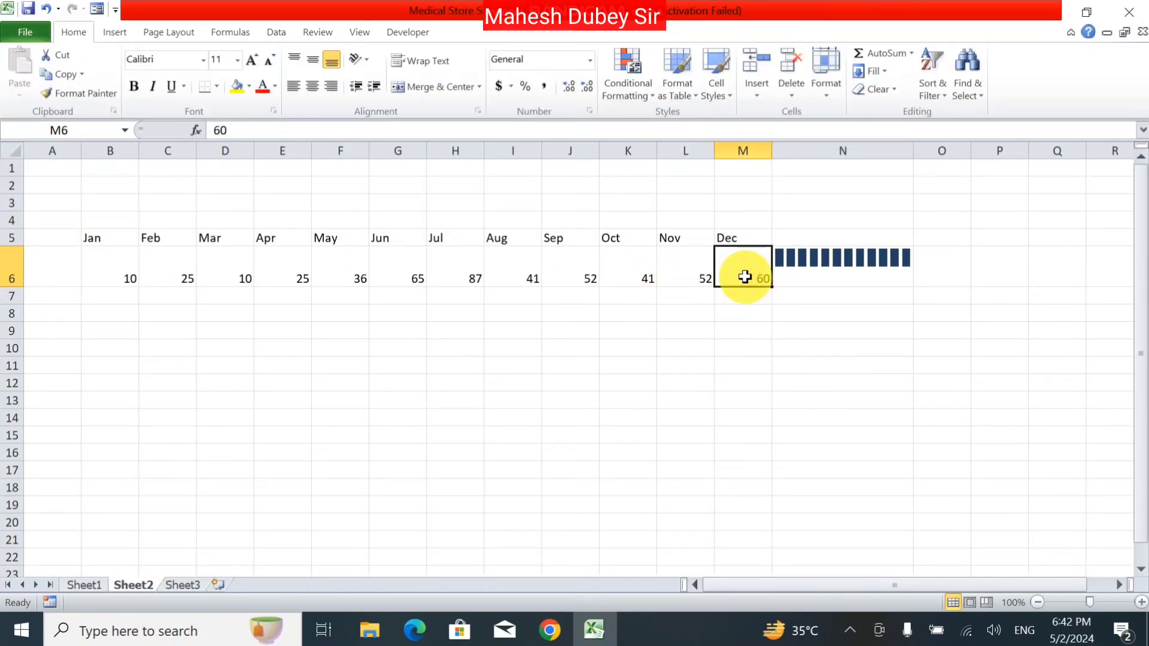
{"action": "type", "text": "-10"}
{"action": "key", "text": "Return"}
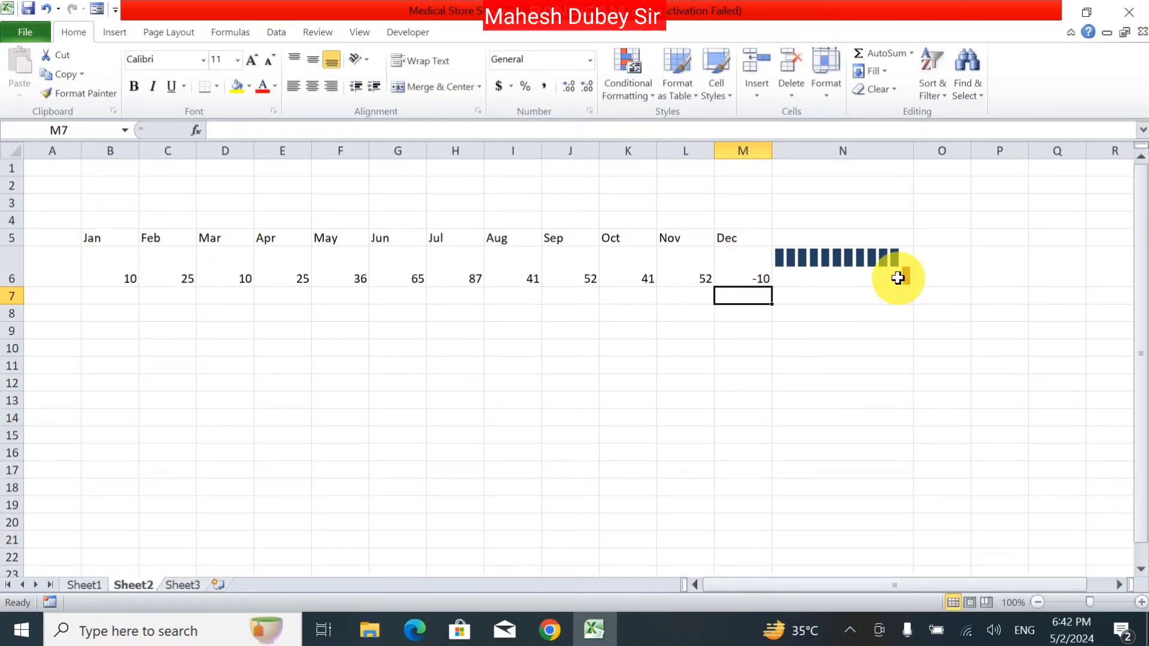
{"action": "left_click", "coordinate": [465, 277]}
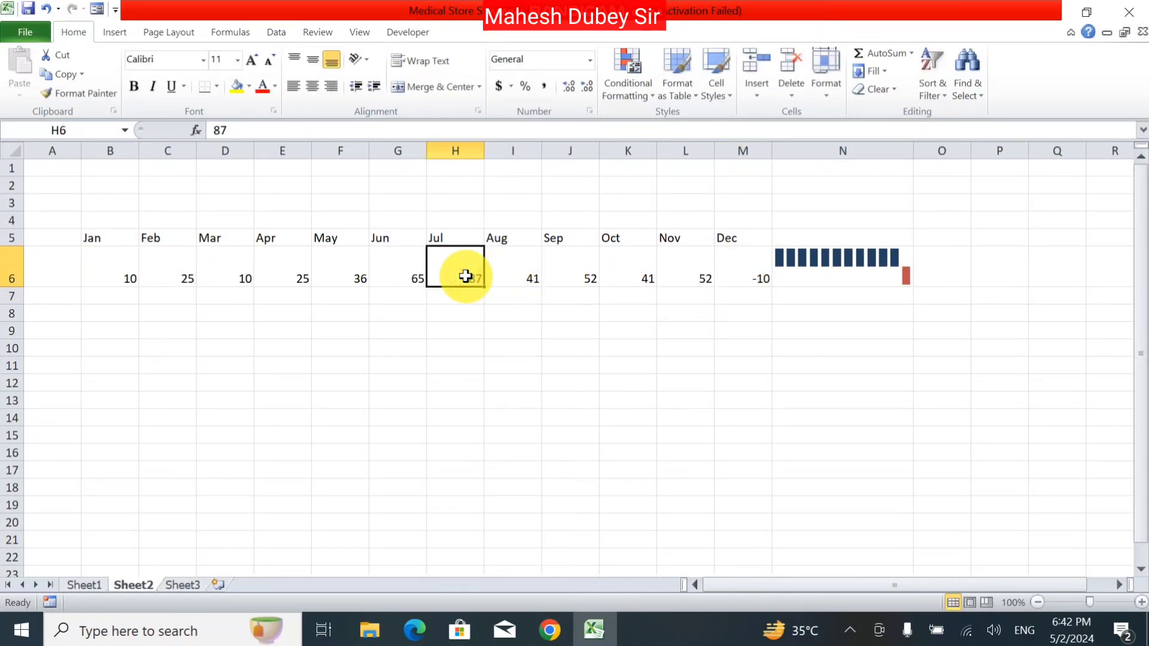
{"action": "key", "text": "Delete"}
{"action": "type", "text": "-"}
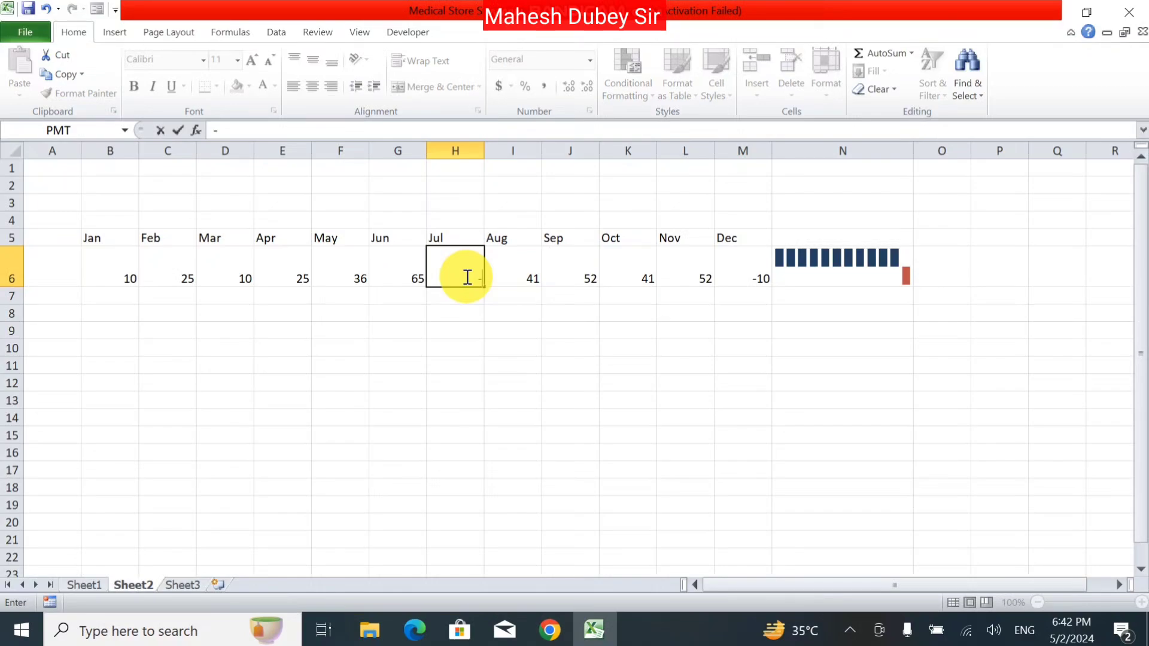
{"action": "type", "text": "81"}
{"action": "key", "text": "Return"}
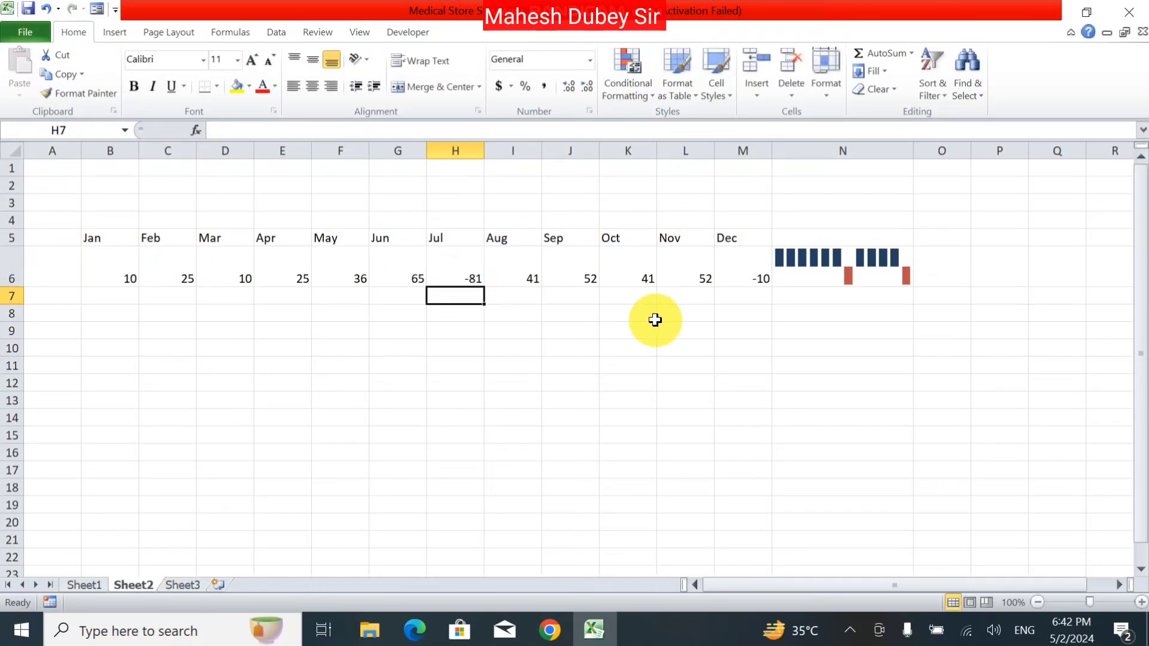
{"action": "left_click", "coordinate": [286, 274]}
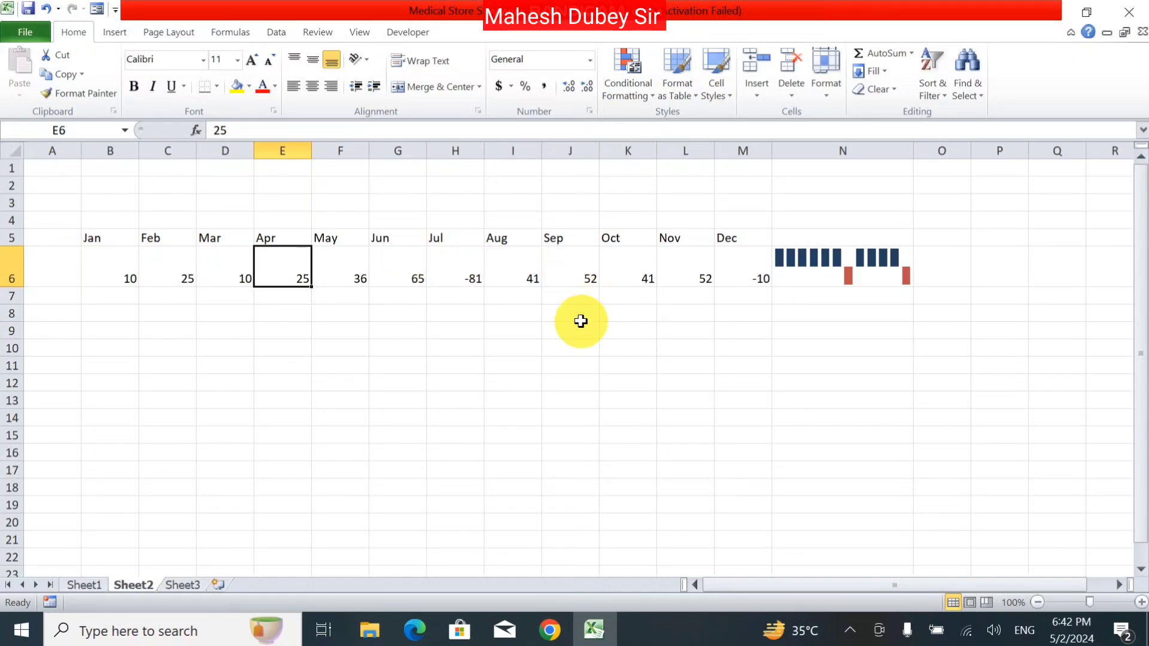
{"action": "left_click", "coordinate": [864, 277]}
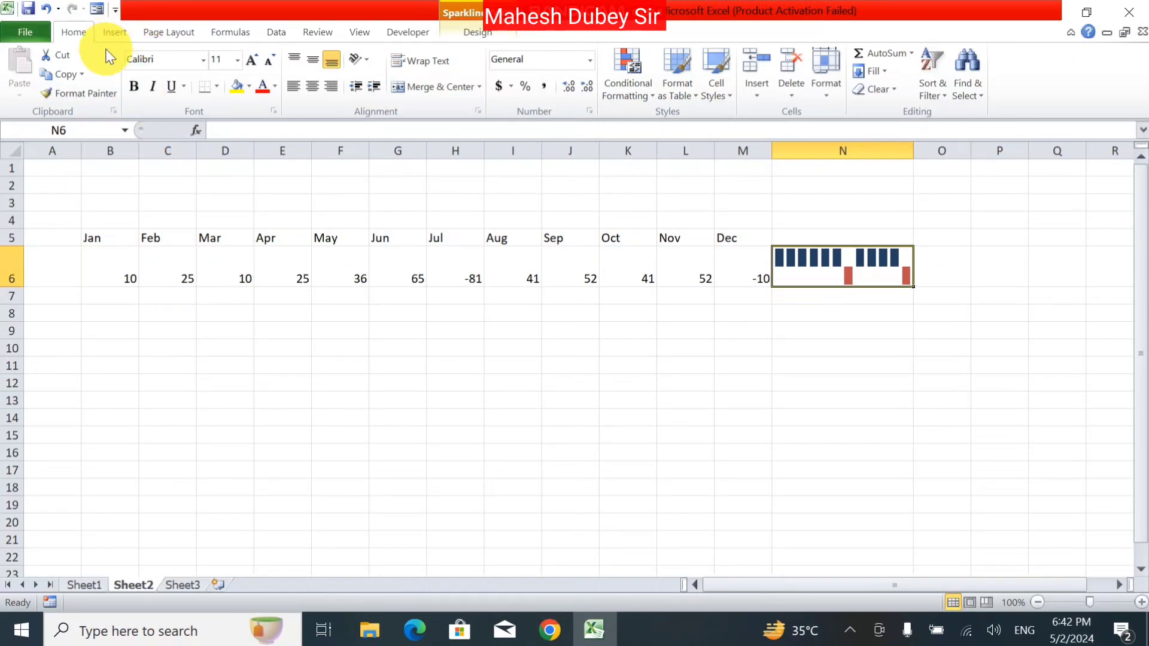
{"action": "left_click", "coordinate": [113, 32]}
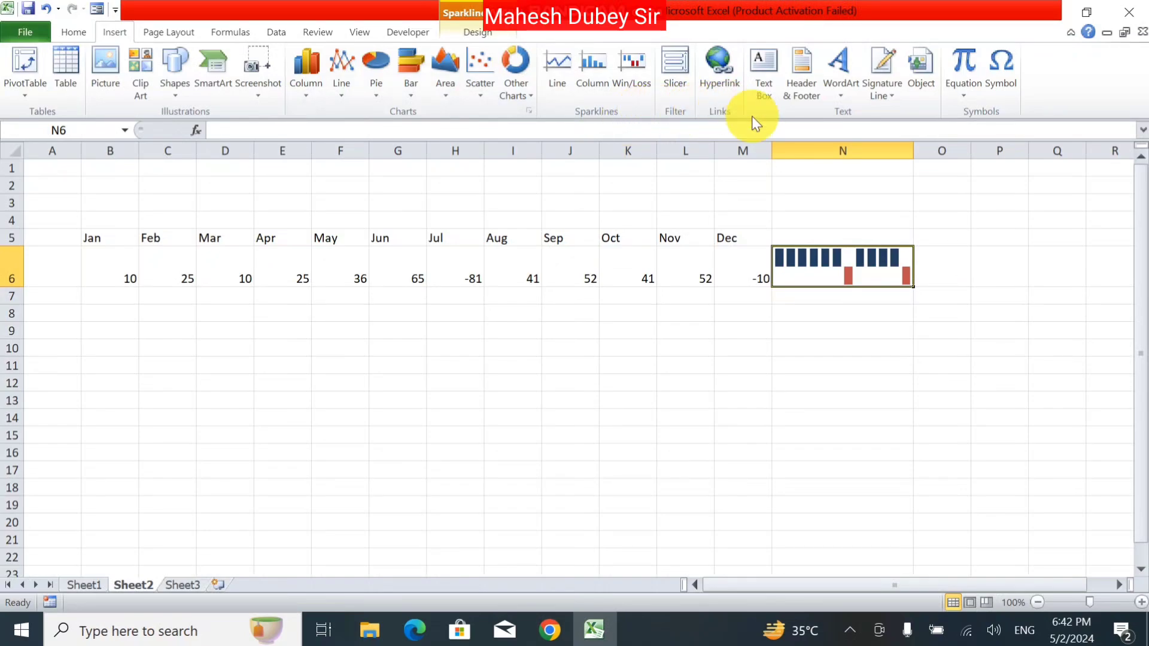
{"action": "left_click", "coordinate": [748, 377]}
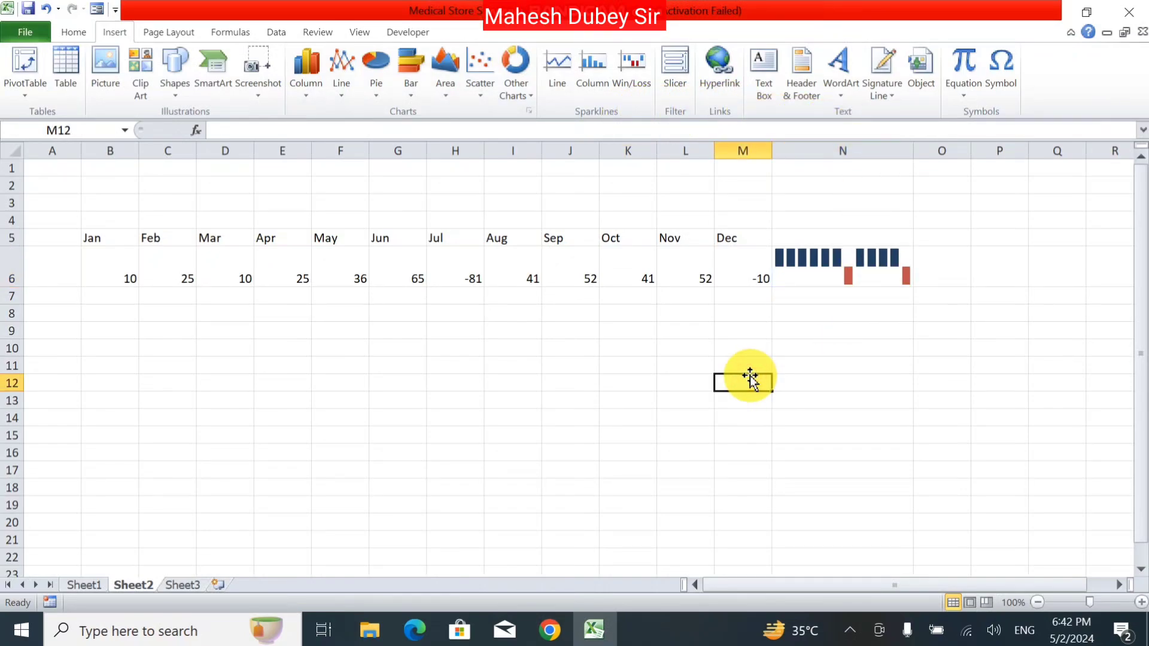